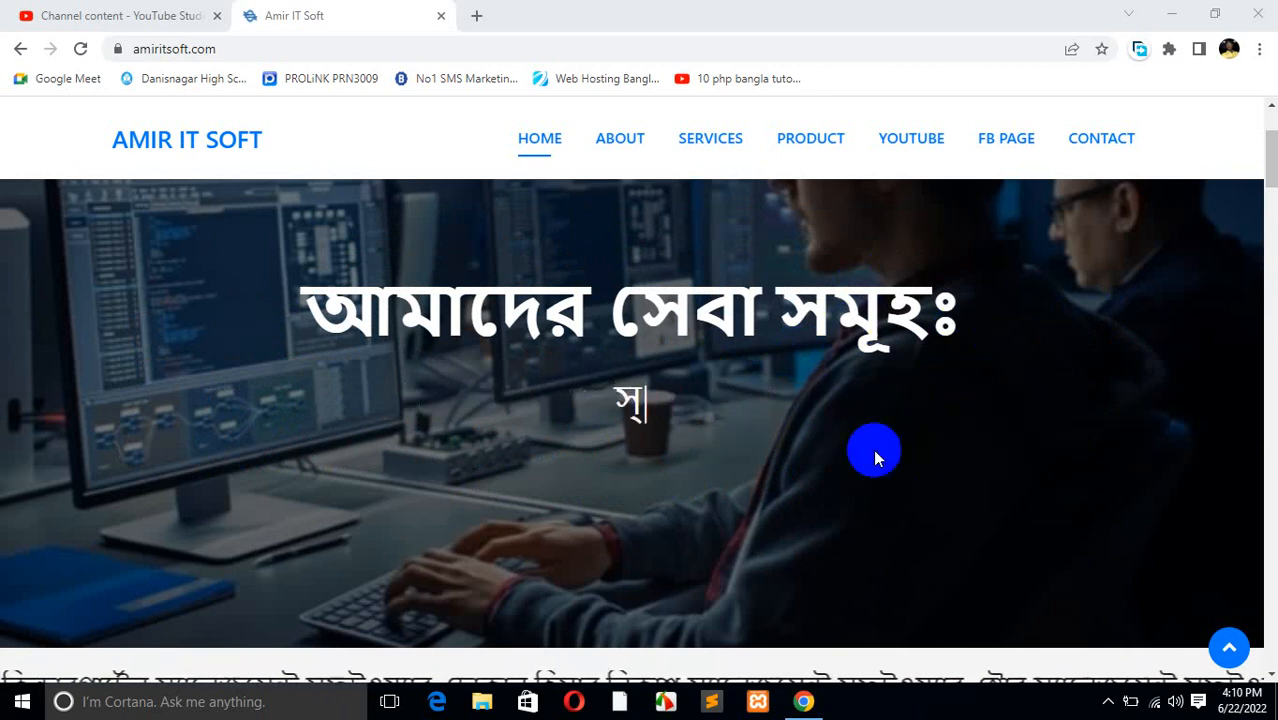
Step: Minimize the browser, start Excel 2013 and create a blank workbook
{"action": "left_click", "coordinate": [1171, 14]}
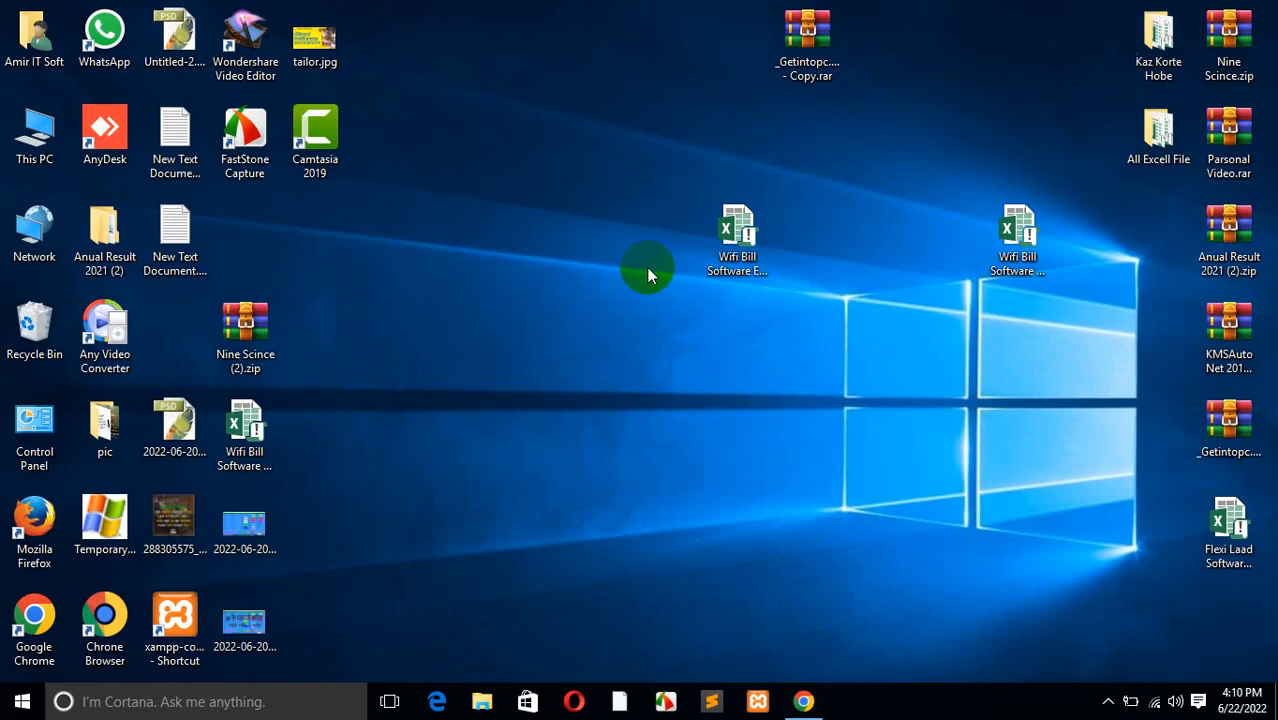
{"action": "left_click", "coordinate": [22, 701]}
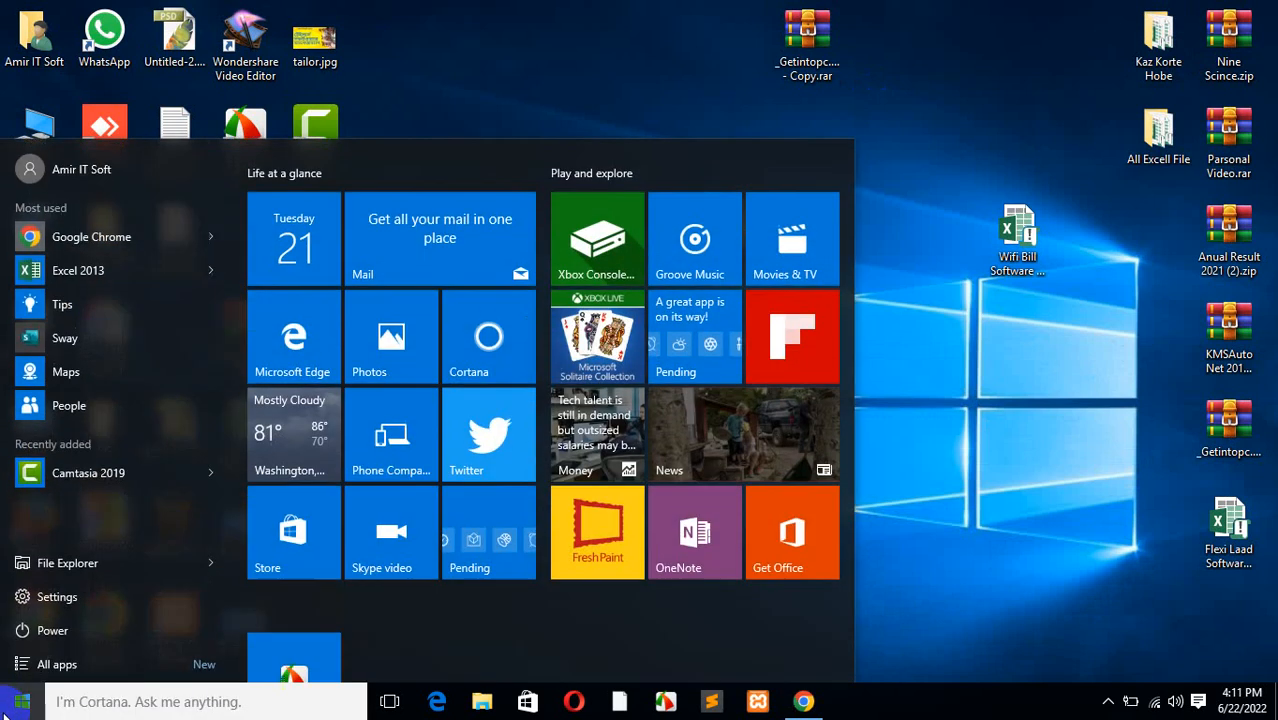
{"action": "left_click", "coordinate": [170, 270]}
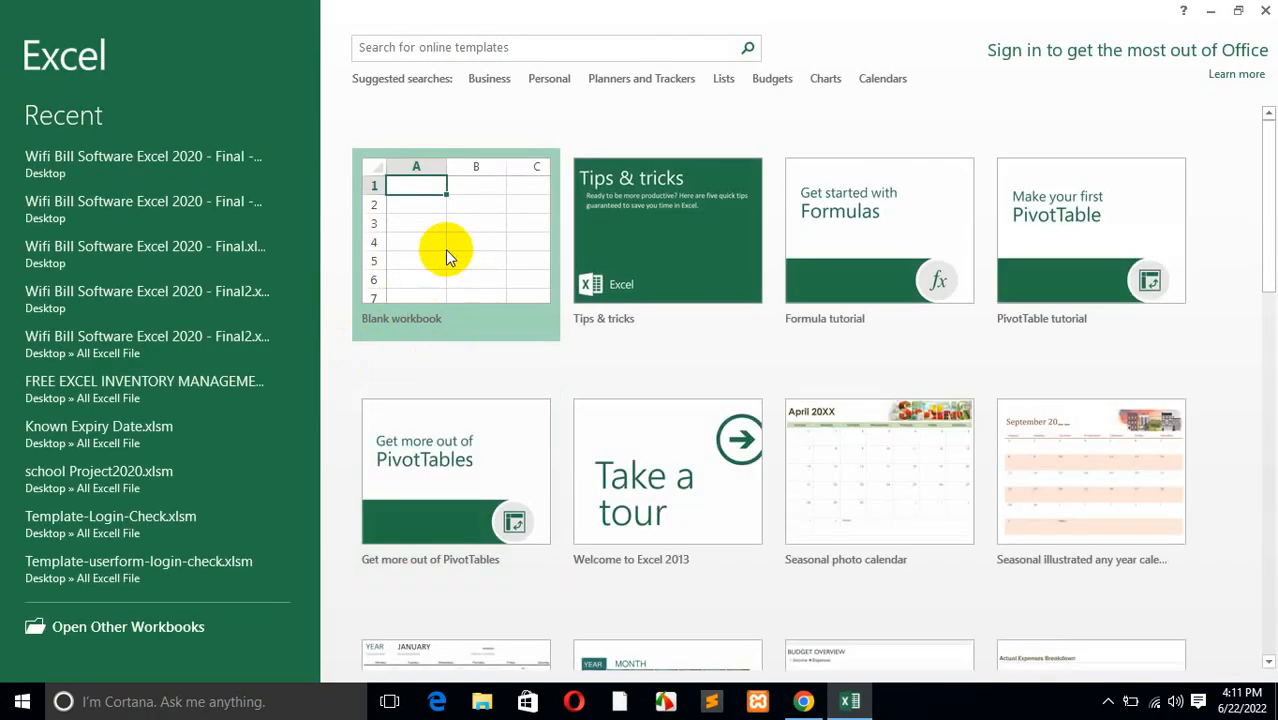
{"action": "left_click", "coordinate": [447, 257]}
{"action": "left_click", "coordinate": [351, 334]}
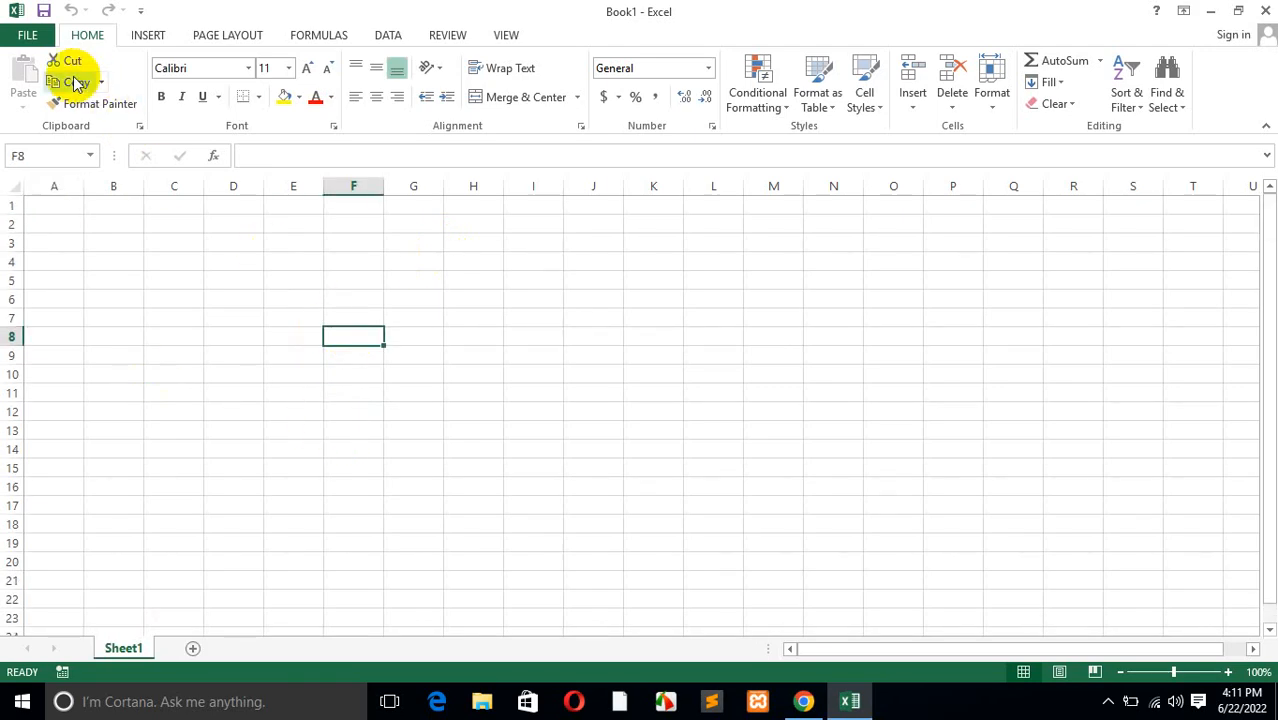
Step: Enable the Developer tab in the Customize Ribbon options and apply the change
{"action": "left_click", "coordinate": [34, 40]}
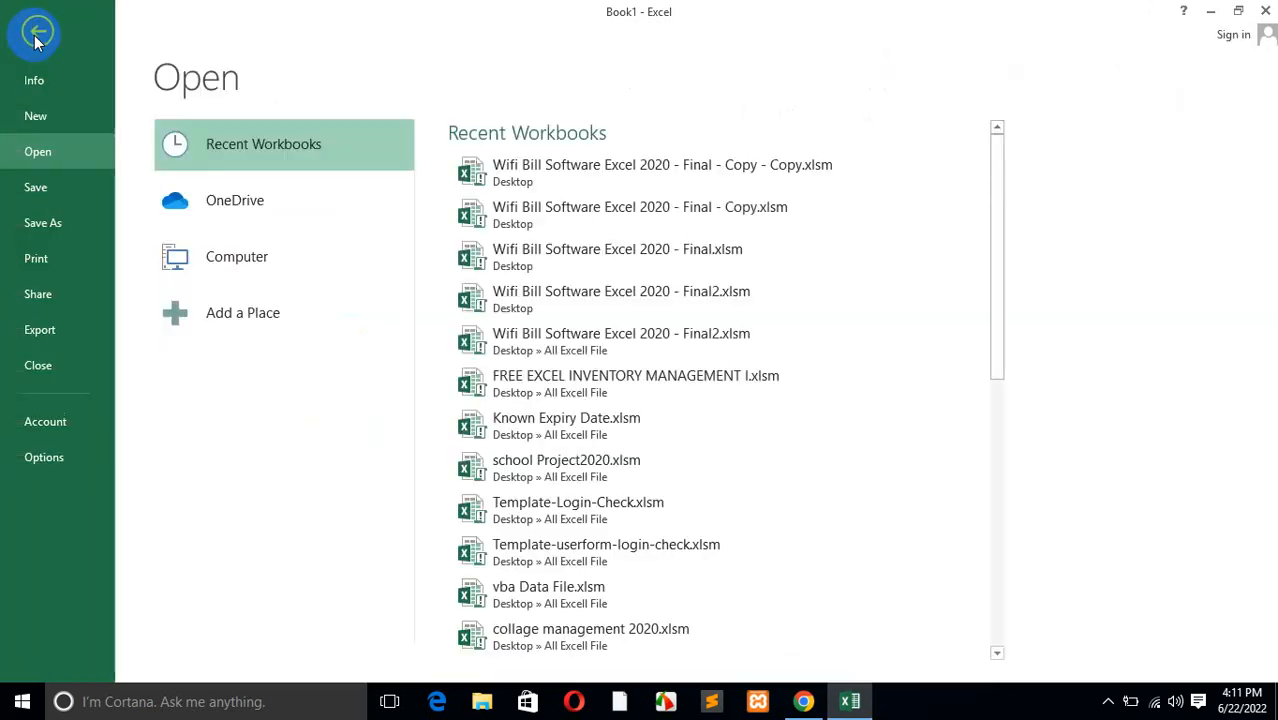
{"action": "left_click", "coordinate": [44, 457]}
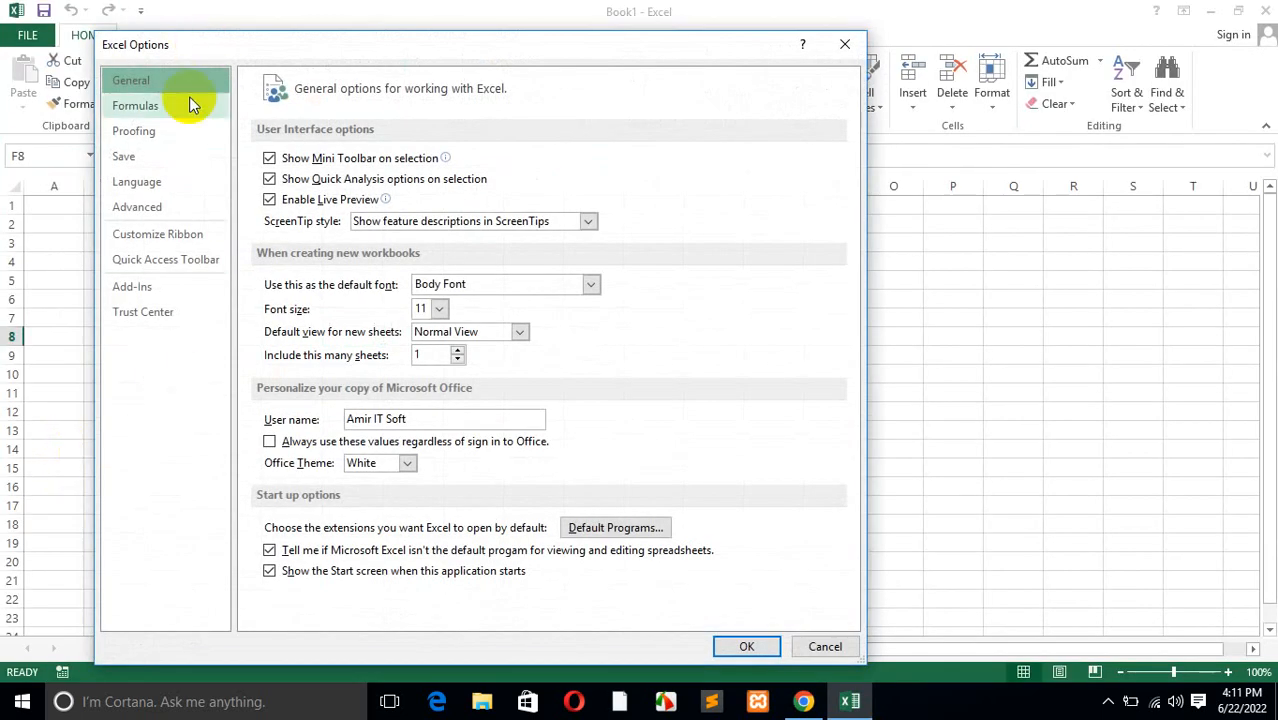
{"action": "left_click", "coordinate": [144, 234]}
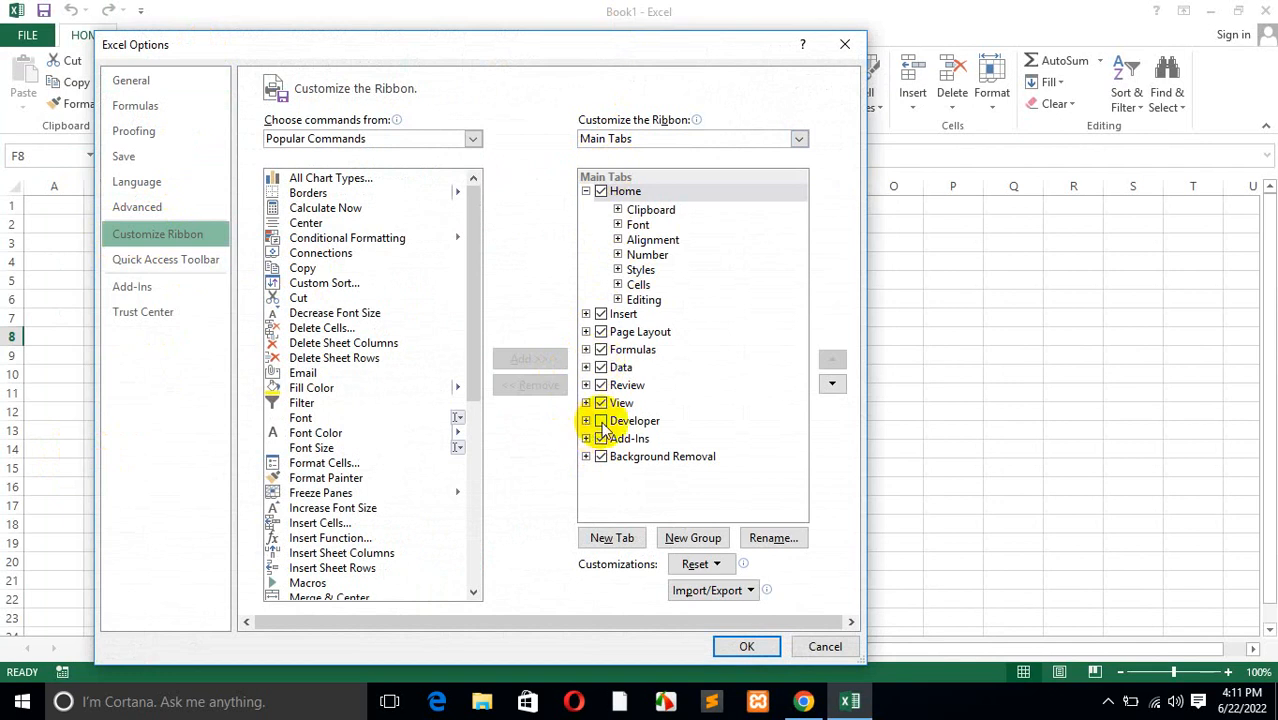
{"action": "mouse_move", "coordinate": [421, 51]}
{"action": "left_mouse_down"}
{"action": "mouse_move", "coordinate": [435, 31]}
{"action": "mouse_move", "coordinate": [456, 34]}
{"action": "mouse_move", "coordinate": [436, 70]}
{"action": "left_mouse_up"}
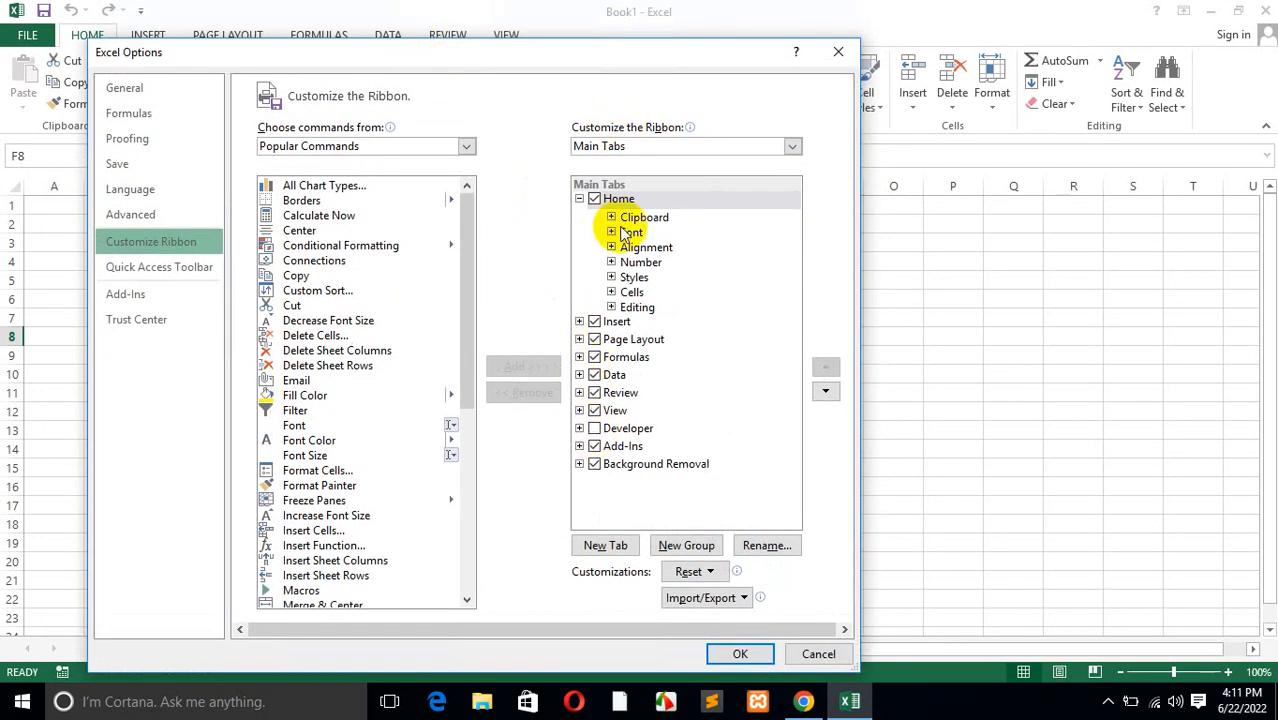
{"action": "left_click", "coordinate": [135, 241]}
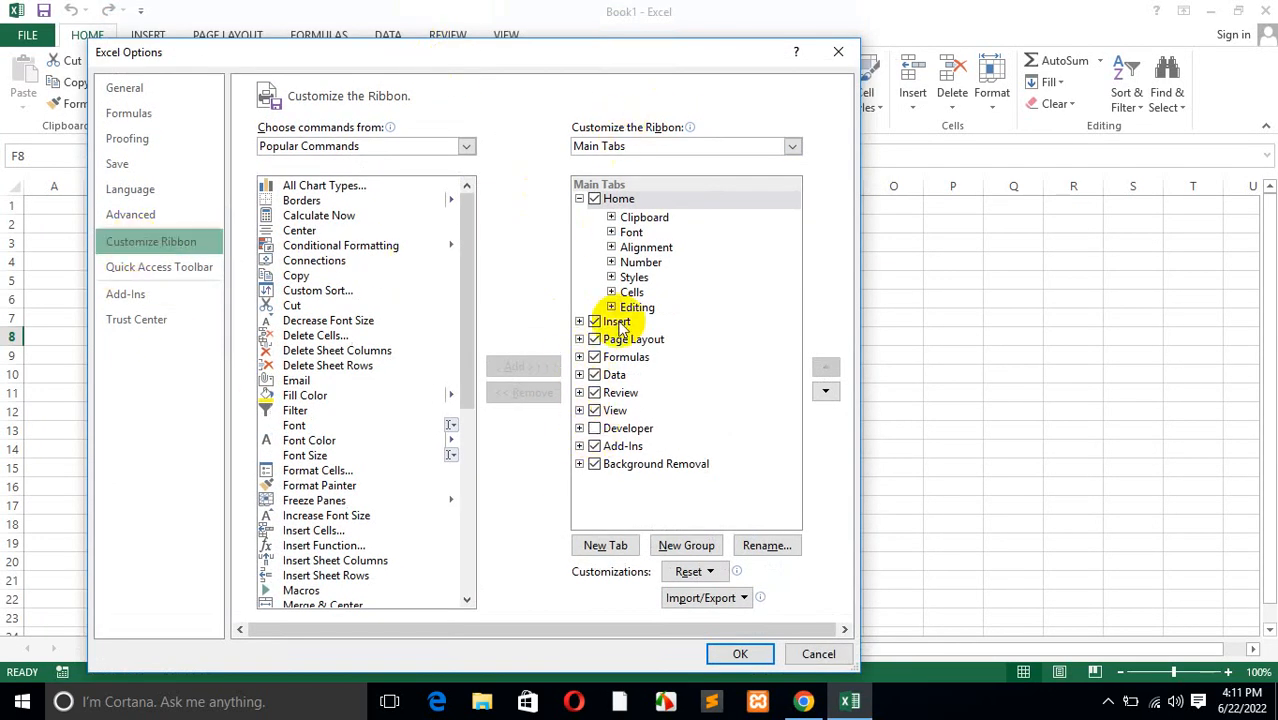
{"action": "left_click", "coordinate": [595, 429]}
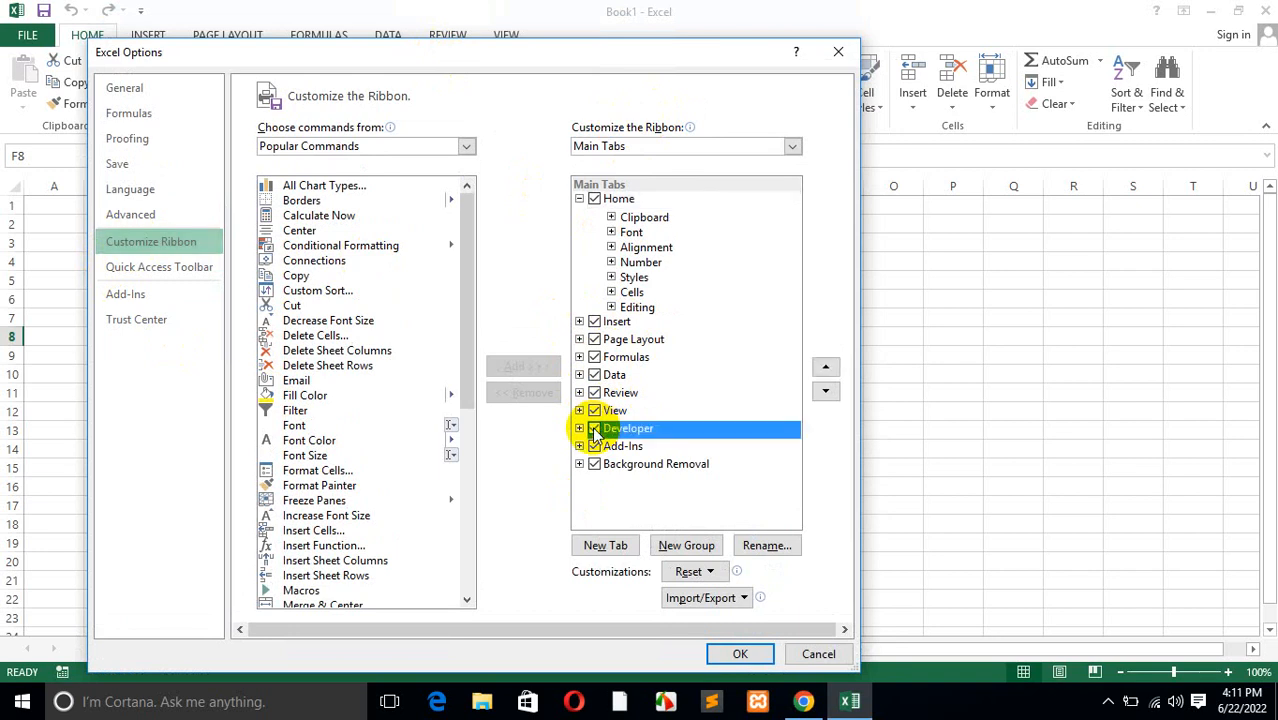
{"action": "left_click", "coordinate": [740, 654]}
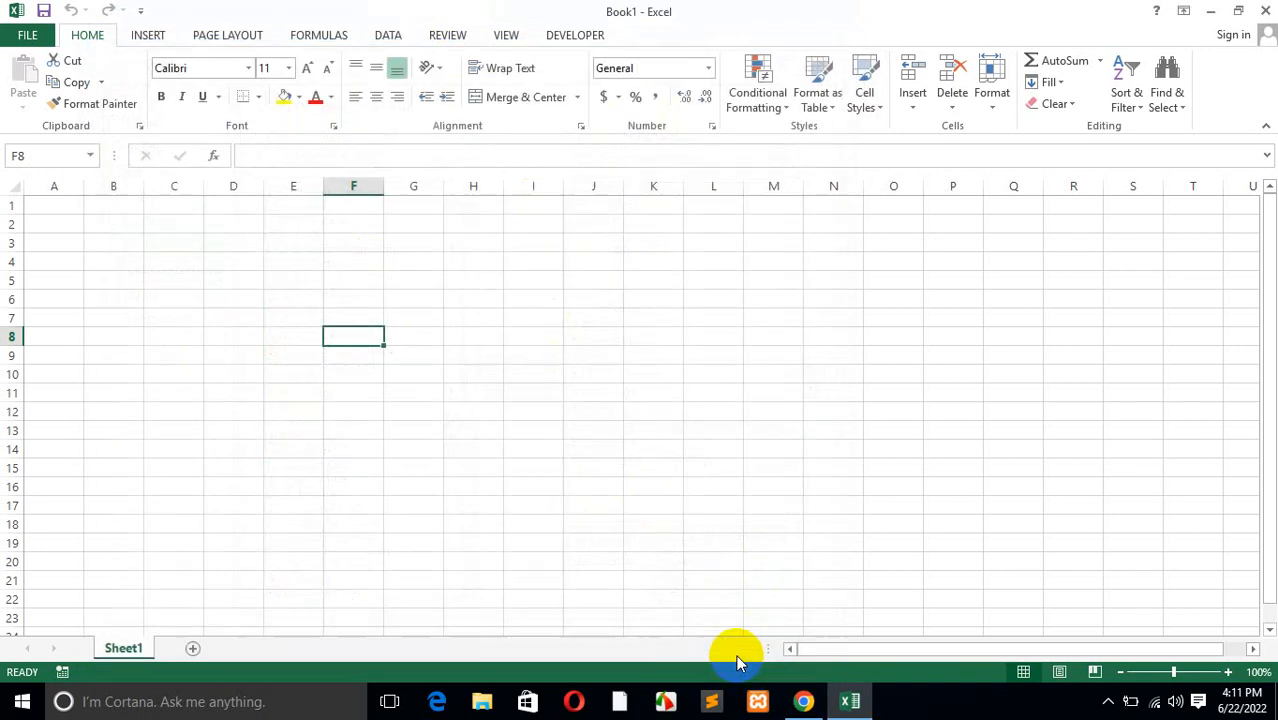
{"action": "left_click", "coordinate": [600, 395]}
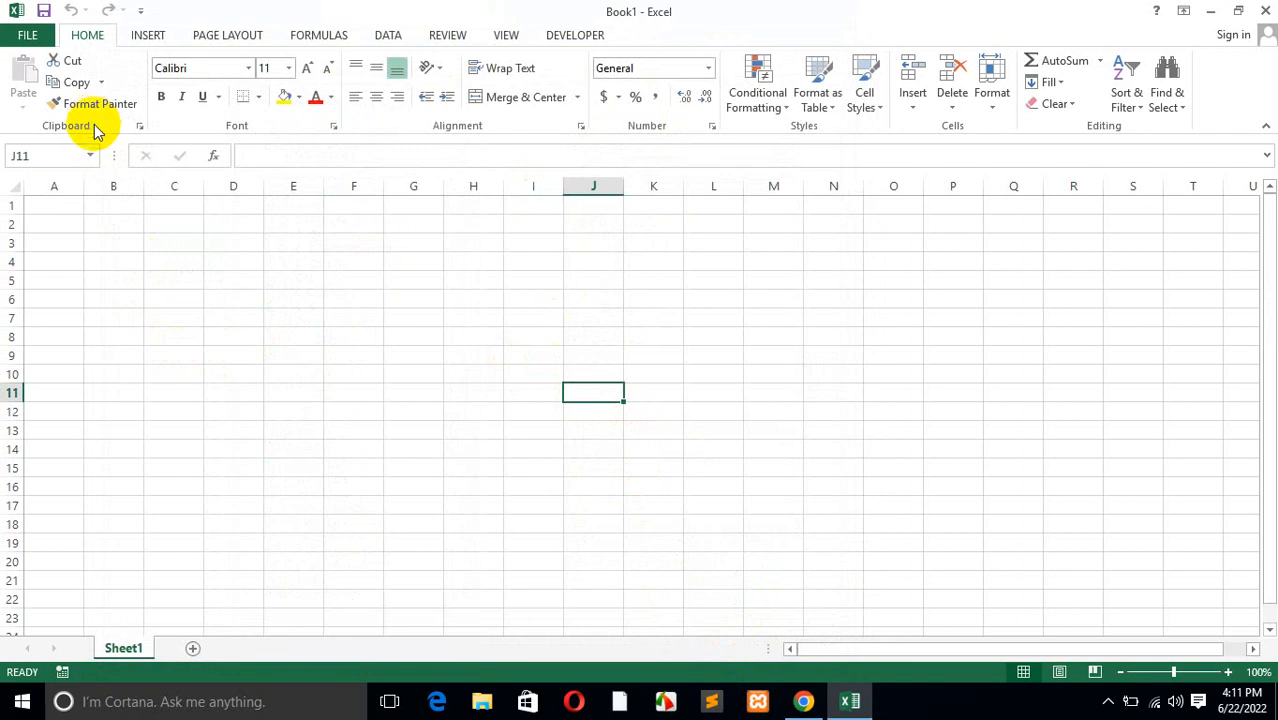
Step: Start saving the workbook to the Desktop with the file name "Wifi Bil Part-1"
{"action": "left_click", "coordinate": [25, 35]}
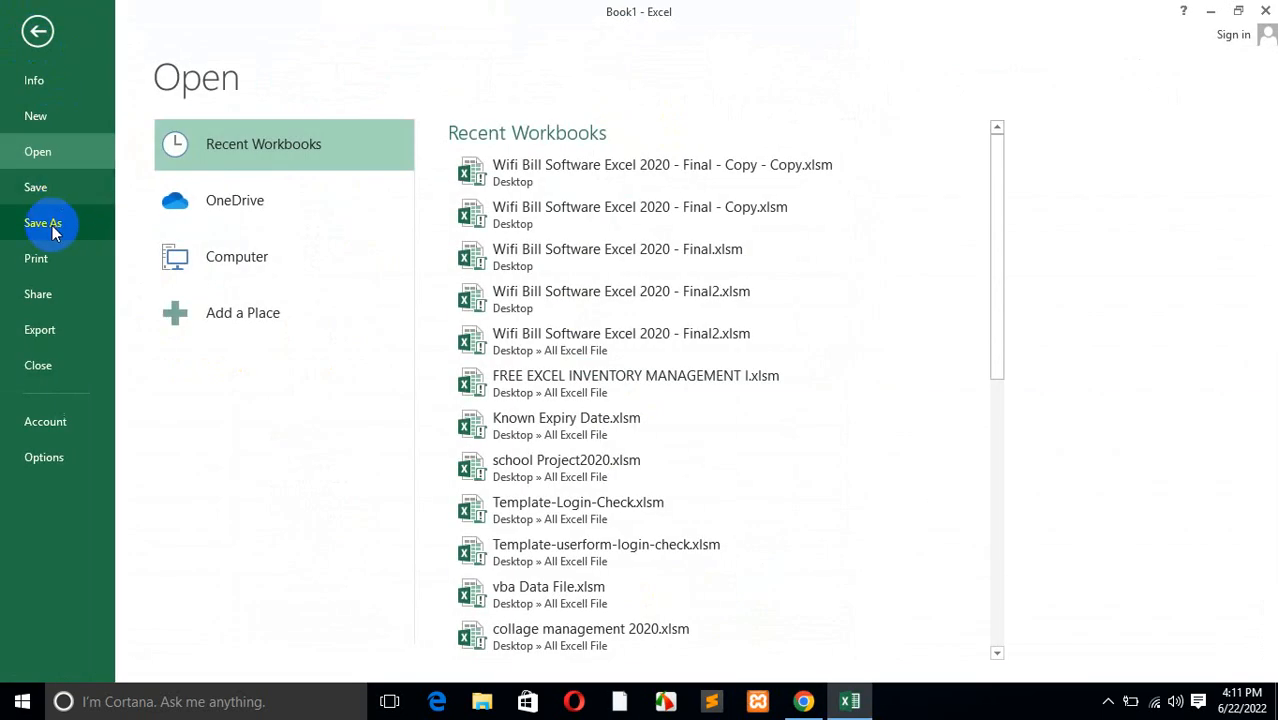
{"action": "left_click", "coordinate": [50, 190]}
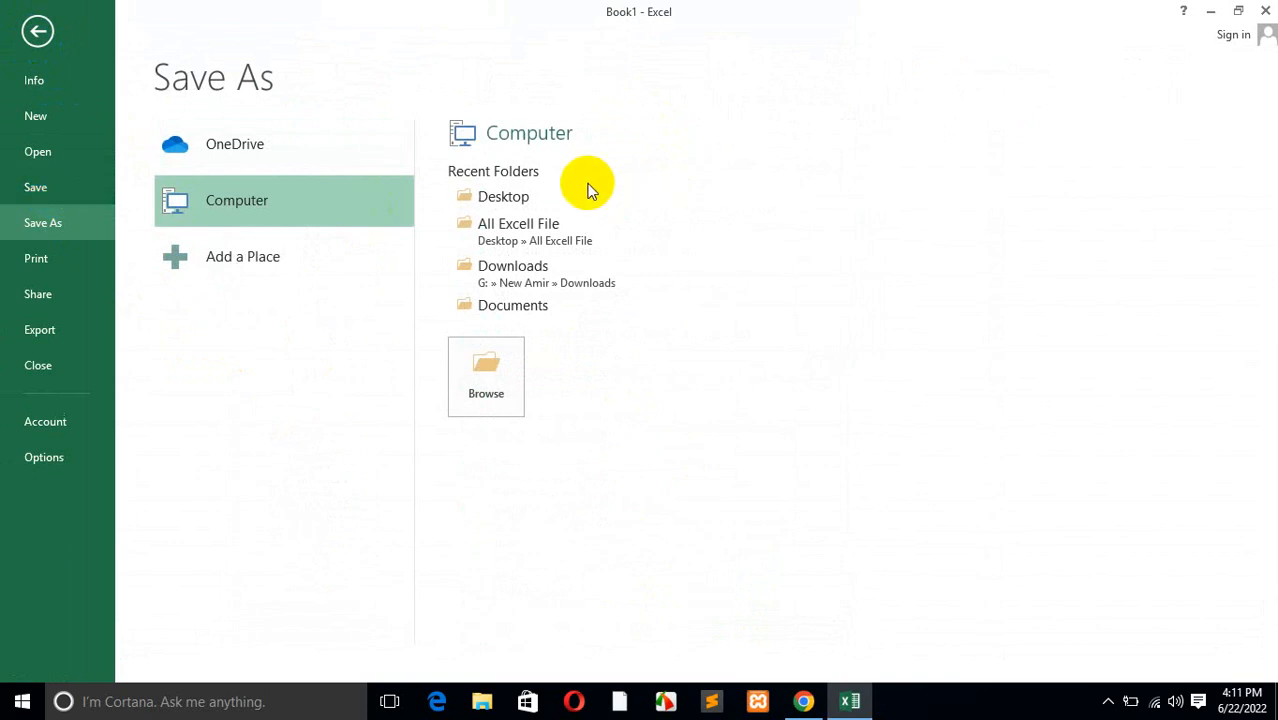
{"action": "left_click", "coordinate": [535, 199]}
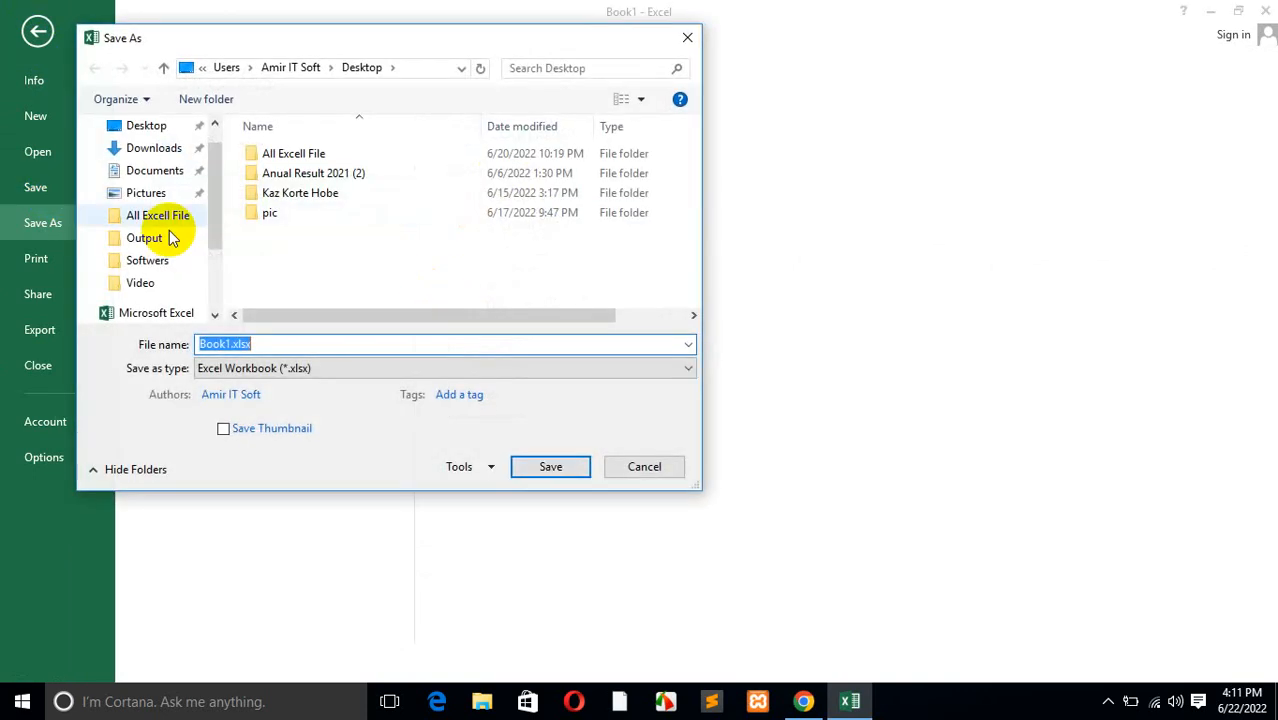
{"action": "left_click", "coordinate": [150, 132]}
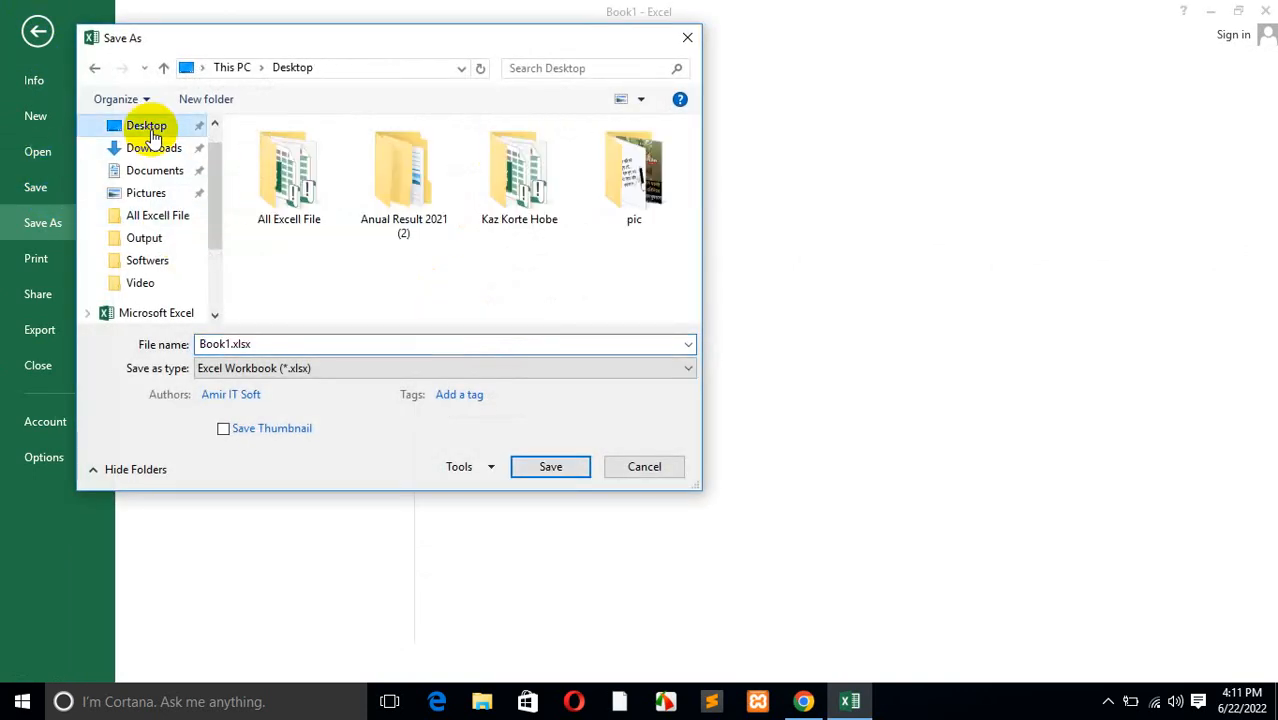
{"action": "left_click", "coordinate": [313, 342]}
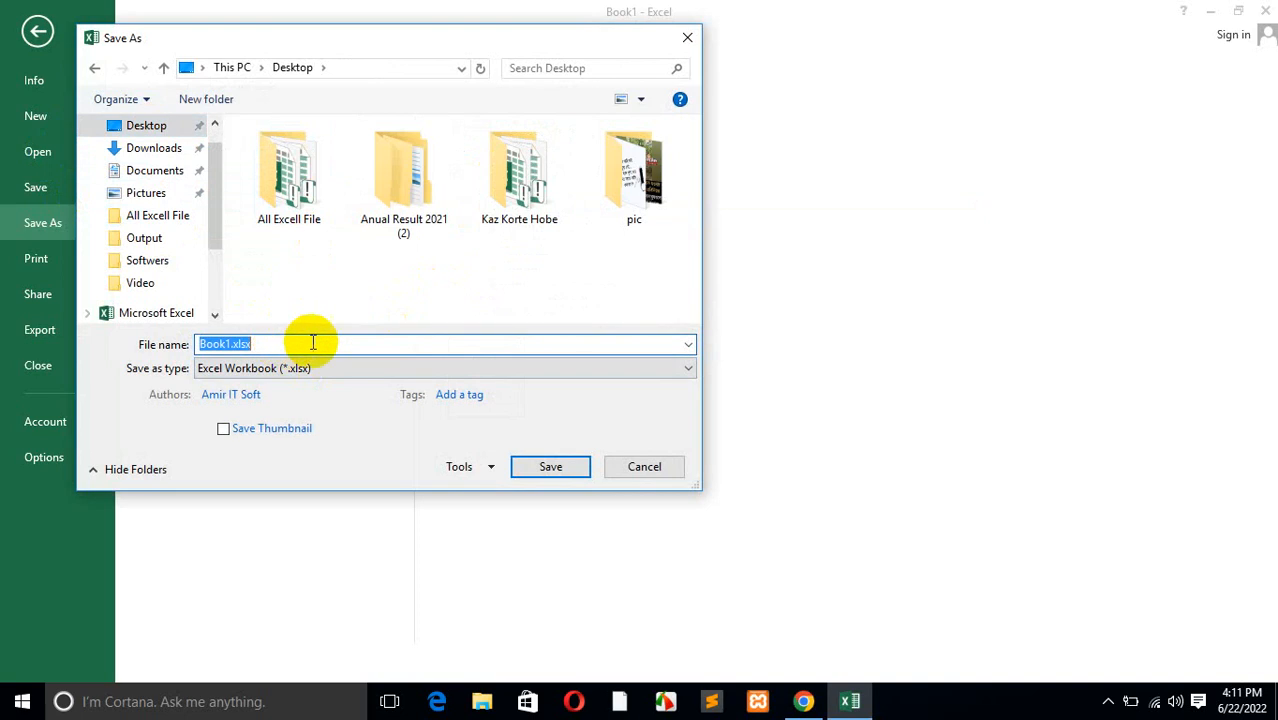
{"action": "left_click", "coordinate": [314, 342]}
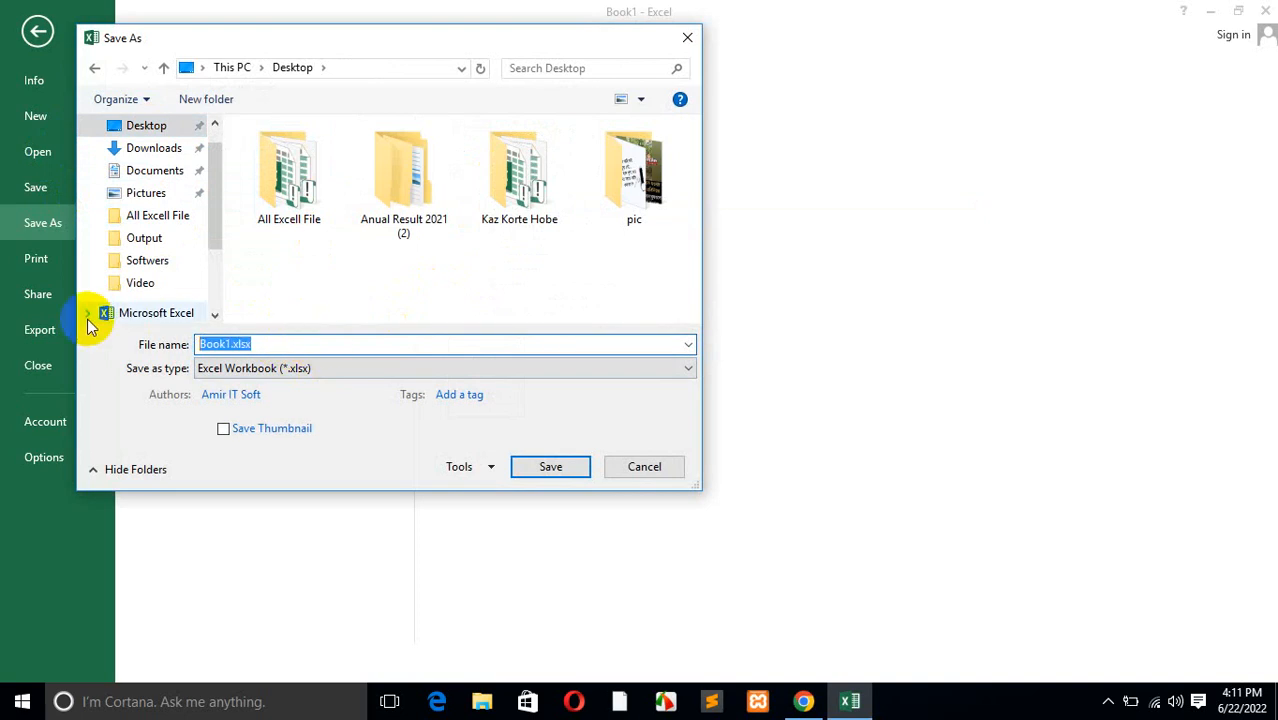
{"action": "type", "text": "Wifi"}
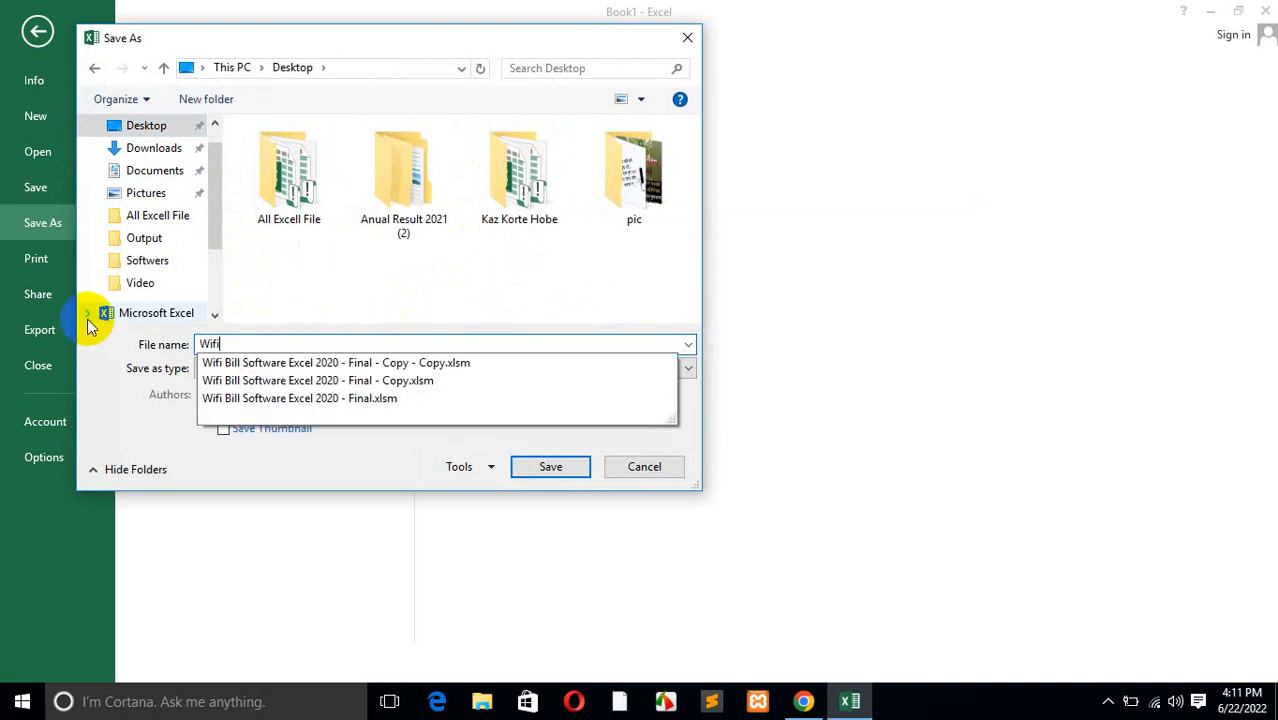
{"action": "type", "text": " Biill"}
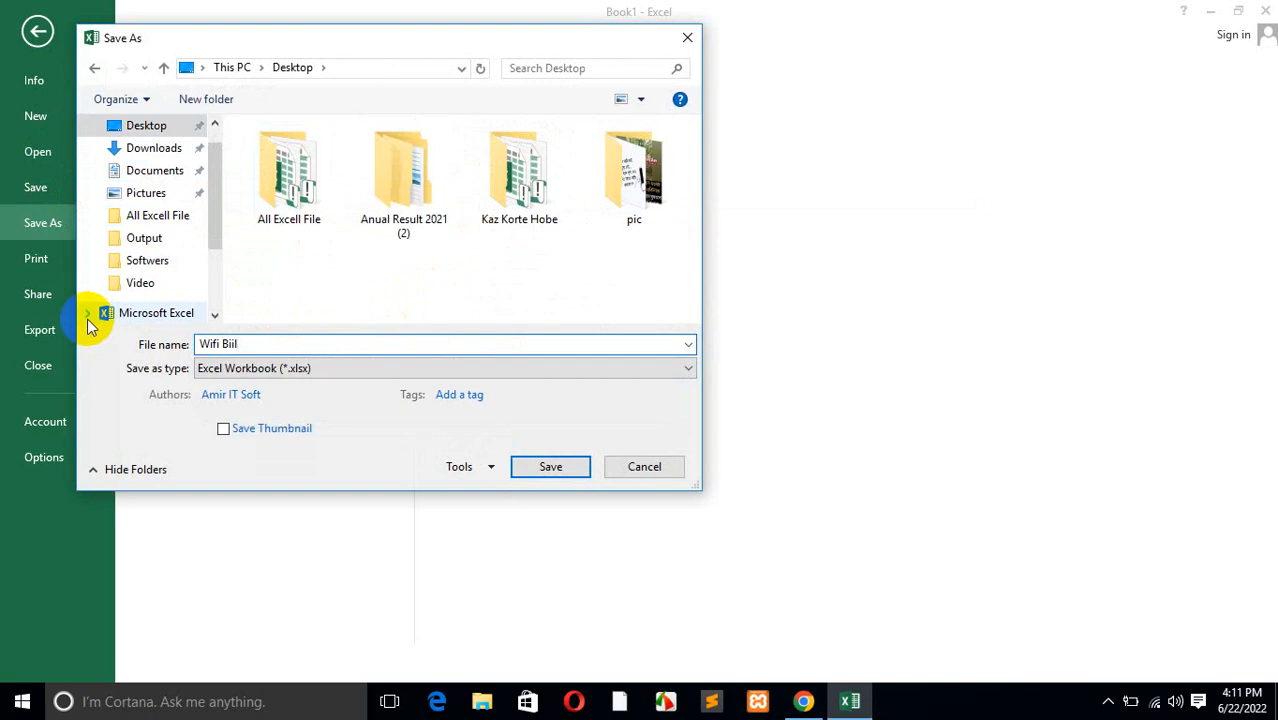
{"action": "key", "text": "BackSpace"}
{"action": "type", "text": "Part-1"}
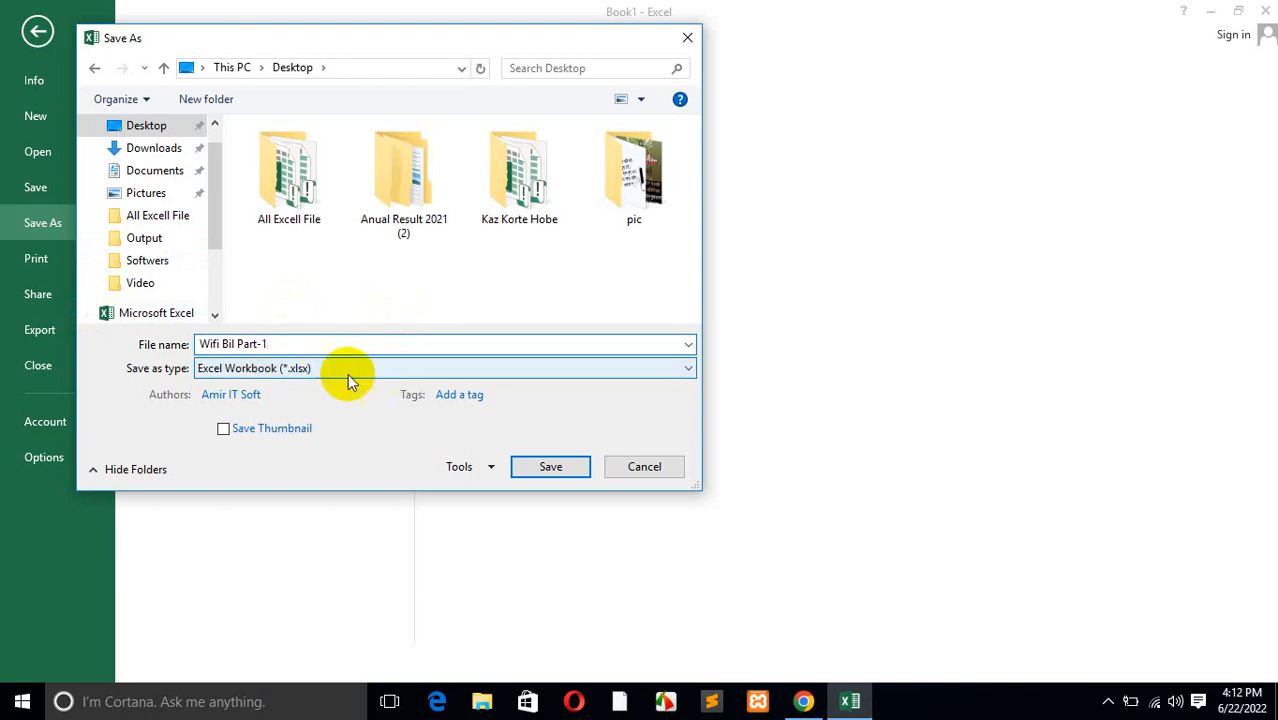
Step: Set the file type to Excel Macro-Enabled Workbook (*.xlsm) and save the workbook
{"action": "left_click", "coordinate": [300, 369]}
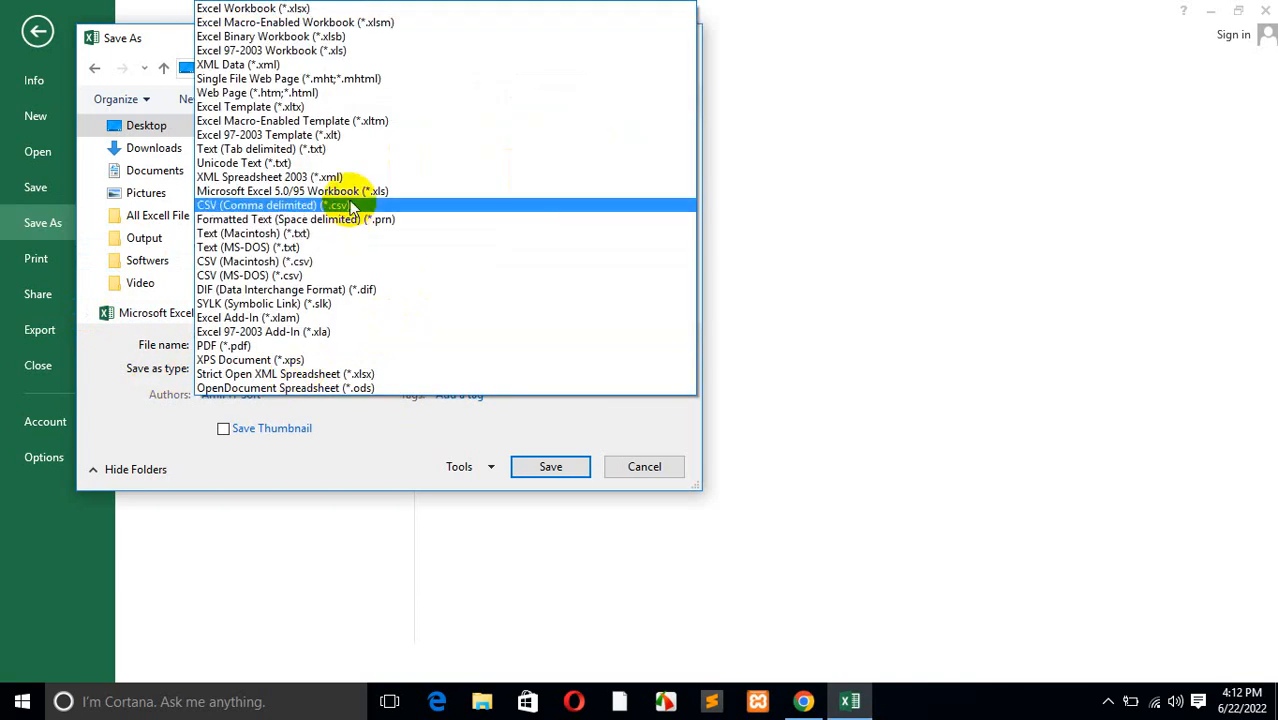
{"action": "left_click", "coordinate": [401, 24]}
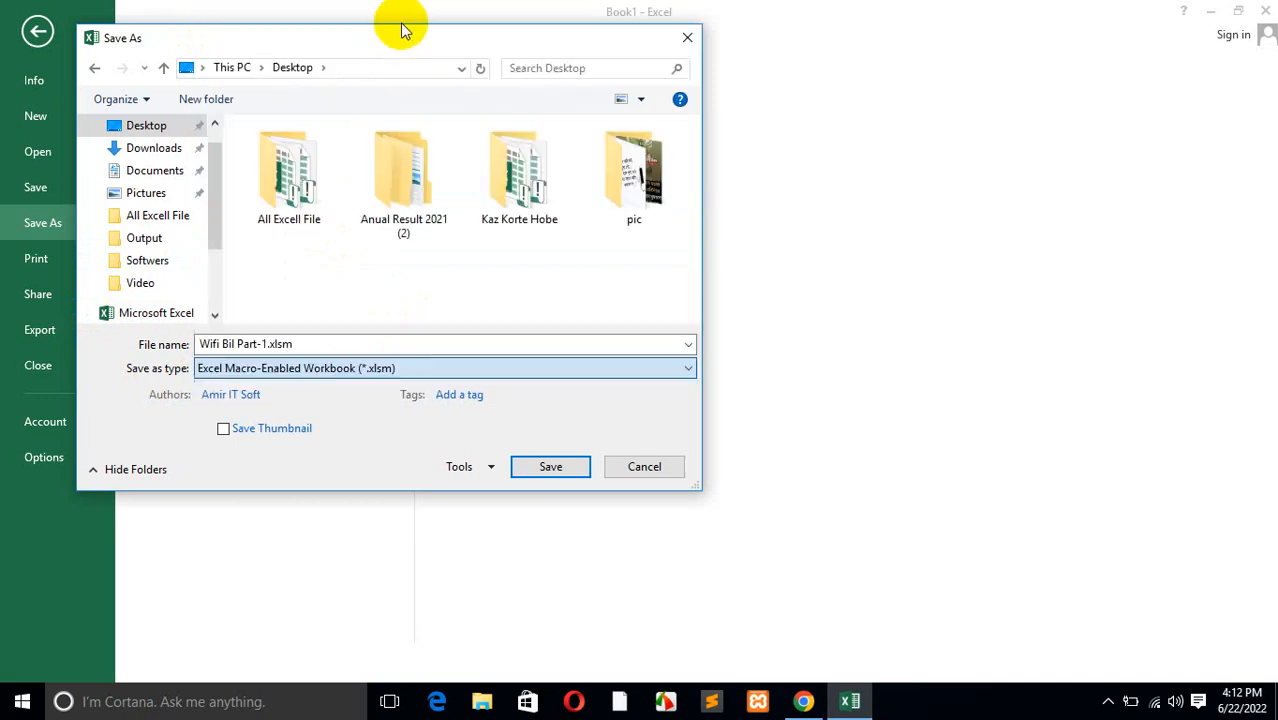
{"action": "left_click", "coordinate": [552, 468]}
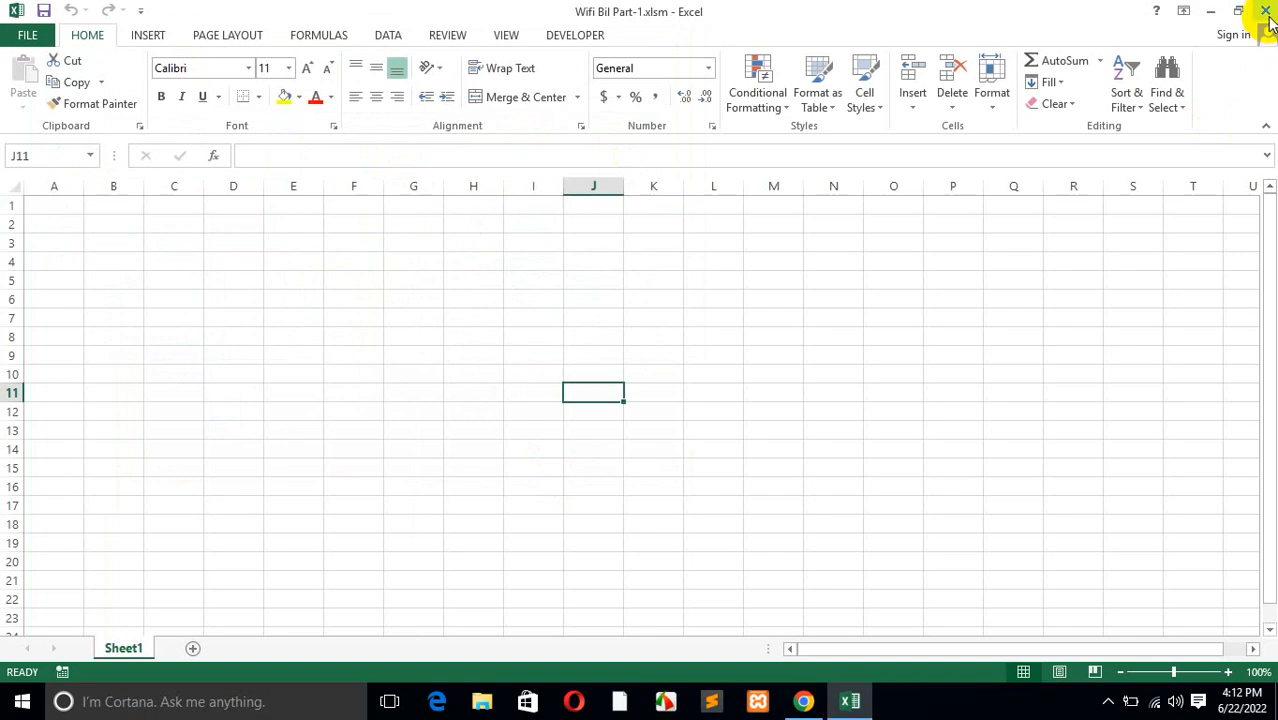
Step: Close the workbook, move its file to an empty spot at the top of the desktop, and reopen it from there
{"action": "left_click", "coordinate": [1265, 12]}
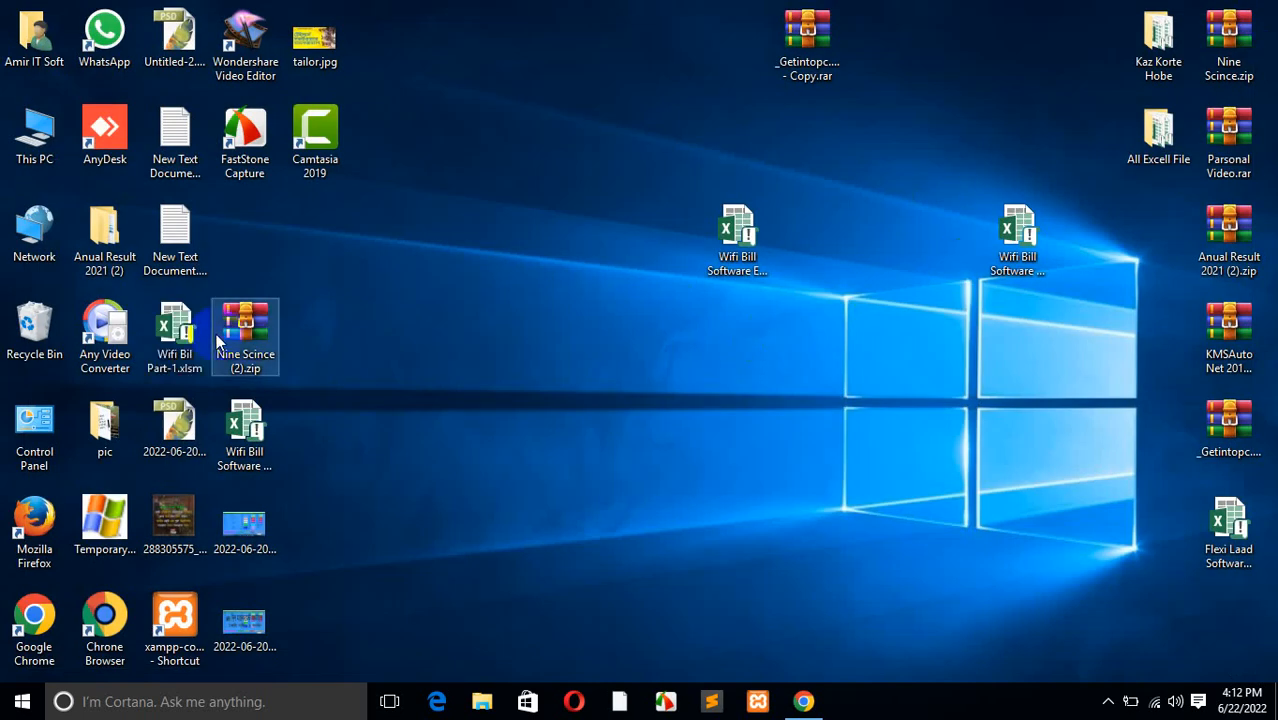
{"action": "left_click_drag", "start_coordinate": [174, 335], "coordinate": [525, 44]}
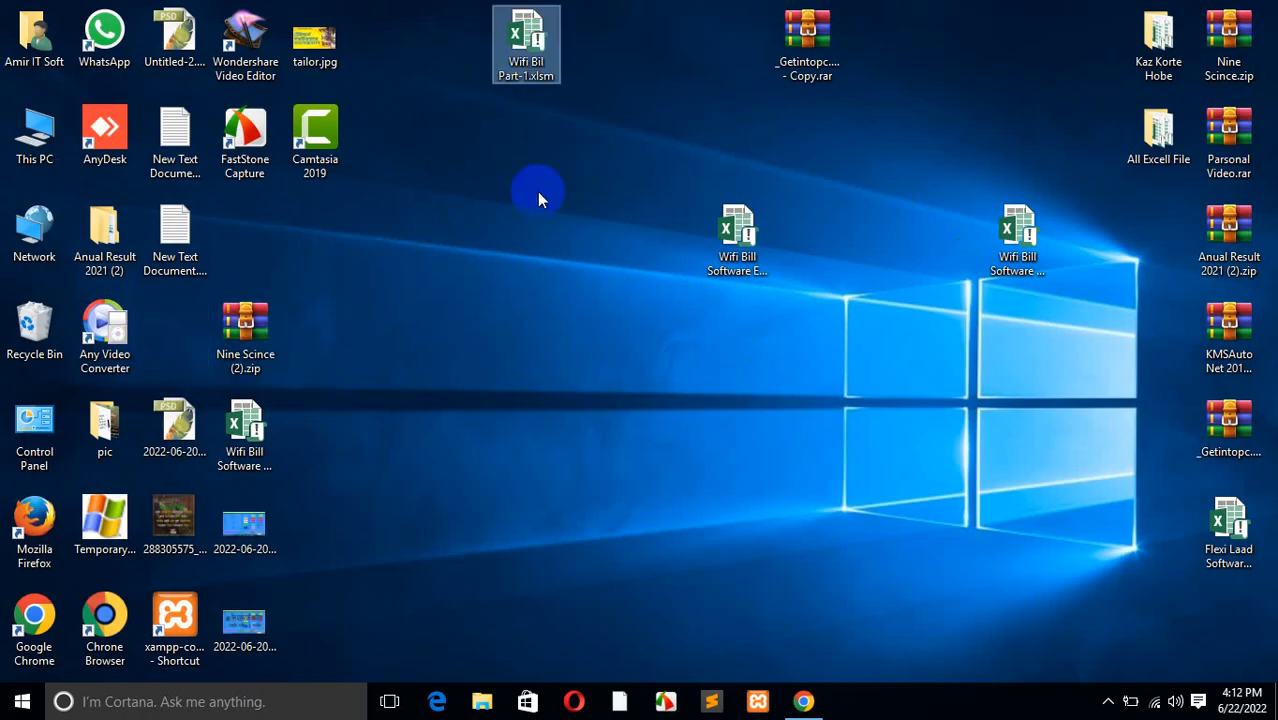
{"action": "double_click", "coordinate": [535, 51]}
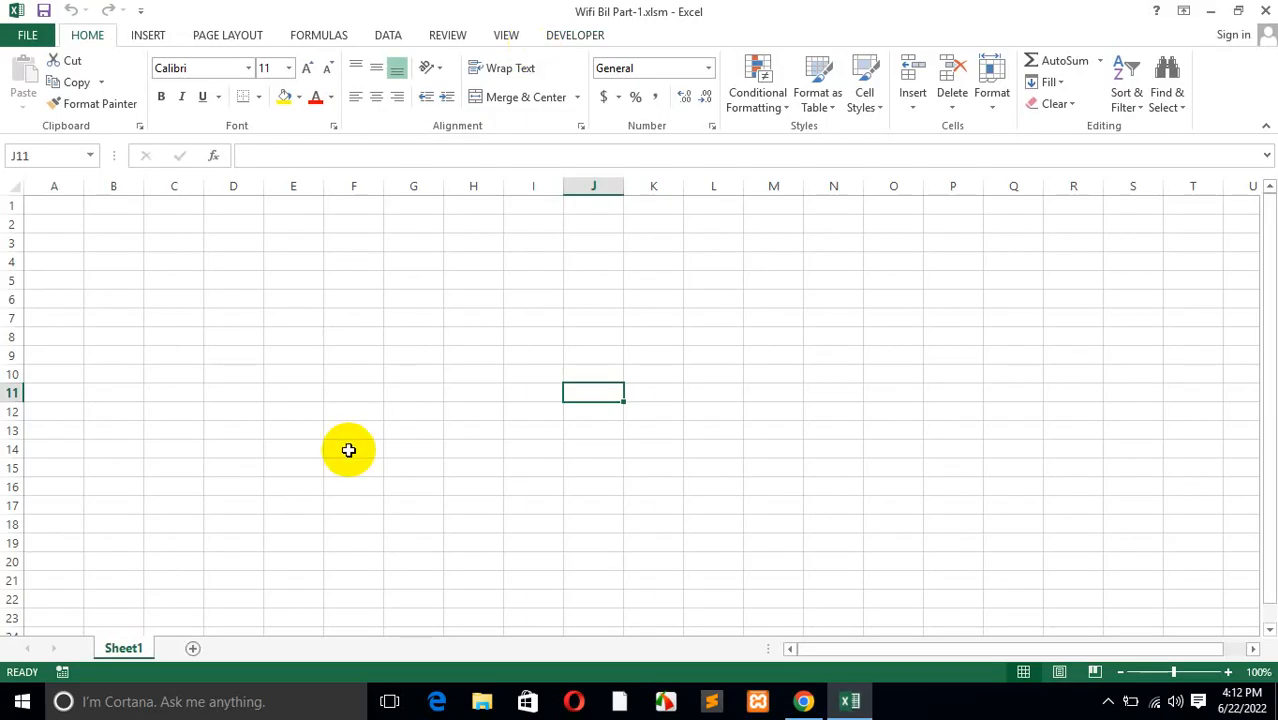
Step: Enter the label "Mobile" in cell A2 of Sheet1
{"action": "left_click", "coordinate": [55, 224]}
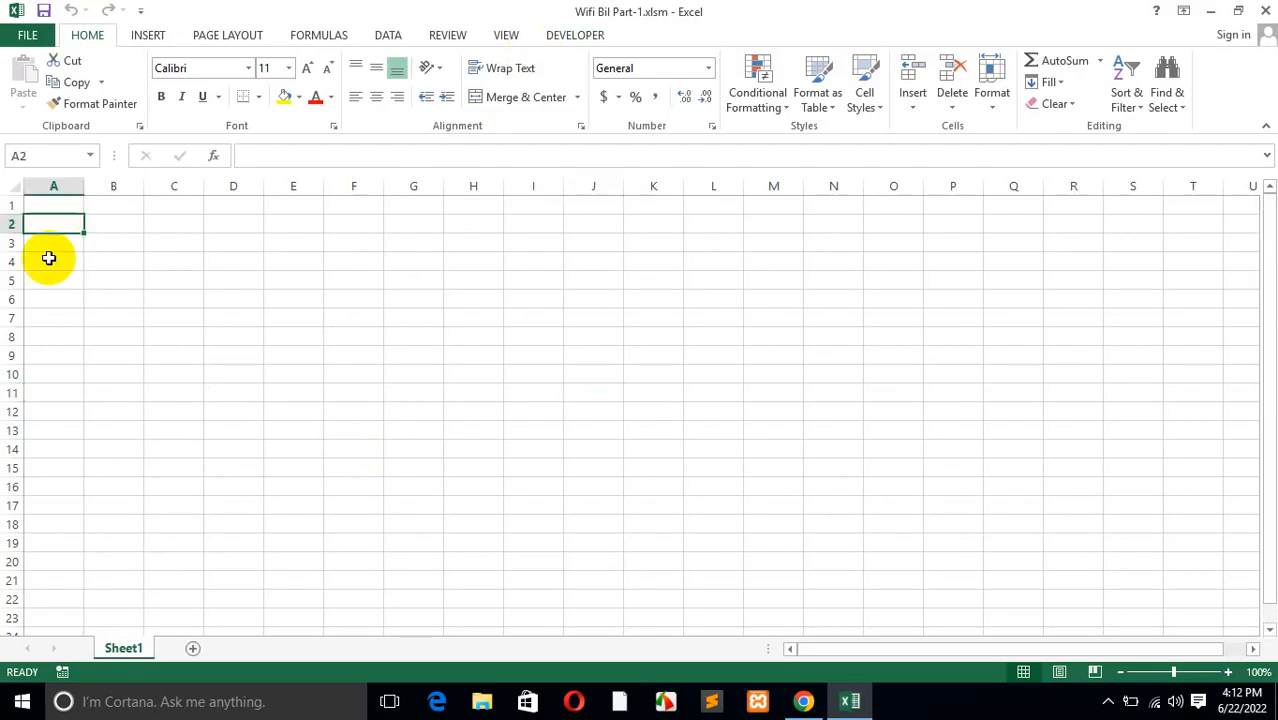
{"action": "left_click", "coordinate": [103, 223]}
{"action": "left_click", "coordinate": [63, 223]}
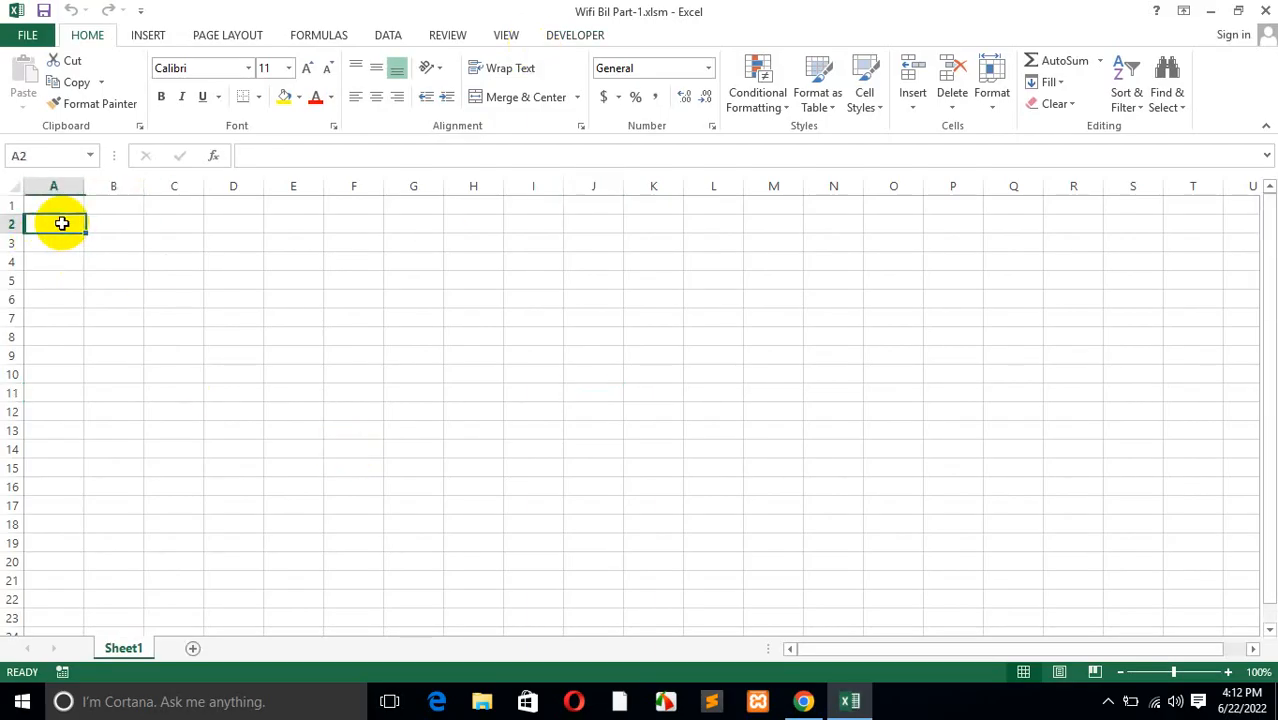
{"action": "left_click", "coordinate": [104, 223]}
{"action": "left_click", "coordinate": [53, 225]}
{"action": "left_click", "coordinate": [95, 221]}
{"action": "left_click", "coordinate": [44, 226]}
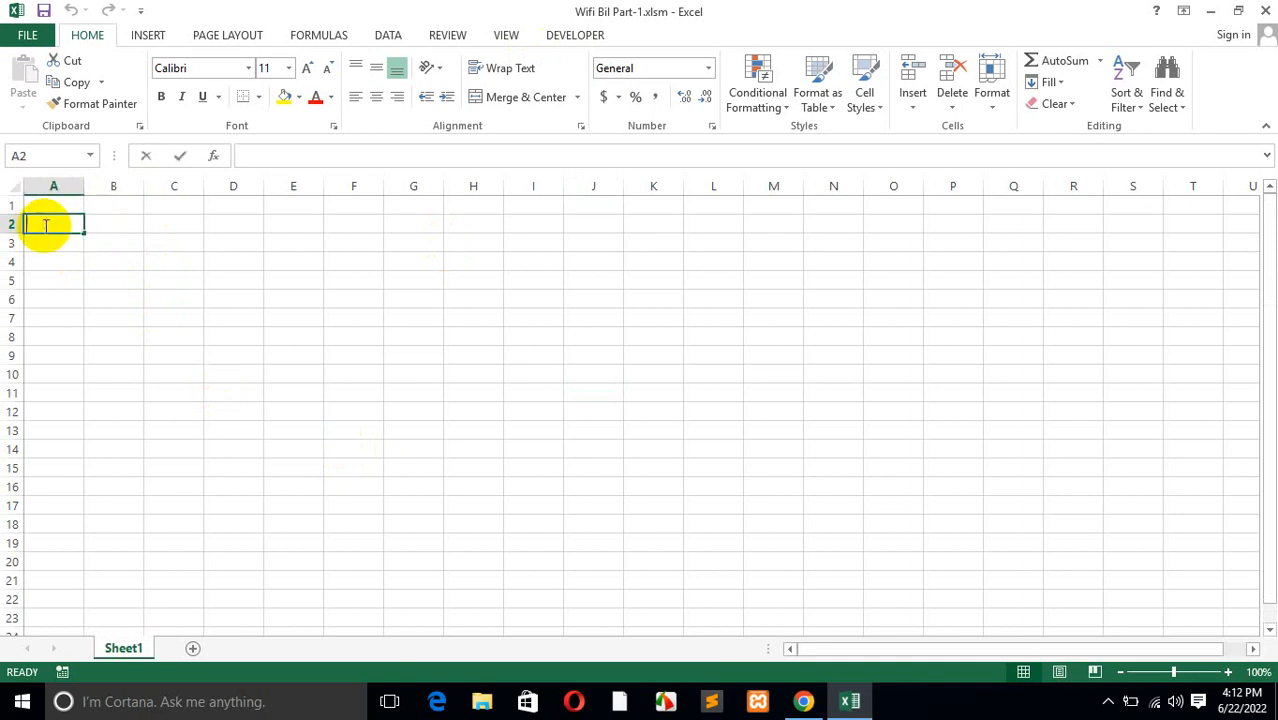
{"action": "type", "text": "Mobile"}
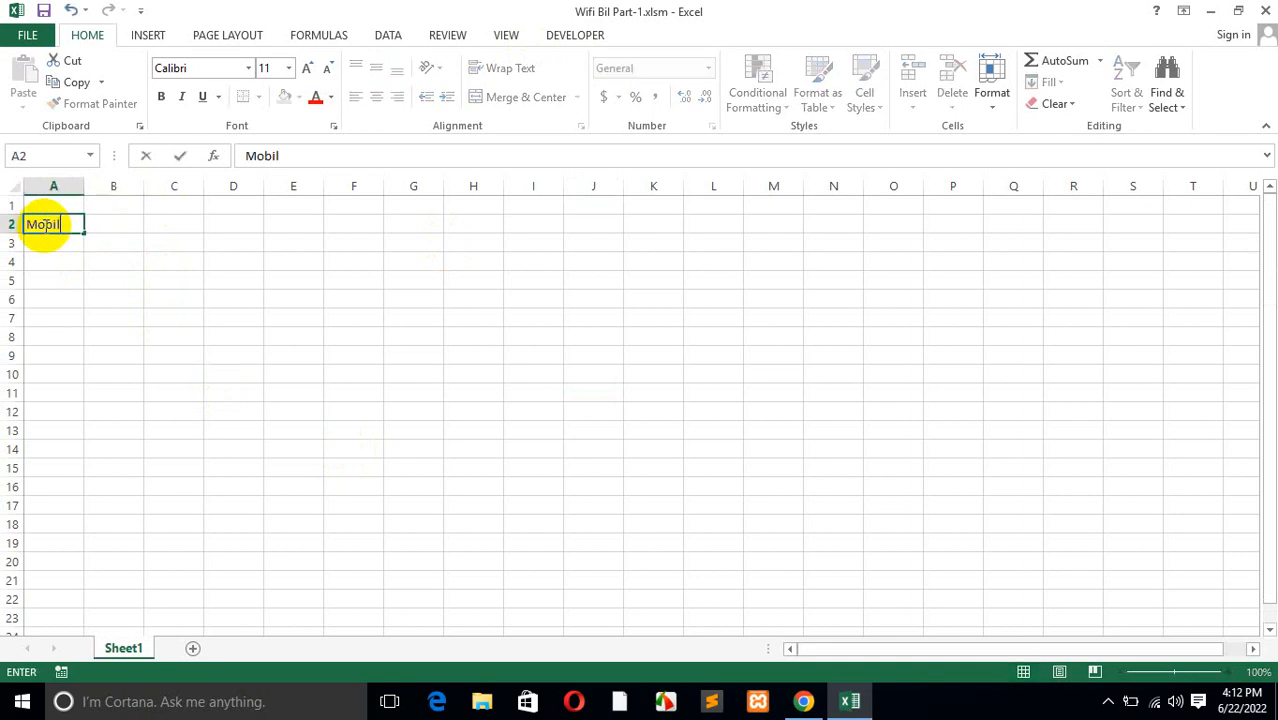
{"action": "left_click", "coordinate": [100, 222]}
{"action": "left_click", "coordinate": [225, 226]}
{"action": "left_click", "coordinate": [165, 224]}
{"action": "left_click", "coordinate": [124, 226]}
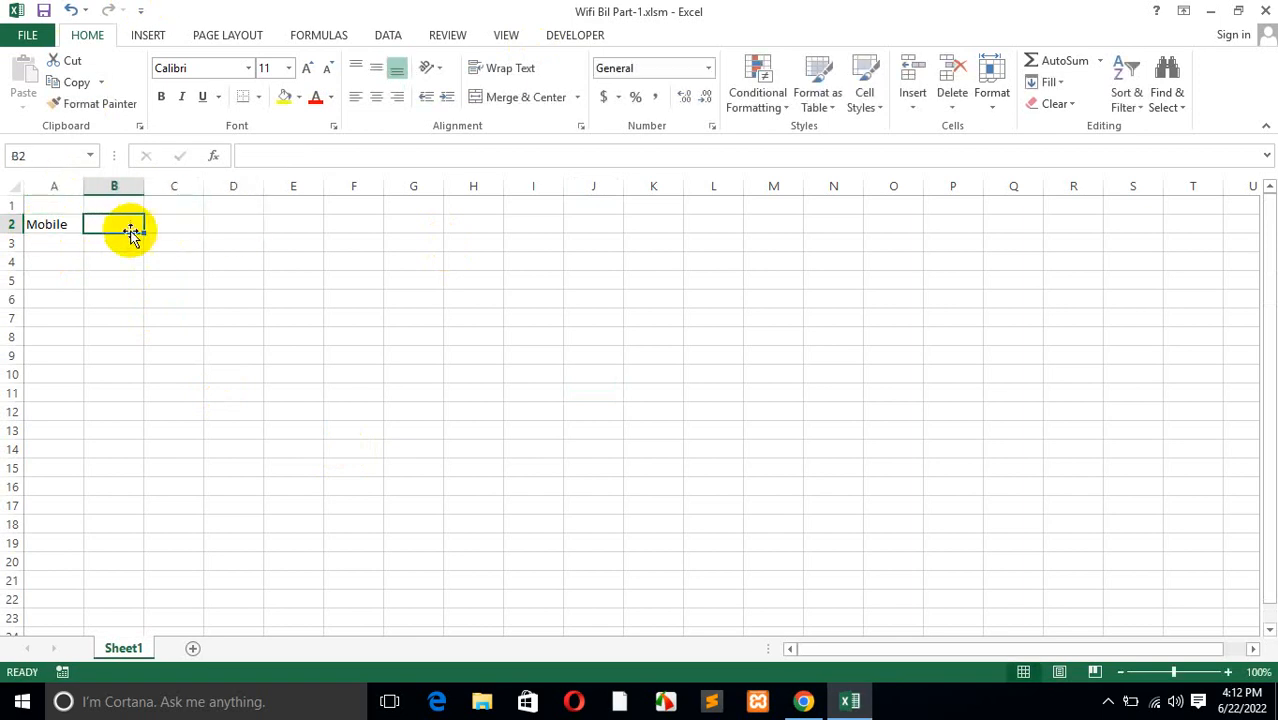
{"action": "left_click", "coordinate": [154, 227]}
{"action": "left_click", "coordinate": [124, 226]}
{"action": "left_click", "coordinate": [174, 224]}
{"action": "left_click", "coordinate": [128, 226]}
{"action": "left_click", "coordinate": [152, 229]}
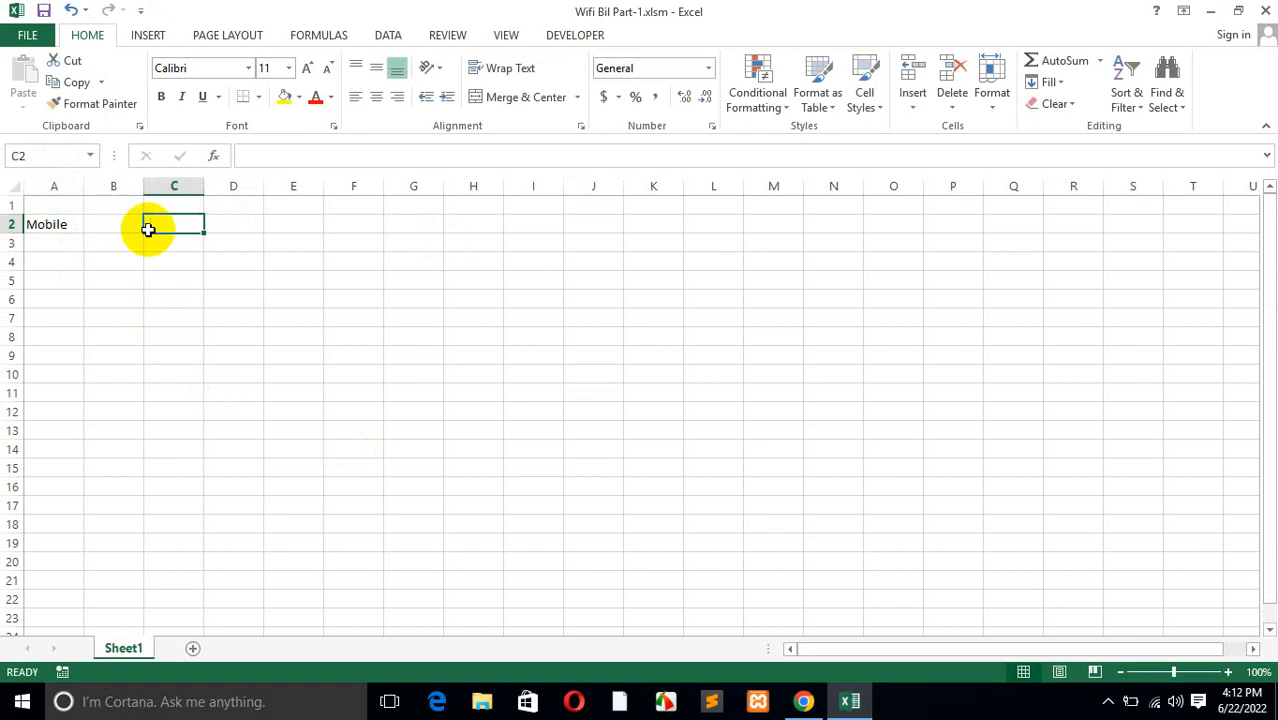
{"action": "left_click", "coordinate": [124, 226]}
{"action": "left_click", "coordinate": [155, 227]}
{"action": "left_click", "coordinate": [100, 224]}
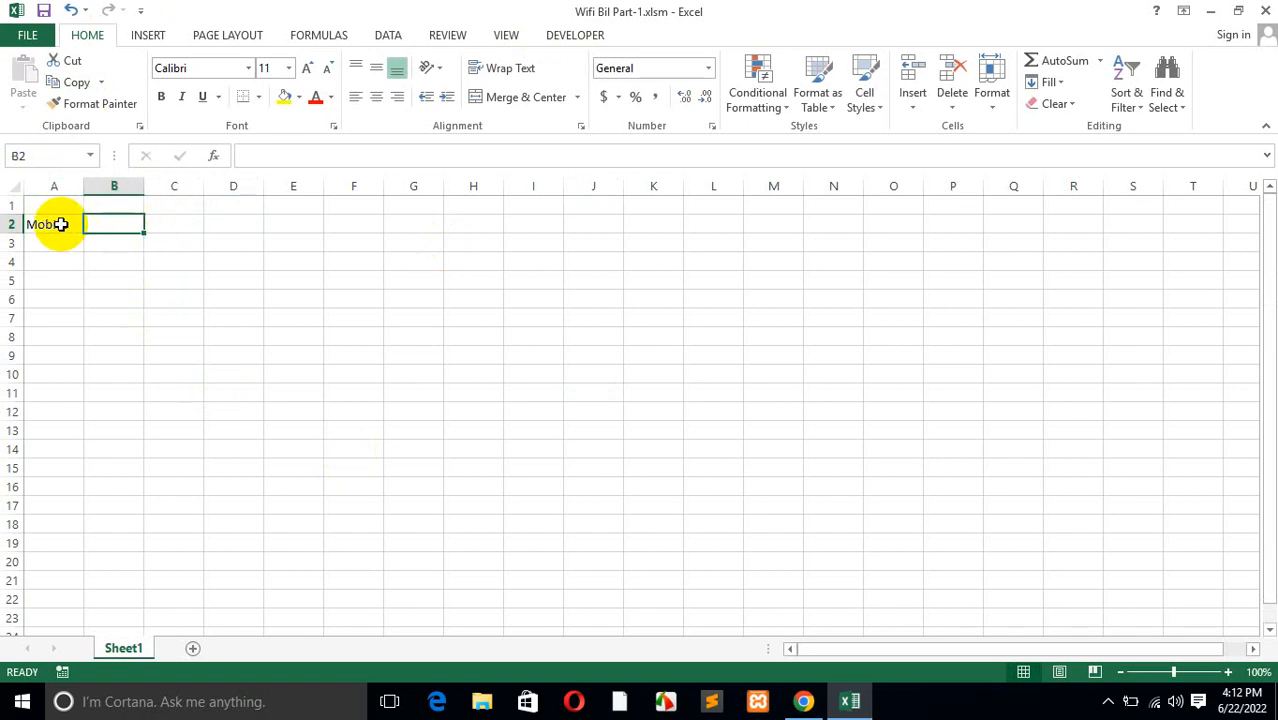
{"action": "left_click", "coordinate": [66, 225]}
{"action": "left_click", "coordinate": [100, 224]}
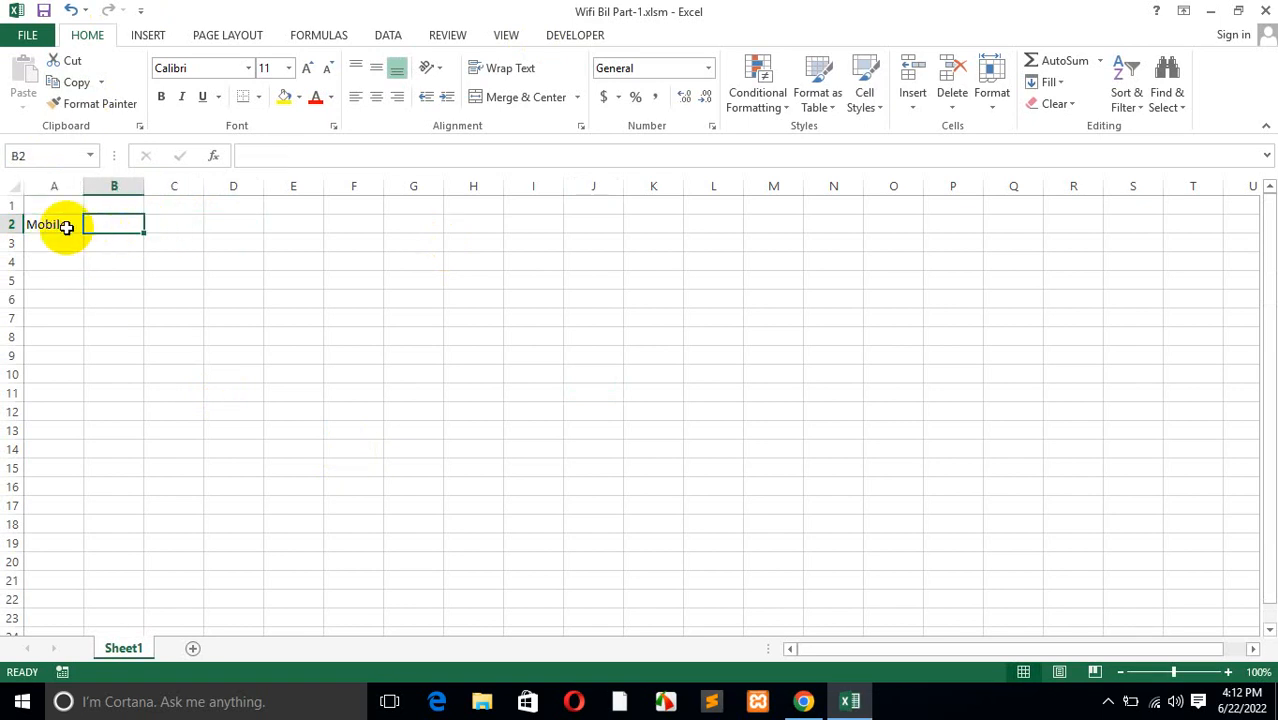
{"action": "left_click", "coordinate": [56, 225]}
{"action": "left_click", "coordinate": [112, 223]}
{"action": "left_click", "coordinate": [172, 223]}
{"action": "left_click", "coordinate": [115, 224]}
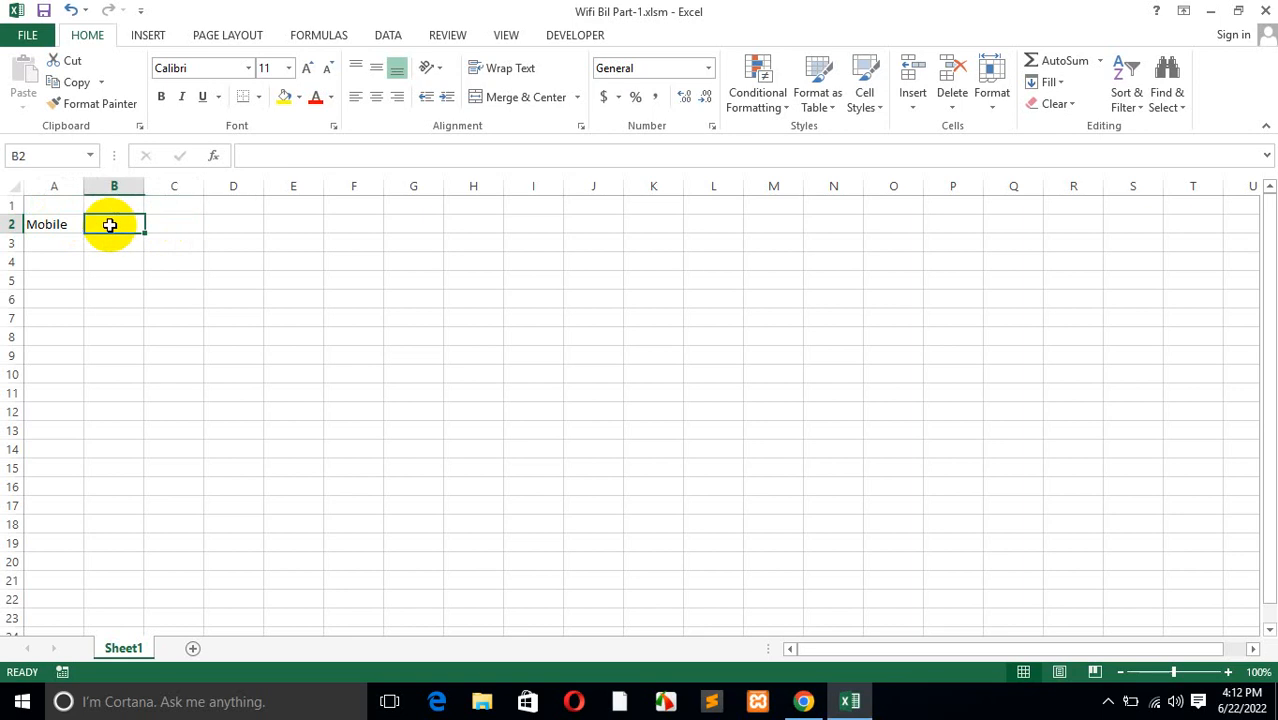
{"action": "left_click", "coordinate": [40, 210]}
{"action": "left_click", "coordinate": [51, 223]}
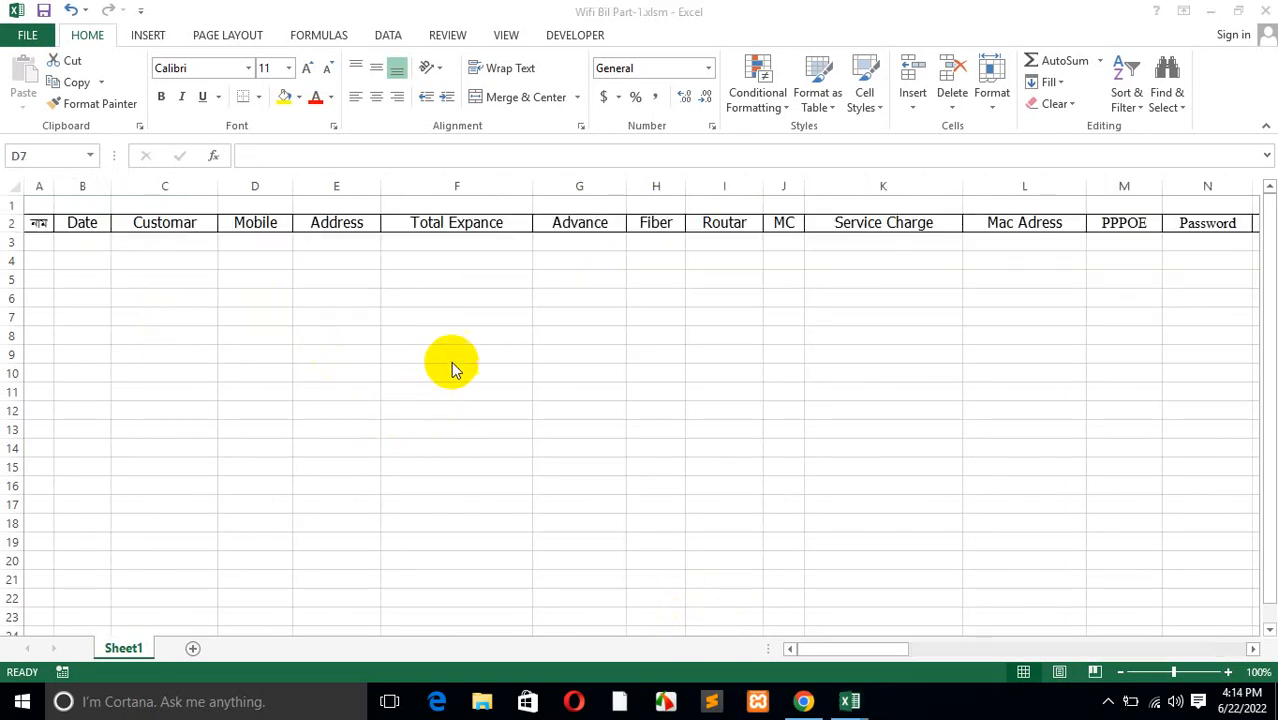
Step: Review the row 2 headers in columns A to E, from the name header through Date, Customar, Mobile and Address
{"action": "left_click", "coordinate": [38, 222]}
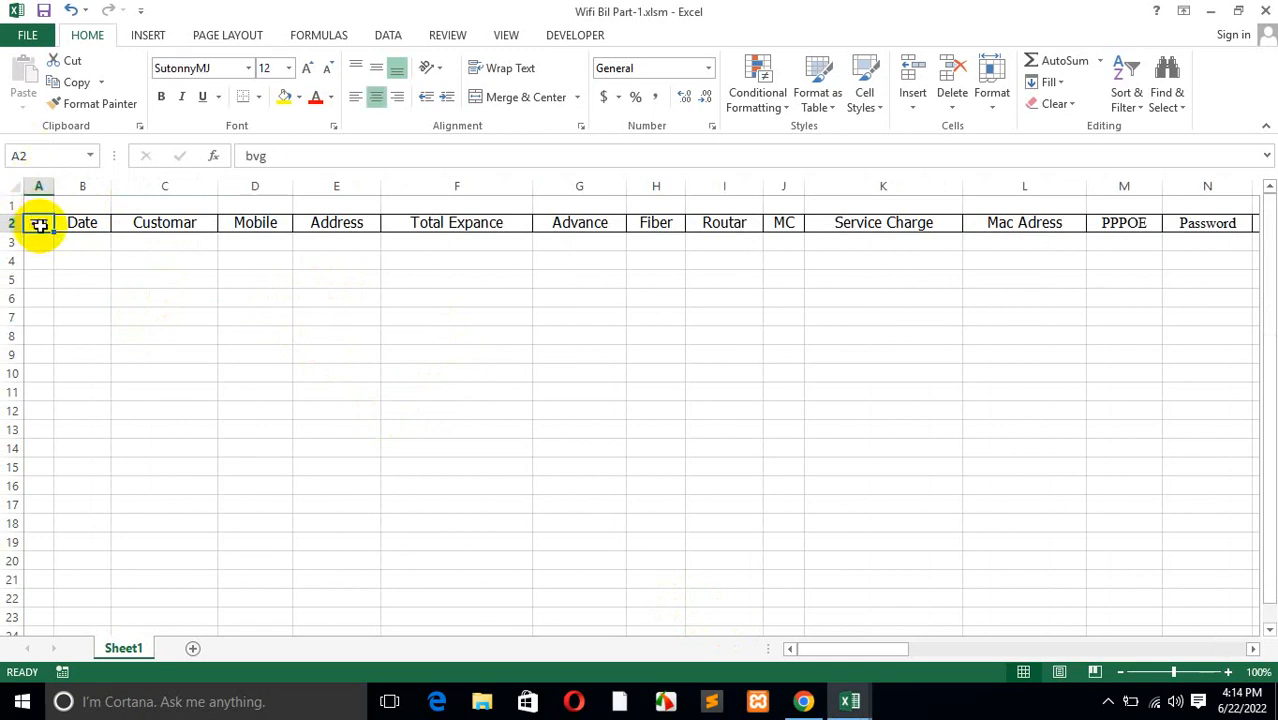
{"action": "left_click", "coordinate": [92, 280]}
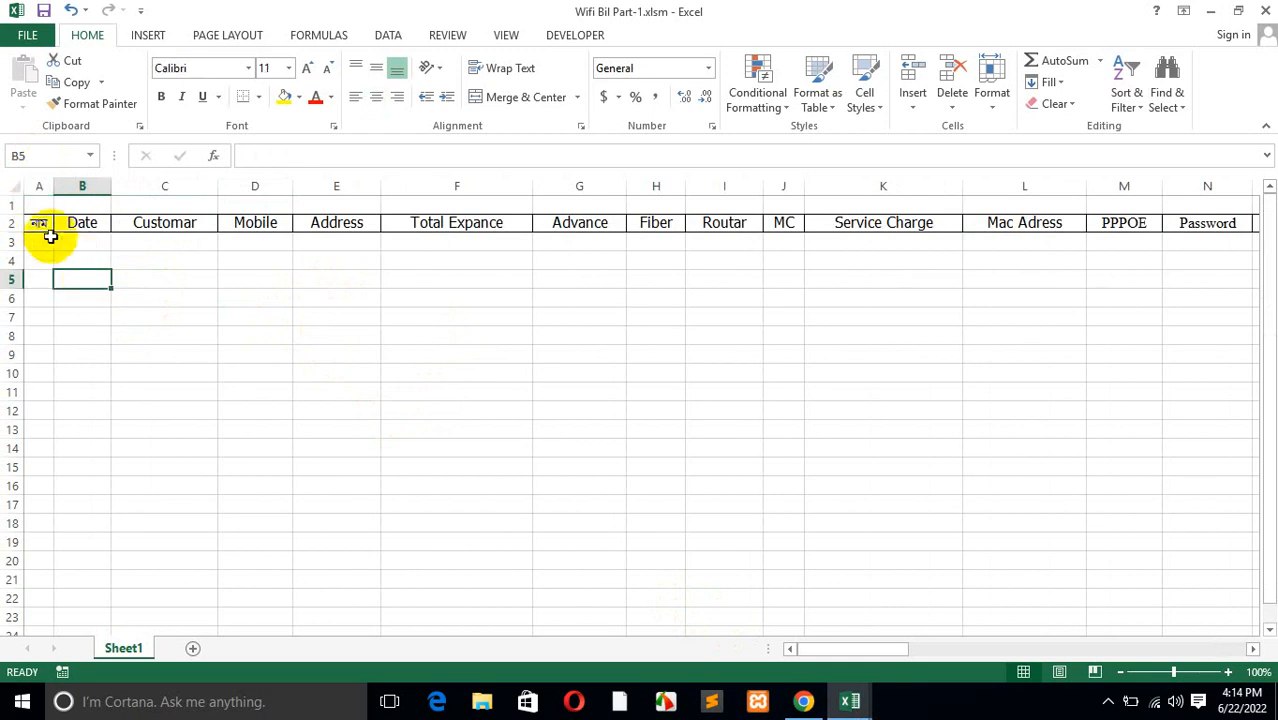
{"action": "left_click", "coordinate": [46, 223]}
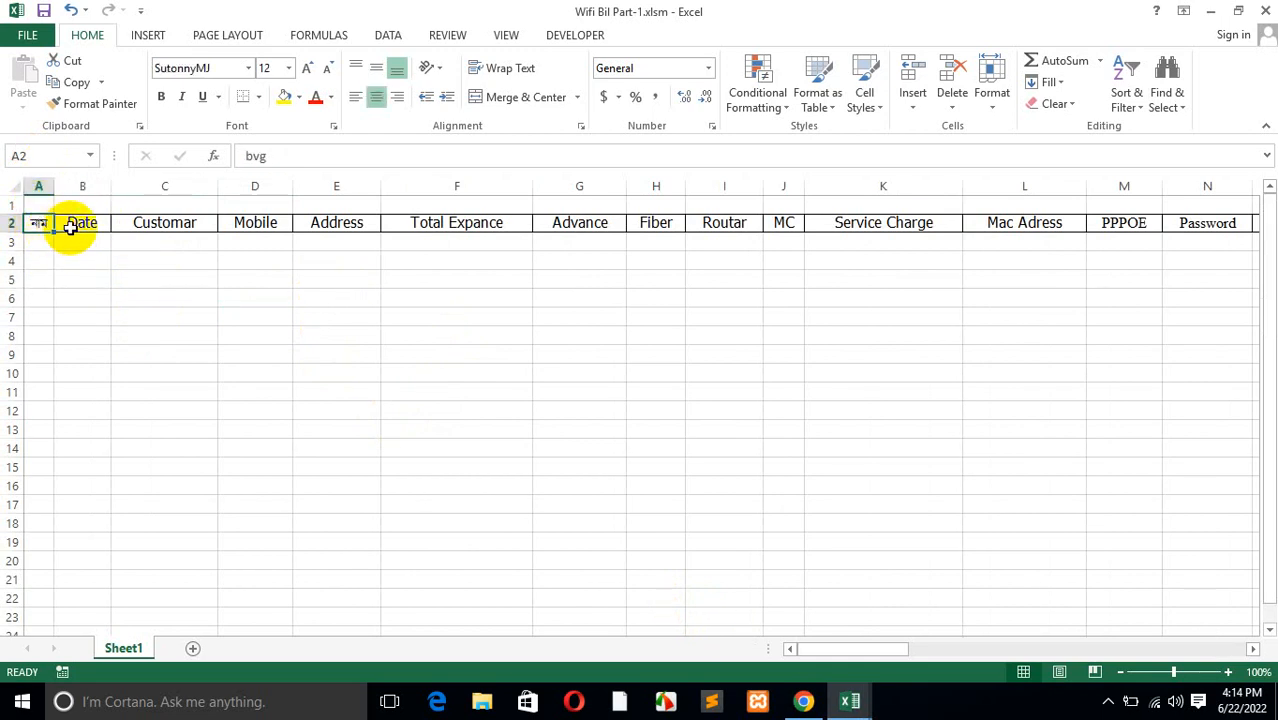
{"action": "left_click", "coordinate": [74, 225]}
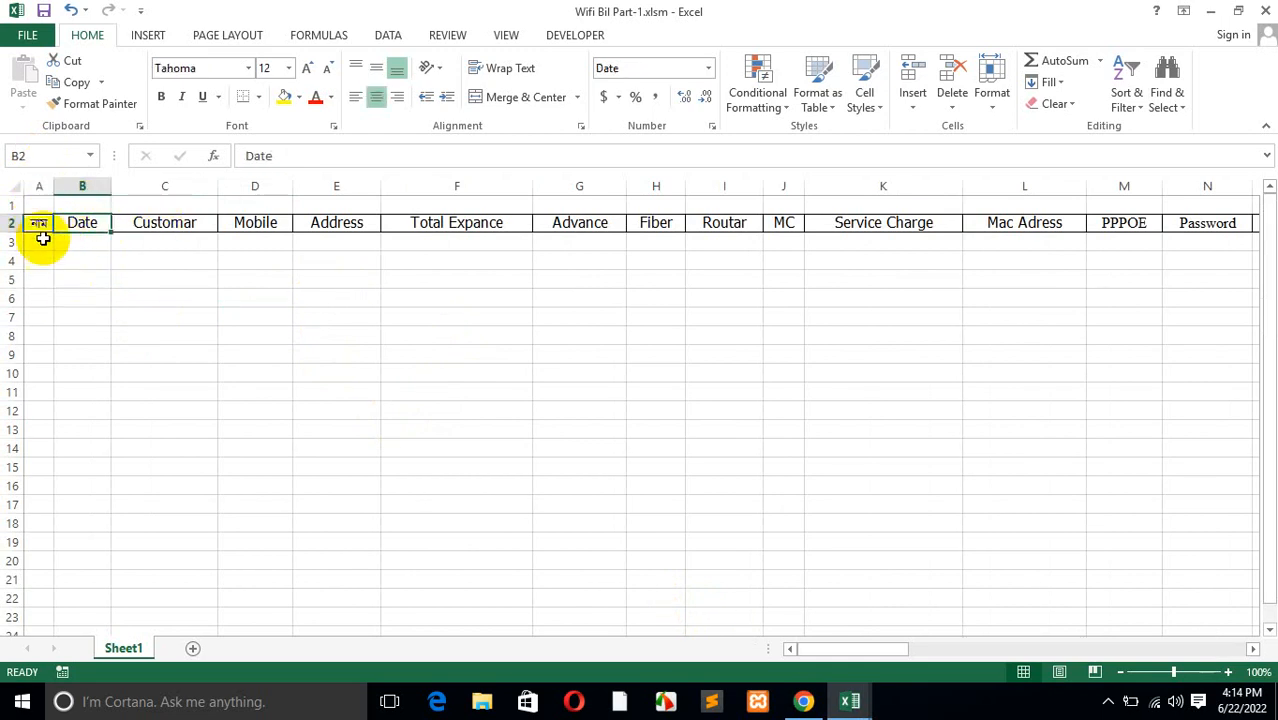
{"action": "left_click", "coordinate": [38, 223]}
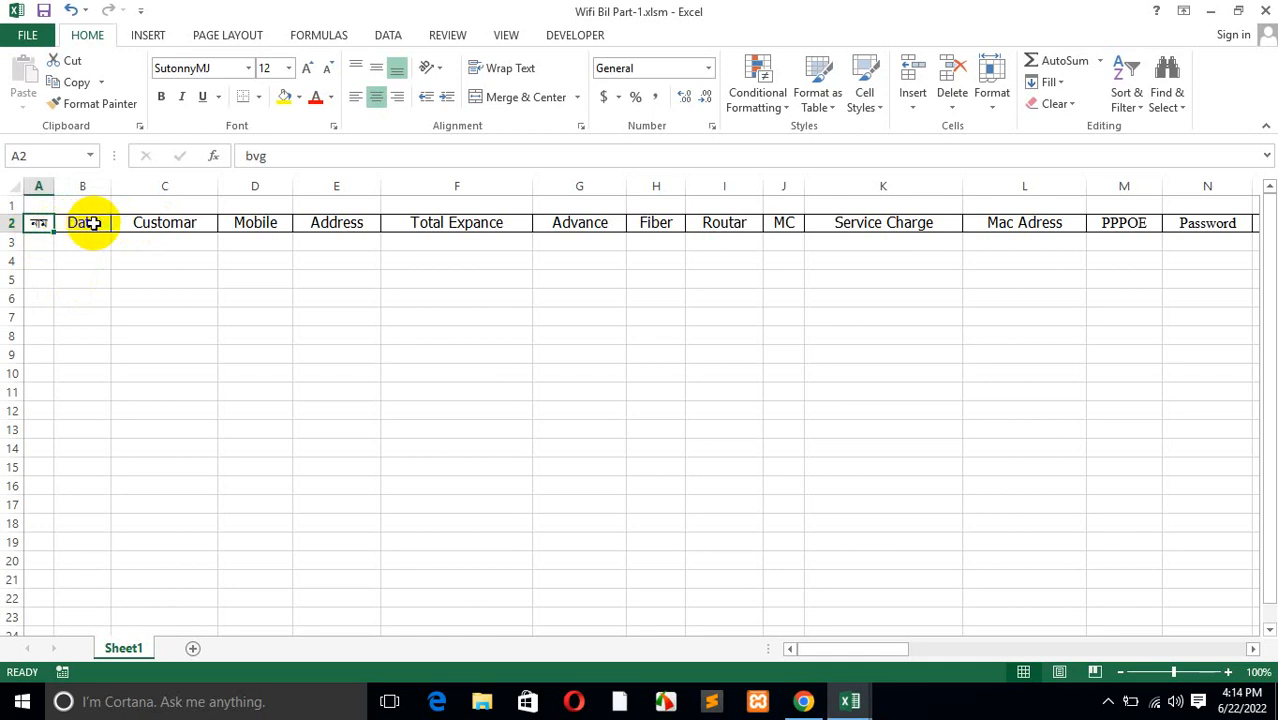
{"action": "left_click", "coordinate": [85, 223]}
{"action": "left_click", "coordinate": [151, 222]}
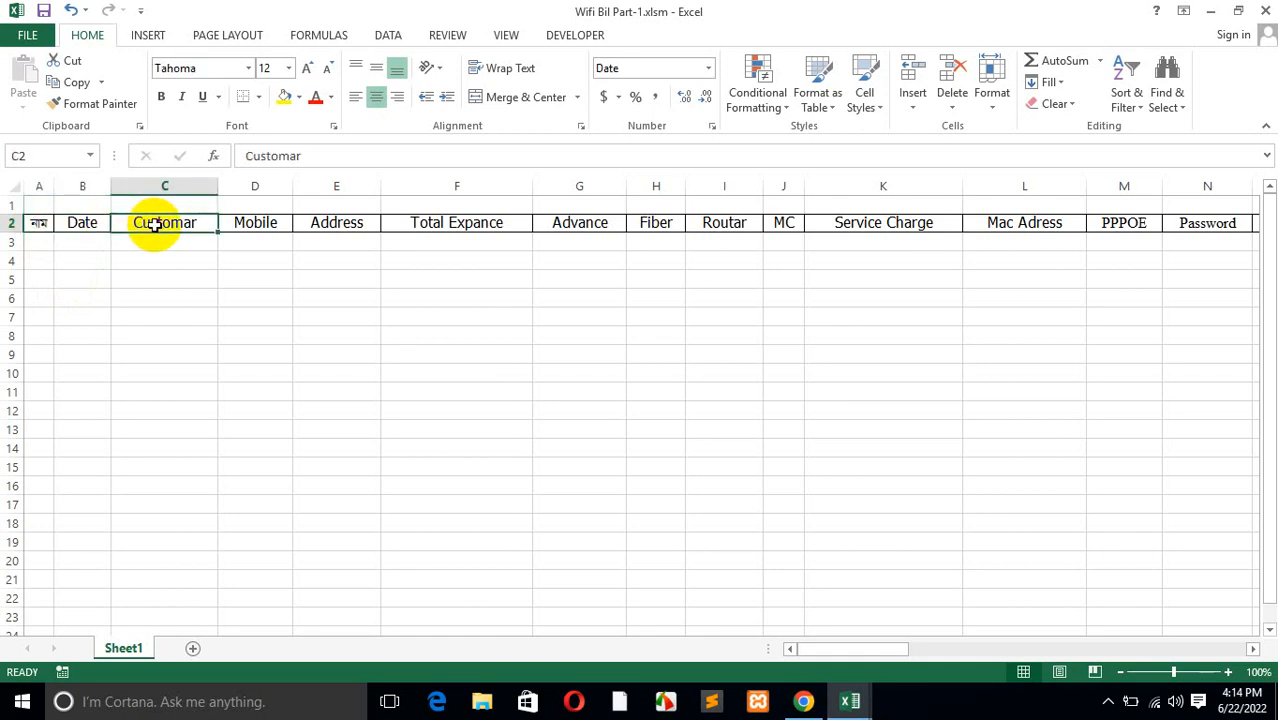
{"action": "left_click", "coordinate": [259, 223]}
{"action": "left_click", "coordinate": [338, 223]}
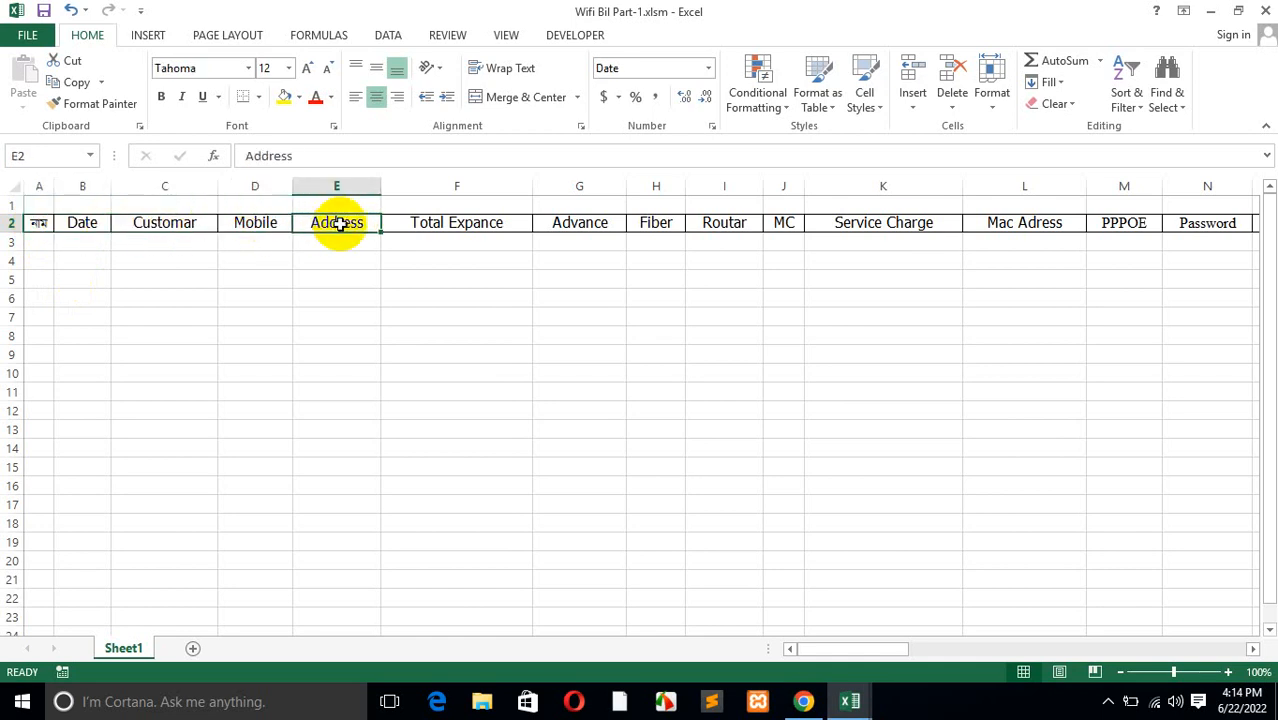
Step: Examine the Total Expance and Advance columns, including their empty entry cells from row 3 down
{"action": "left_click", "coordinate": [450, 222]}
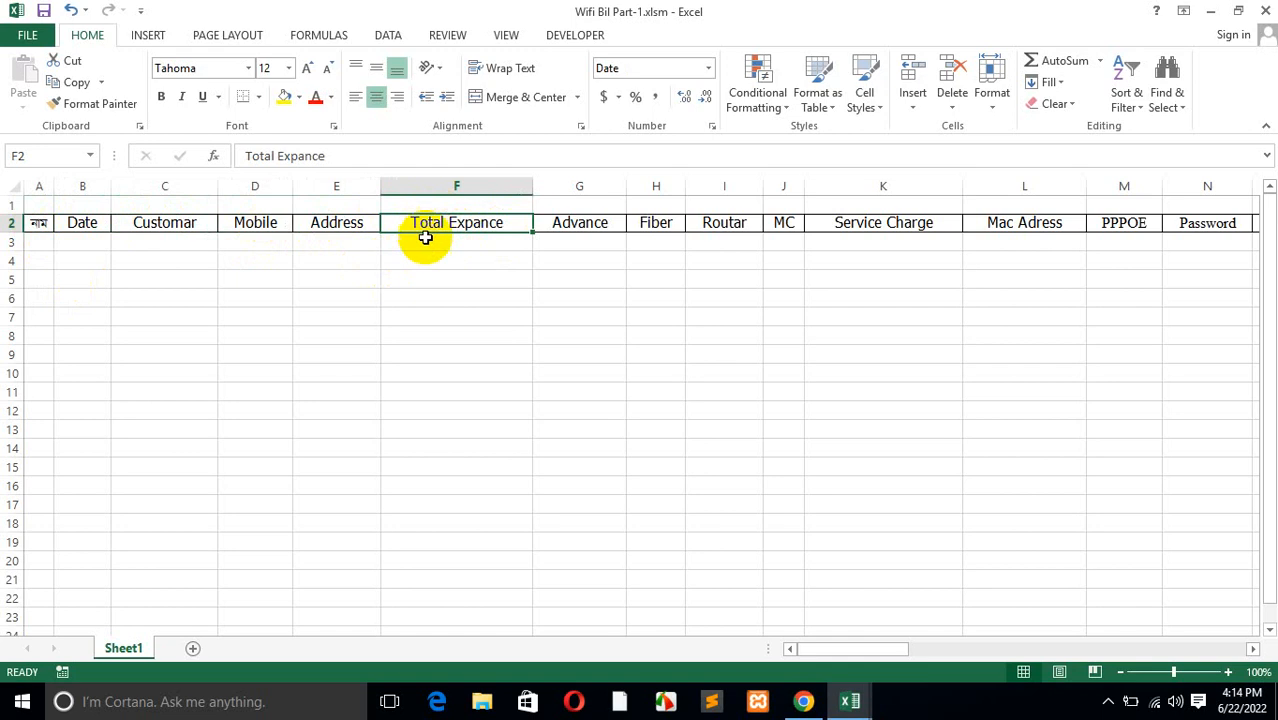
{"action": "left_click_drag", "start_coordinate": [428, 243], "coordinate": [455, 562]}
{"action": "left_click", "coordinate": [464, 484]}
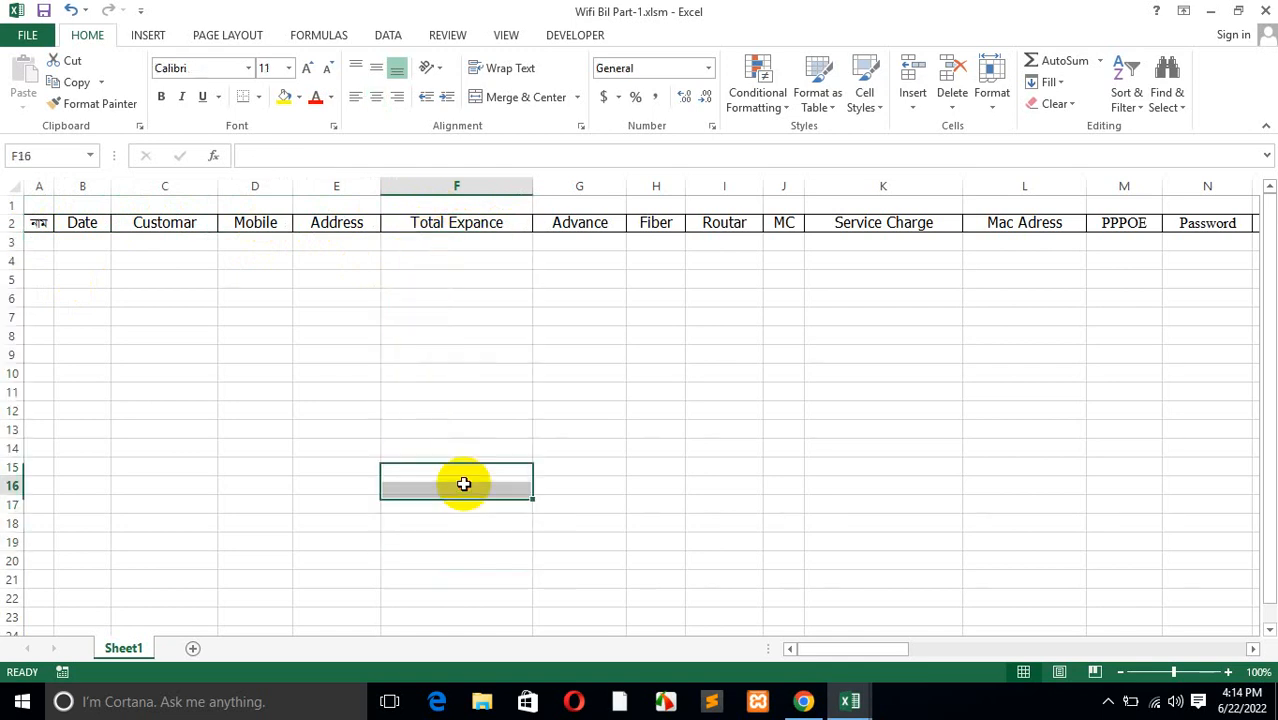
{"action": "left_click", "coordinate": [571, 222]}
{"action": "left_click_drag", "start_coordinate": [579, 242], "coordinate": [588, 505]}
{"action": "left_click", "coordinate": [590, 484]}
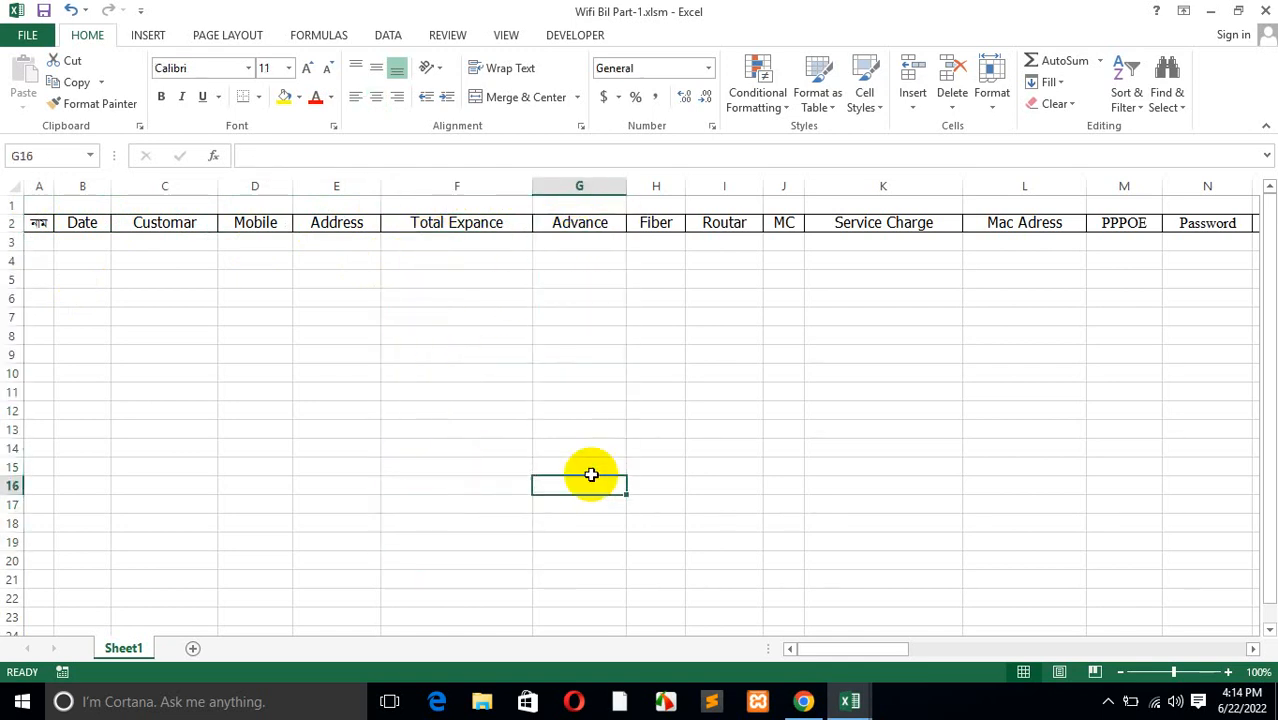
{"action": "left_click_drag", "start_coordinate": [585, 243], "coordinate": [587, 488]}
{"action": "left_click", "coordinate": [583, 241]}
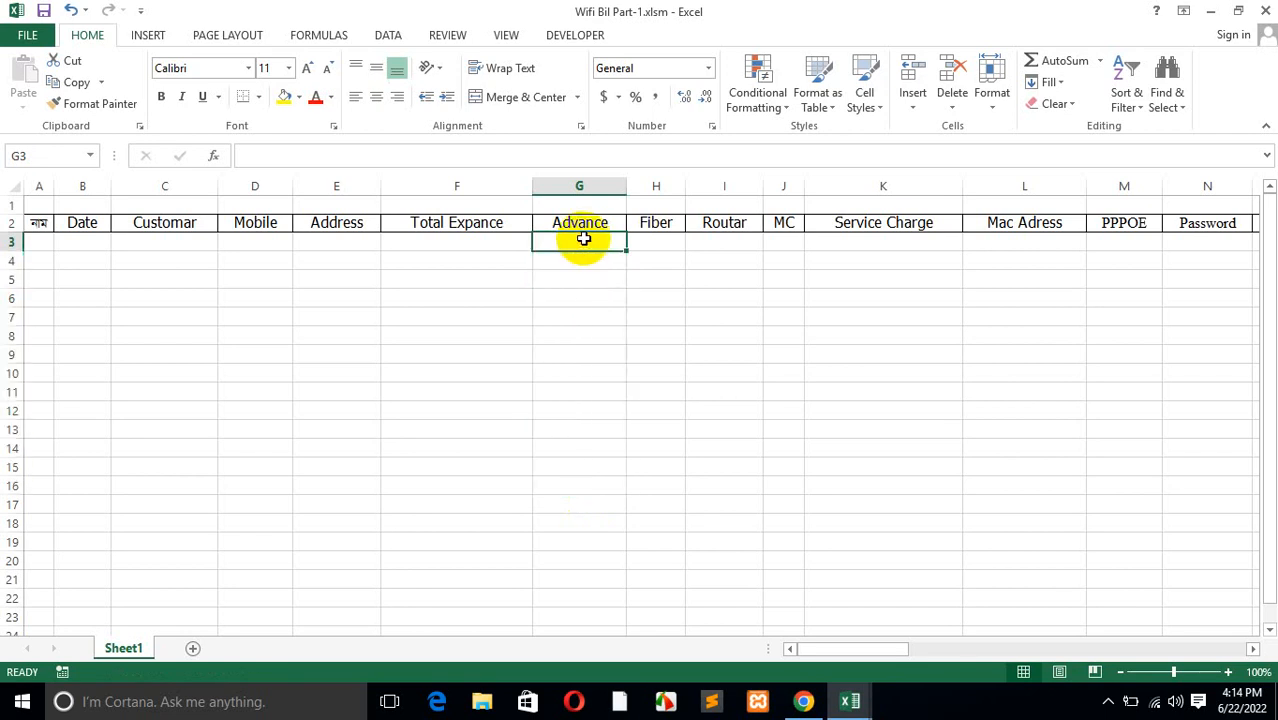
{"action": "left_click_drag", "start_coordinate": [583, 240], "coordinate": [562, 593]}
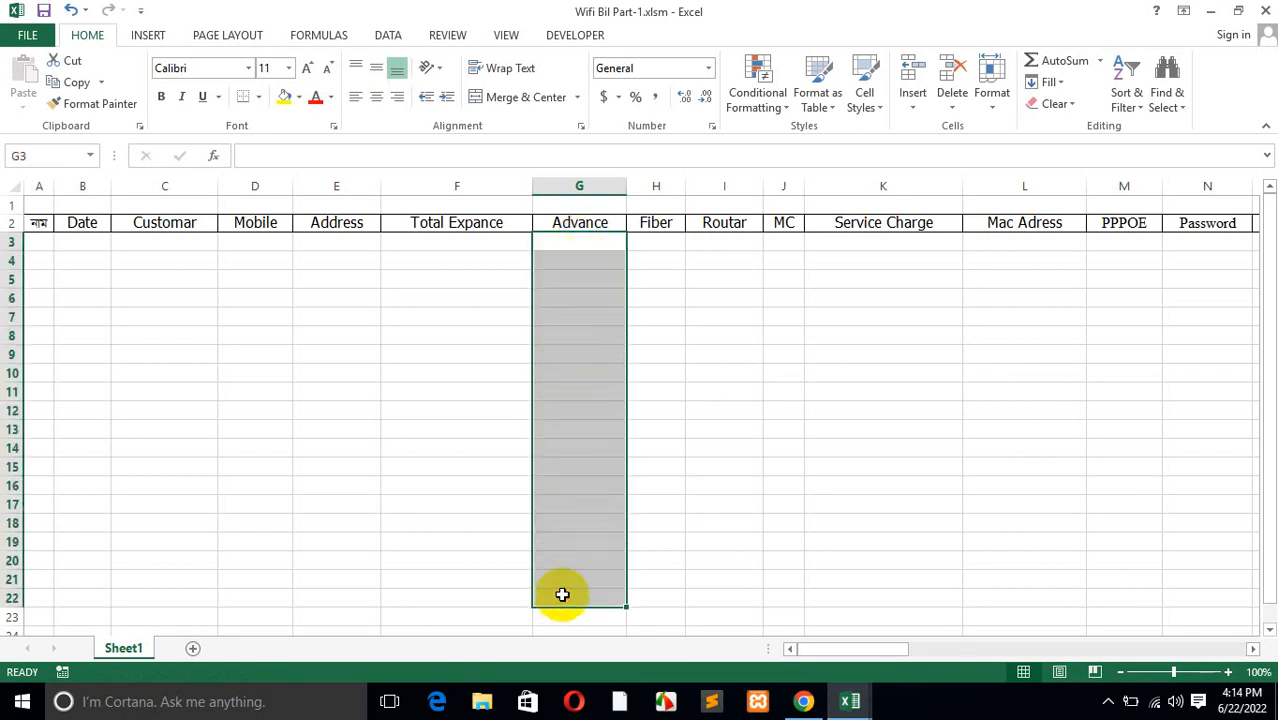
{"action": "left_click", "coordinate": [562, 595]}
{"action": "left_click_drag", "start_coordinate": [579, 240], "coordinate": [576, 542]}
{"action": "left_click", "coordinate": [576, 542]}
Step: Examine the Fiber and Routar columns, covering the empty entry cells below each header
{"action": "left_click_drag", "start_coordinate": [659, 241], "coordinate": [660, 560]}
{"action": "left_click", "coordinate": [659, 525]}
{"action": "left_click", "coordinate": [655, 240]}
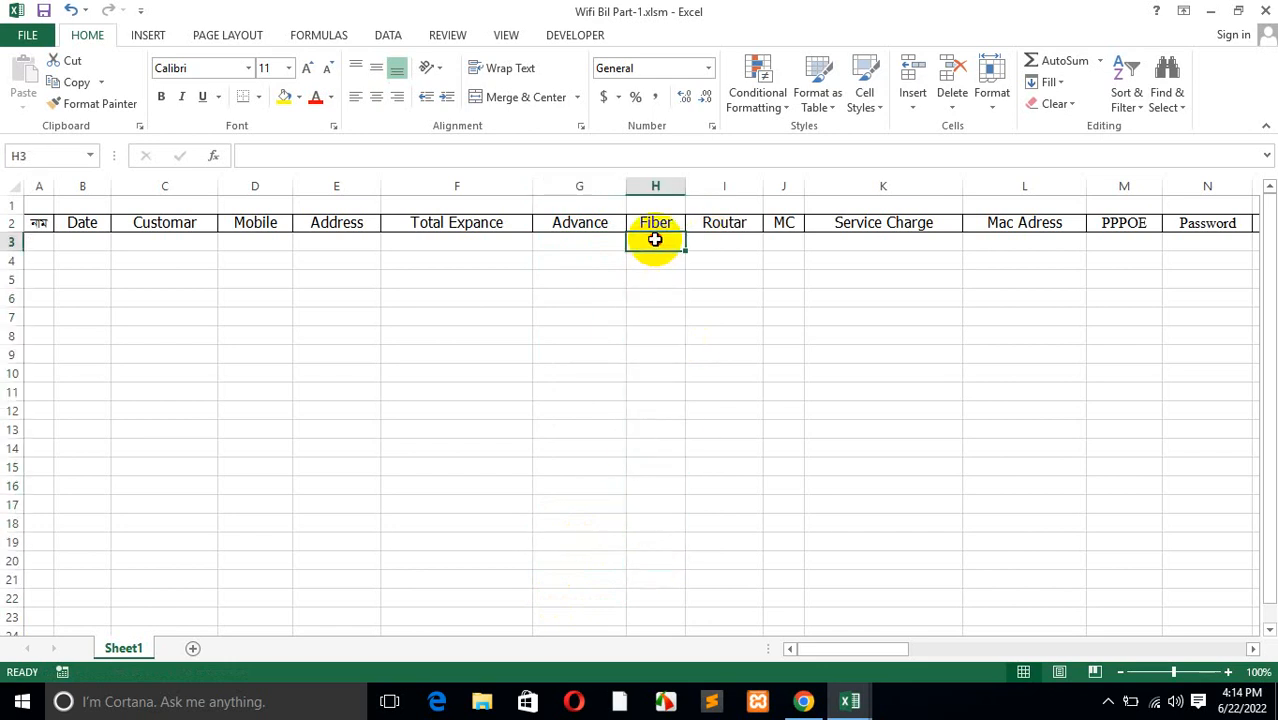
{"action": "left_click_drag", "start_coordinate": [655, 240], "coordinate": [639, 575]}
{"action": "left_click", "coordinate": [639, 577]}
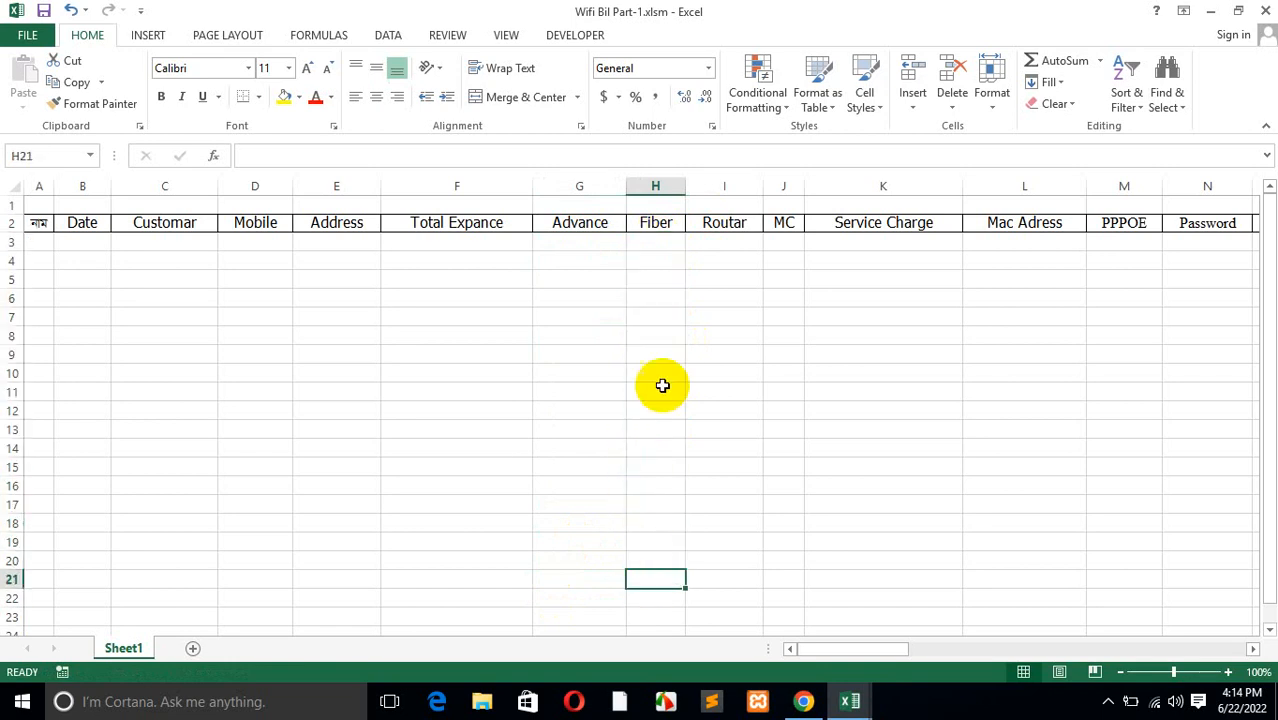
{"action": "left_click_drag", "start_coordinate": [654, 242], "coordinate": [635, 554]}
{"action": "left_click", "coordinate": [636, 558]}
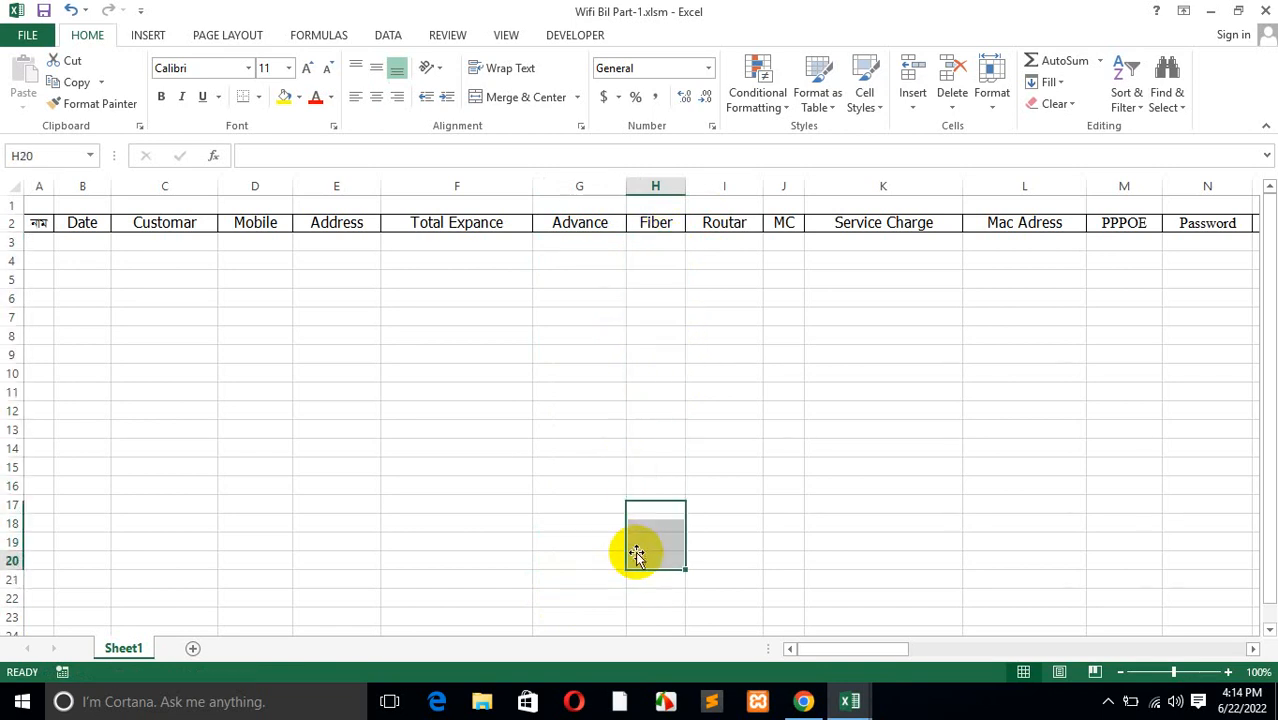
{"action": "left_click", "coordinate": [738, 222]}
{"action": "left_click", "coordinate": [725, 243]}
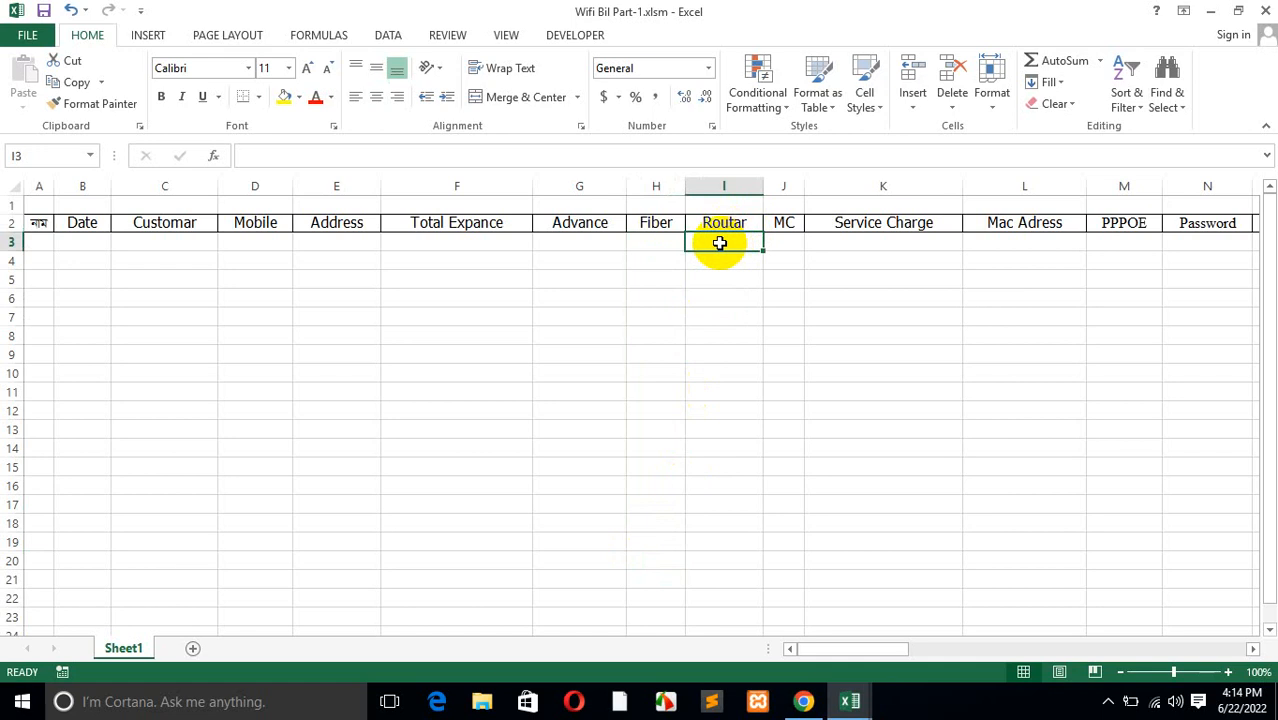
{"action": "left_click_drag", "start_coordinate": [719, 243], "coordinate": [713, 606]}
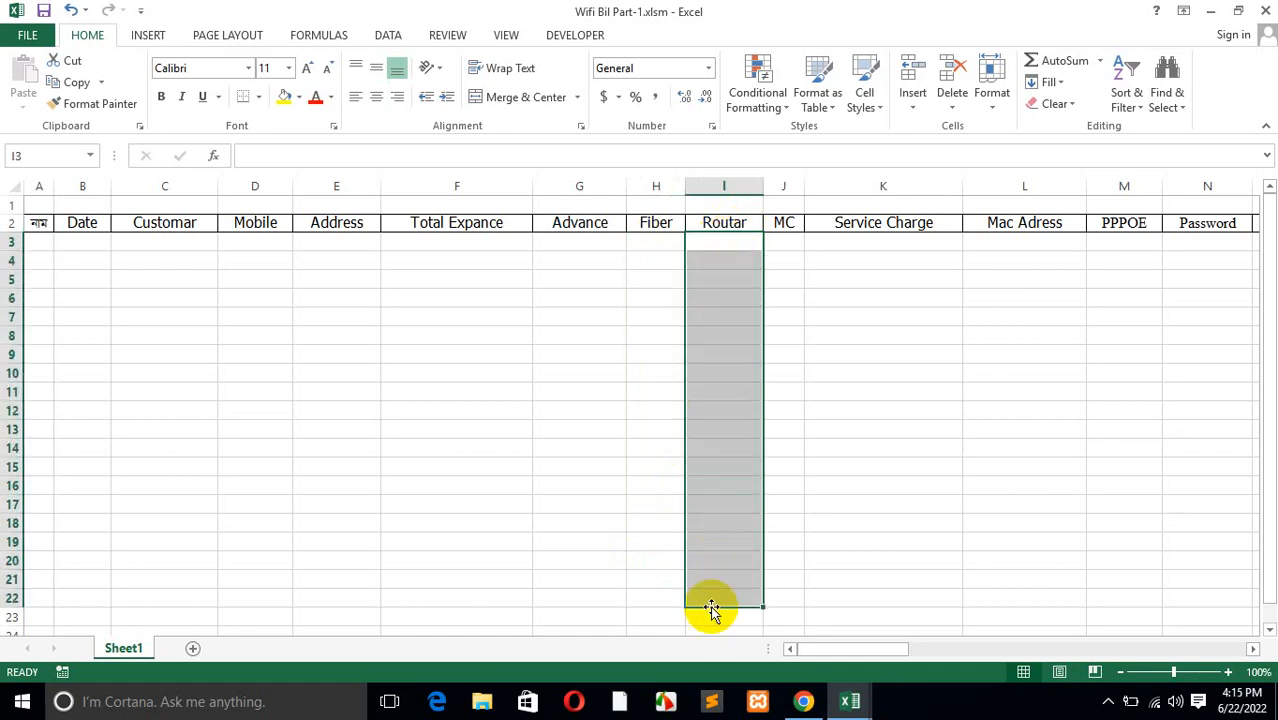
{"action": "left_click", "coordinate": [718, 598]}
{"action": "left_click_drag", "start_coordinate": [729, 243], "coordinate": [730, 526]}
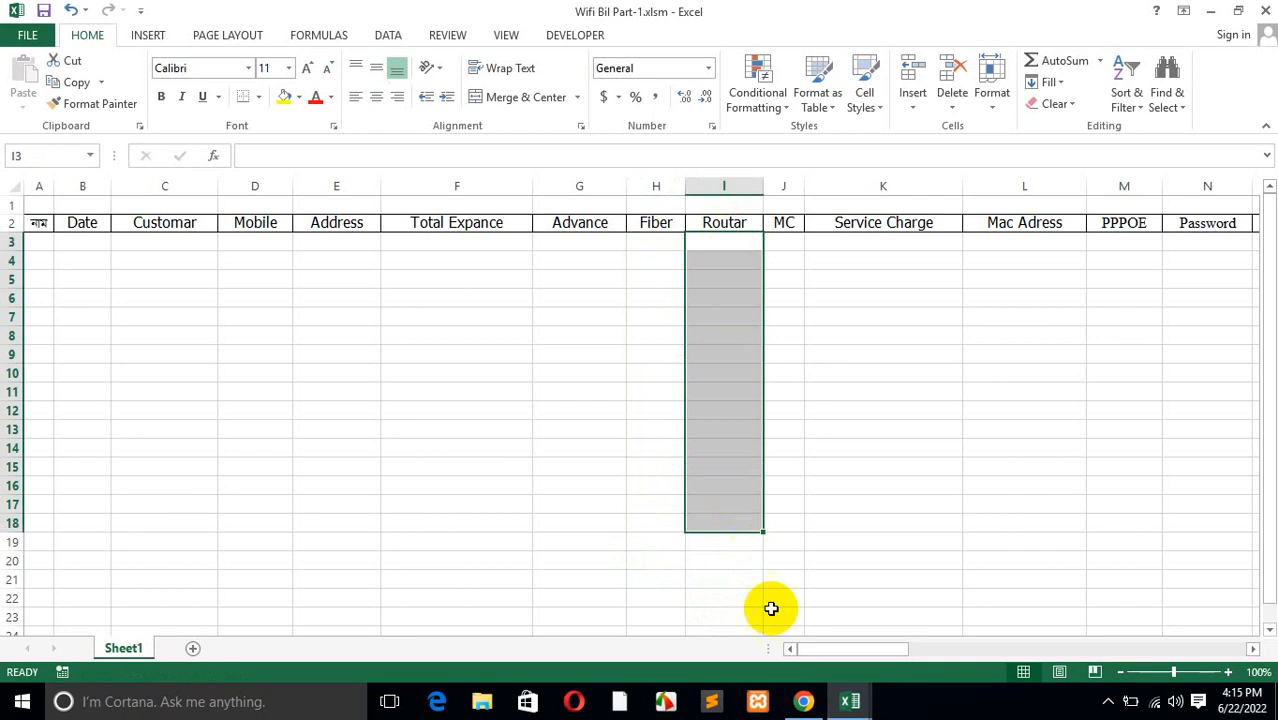
Step: Examine the MC column and the empty entry cells below its header
{"action": "left_click_drag", "start_coordinate": [805, 651], "coordinate": [858, 648]}
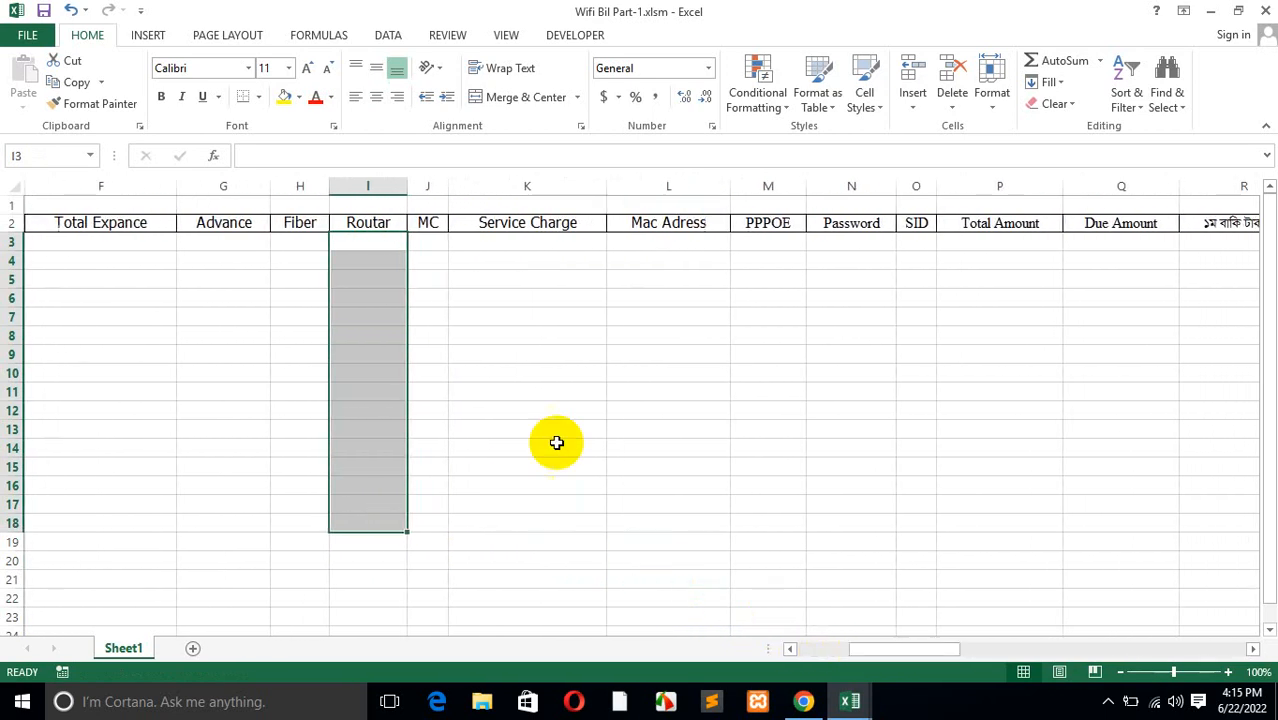
{"action": "left_click", "coordinate": [432, 240]}
{"action": "left_click_drag", "start_coordinate": [430, 240], "coordinate": [417, 516]}
{"action": "left_click", "coordinate": [428, 388]}
{"action": "left_click", "coordinate": [427, 244]}
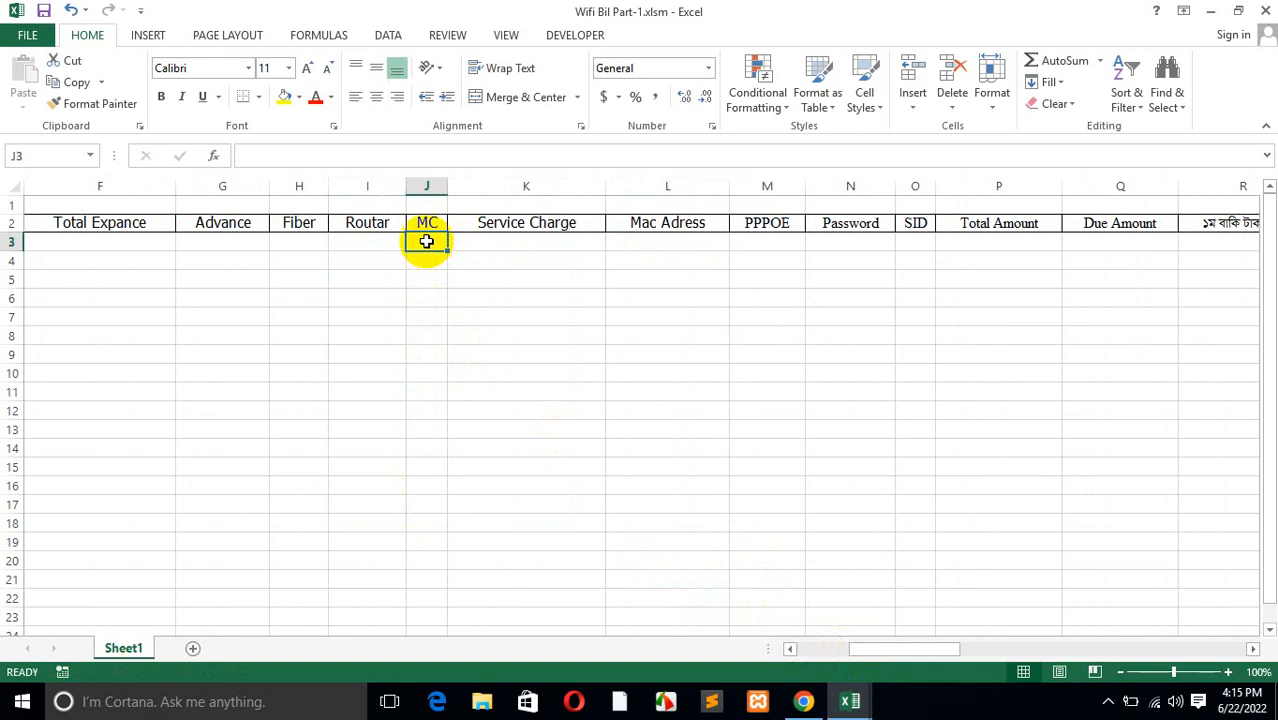
{"action": "left_click_drag", "start_coordinate": [431, 255], "coordinate": [414, 606]}
{"action": "left_click", "coordinate": [419, 597]}
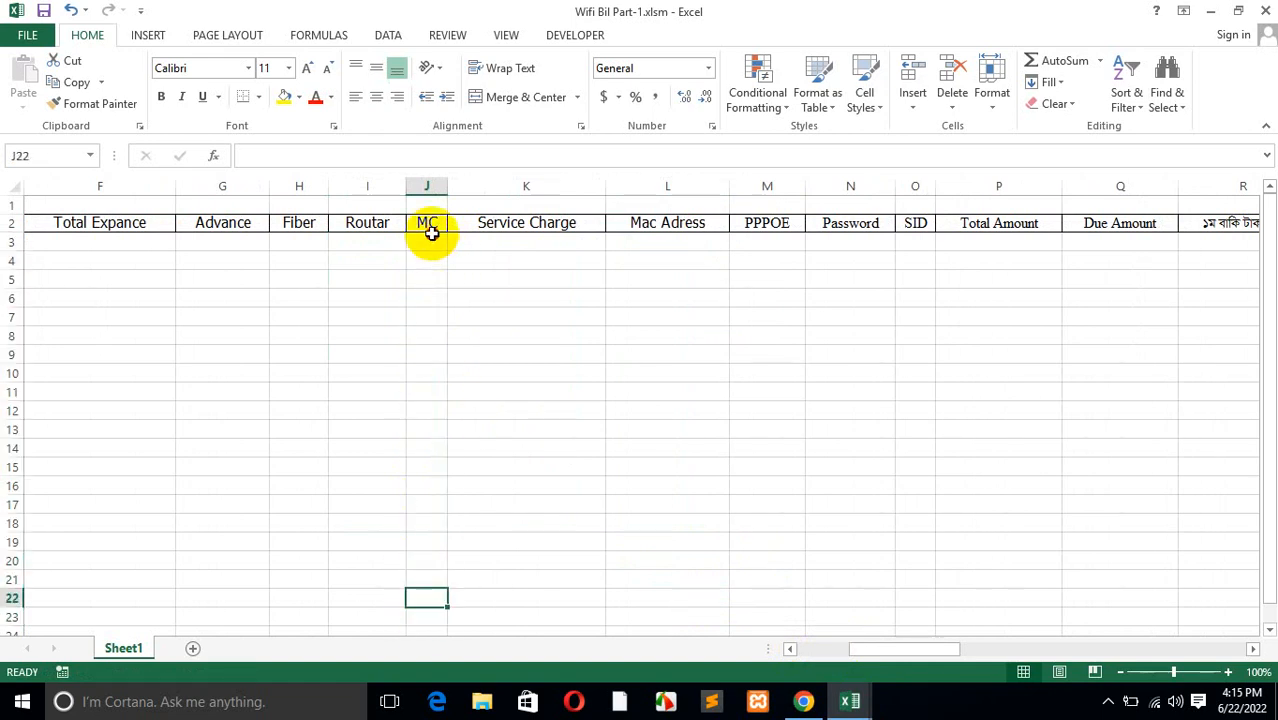
{"action": "left_click_drag", "start_coordinate": [431, 237], "coordinate": [451, 496]}
{"action": "left_click", "coordinate": [451, 496]}
Step: Examine the Service Charge and Mac Adress columns with the empty entry cells below their headers
{"action": "left_click", "coordinate": [526, 242]}
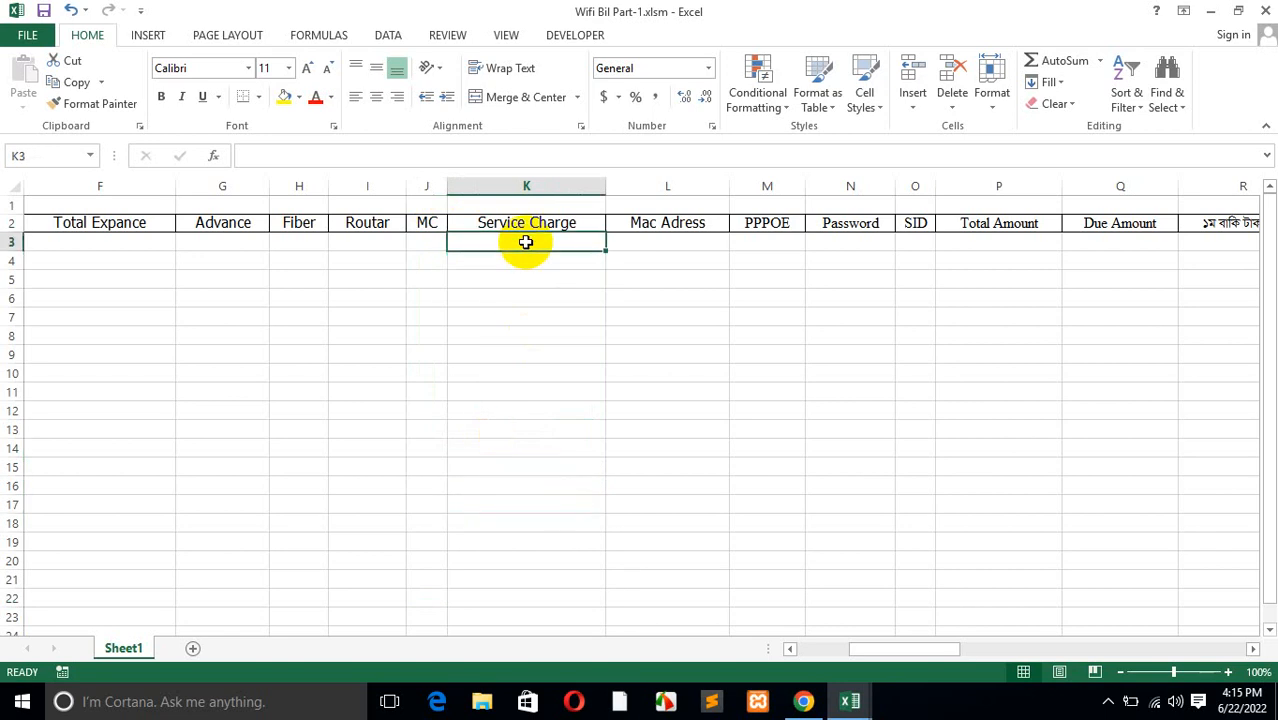
{"action": "left_click_drag", "start_coordinate": [523, 243], "coordinate": [491, 511]}
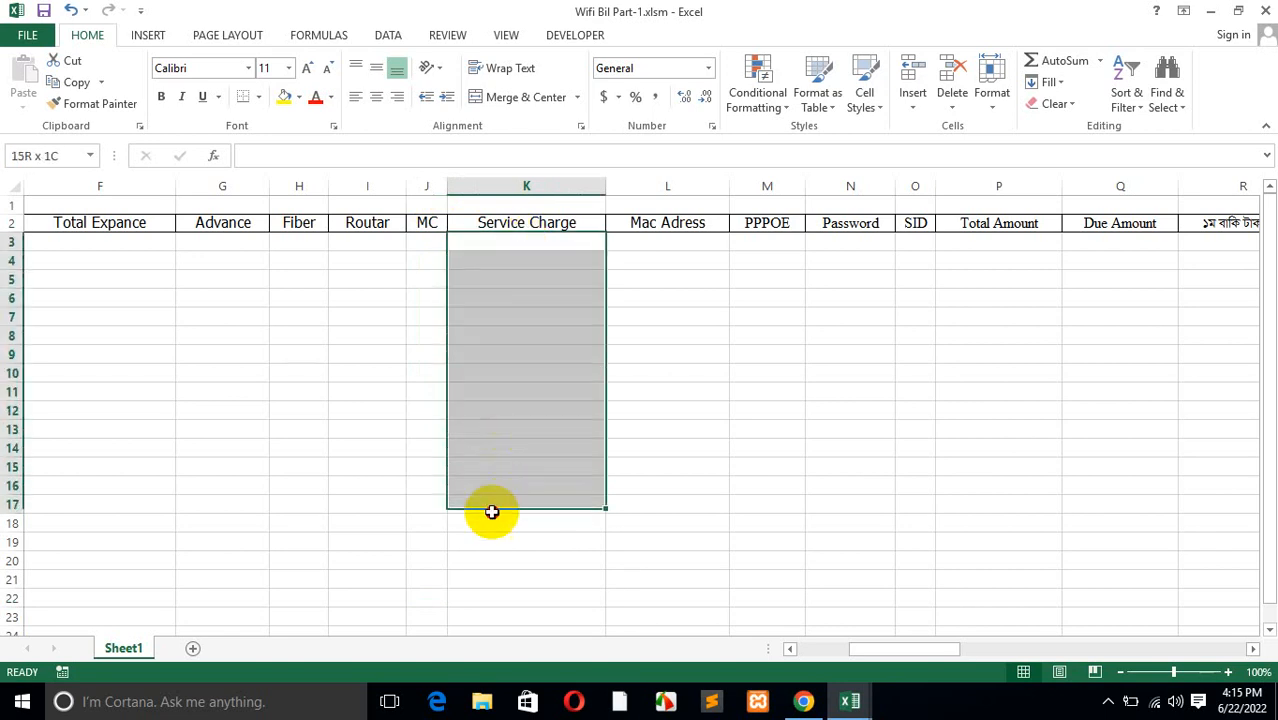
{"action": "left_click", "coordinate": [502, 497]}
{"action": "left_click", "coordinate": [668, 243]}
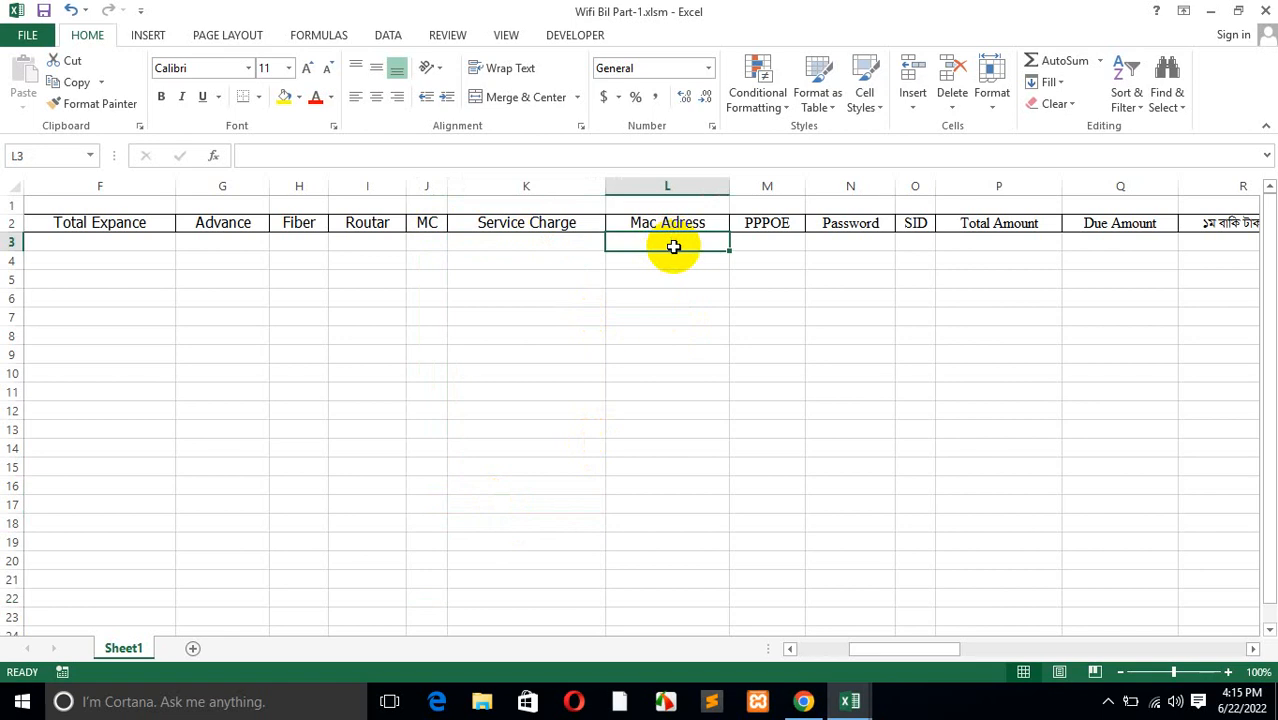
{"action": "left_click_drag", "start_coordinate": [673, 241], "coordinate": [662, 574]}
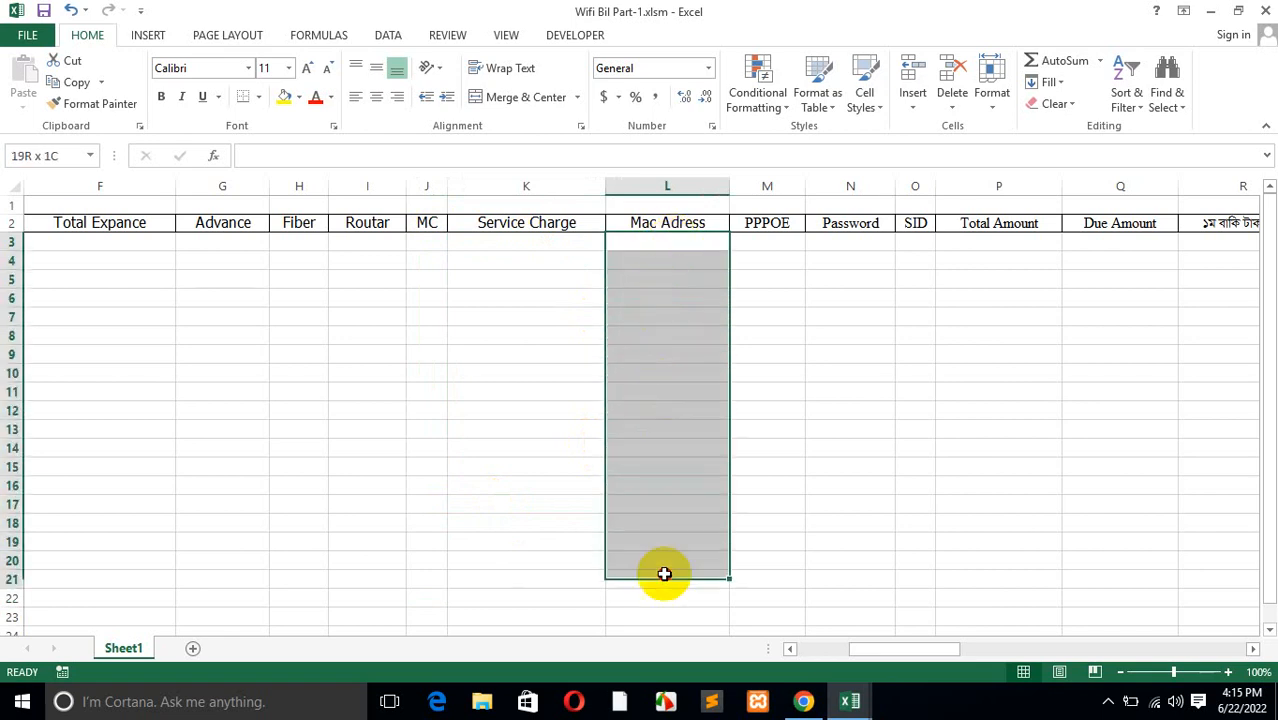
{"action": "left_click", "coordinate": [662, 543]}
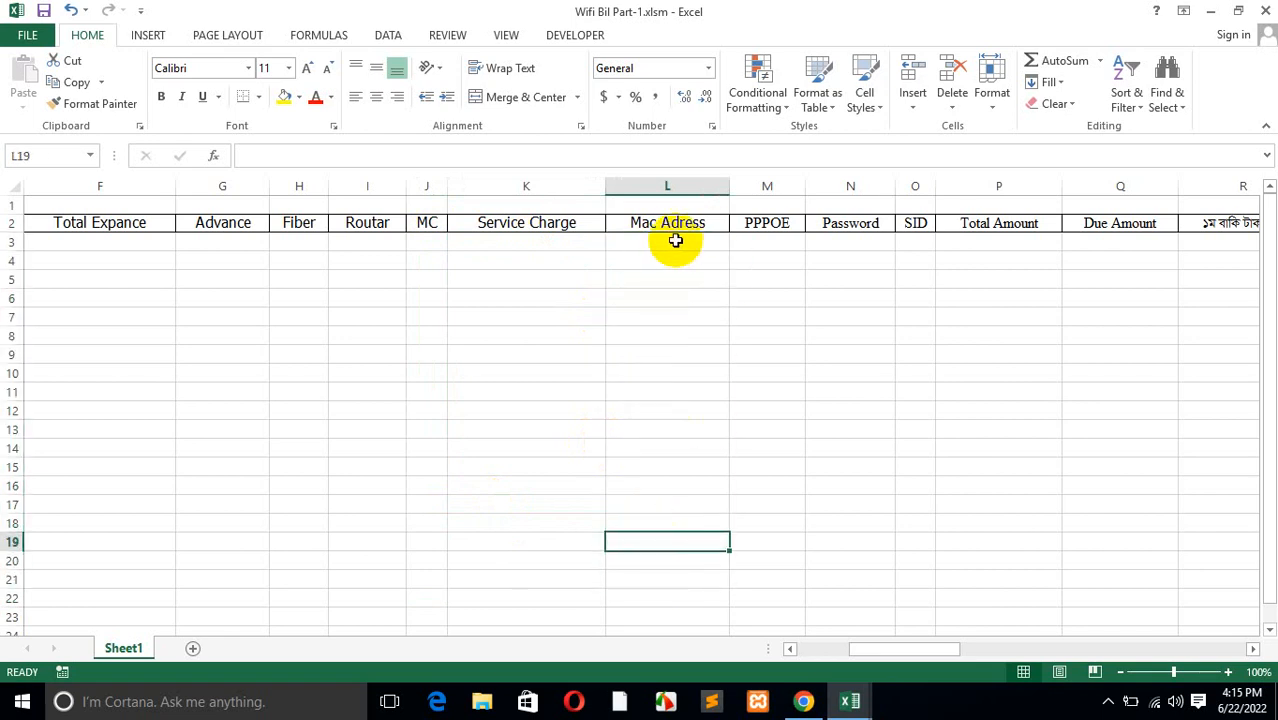
{"action": "left_click_drag", "start_coordinate": [675, 241], "coordinate": [645, 551]}
{"action": "left_click", "coordinate": [645, 551]}
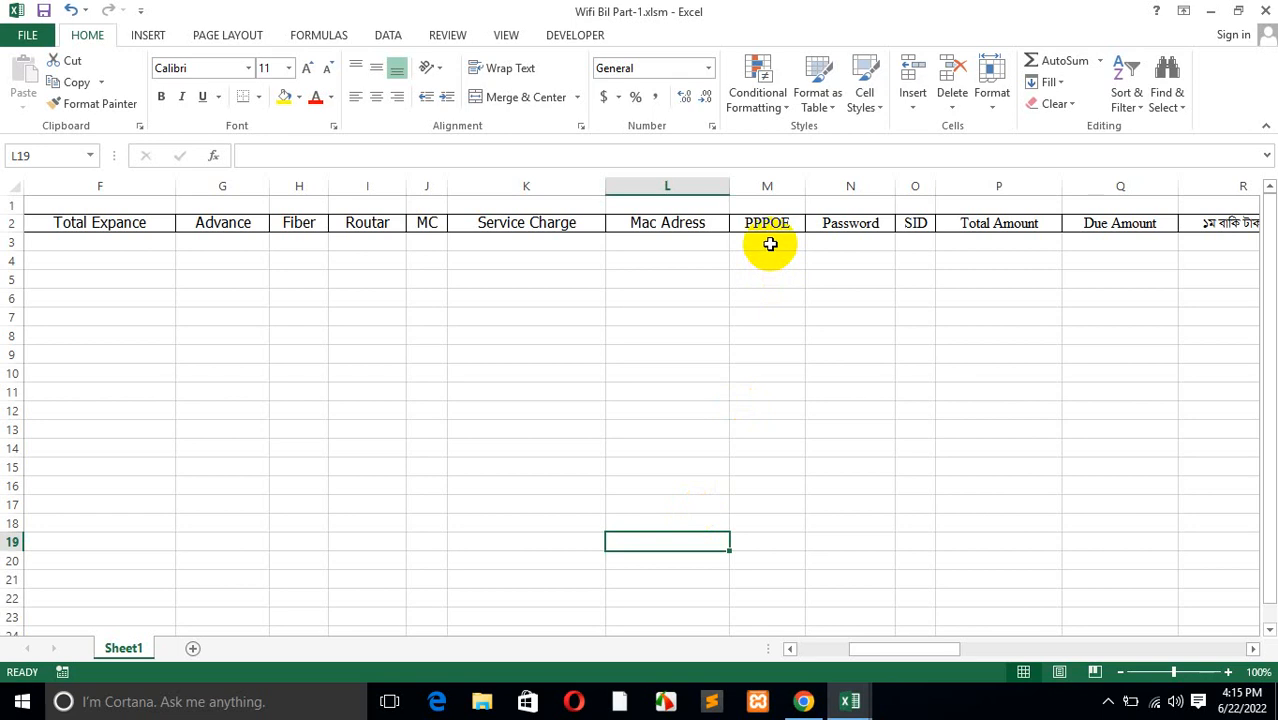
Step: Examine the PPPOE and Password columns with their empty entry cells, and bring the headers further along row 2 into view
{"action": "left_click", "coordinate": [770, 244]}
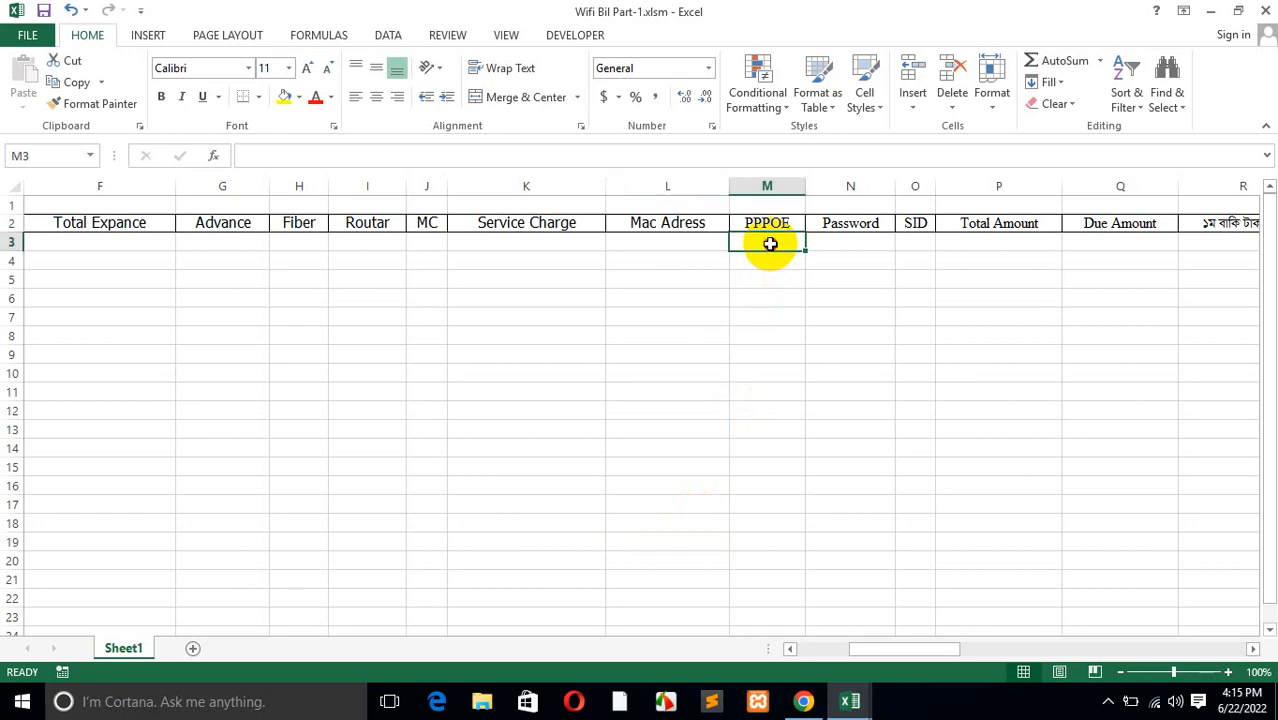
{"action": "left_click_drag", "start_coordinate": [770, 244], "coordinate": [765, 486]}
{"action": "left_click", "coordinate": [766, 486]}
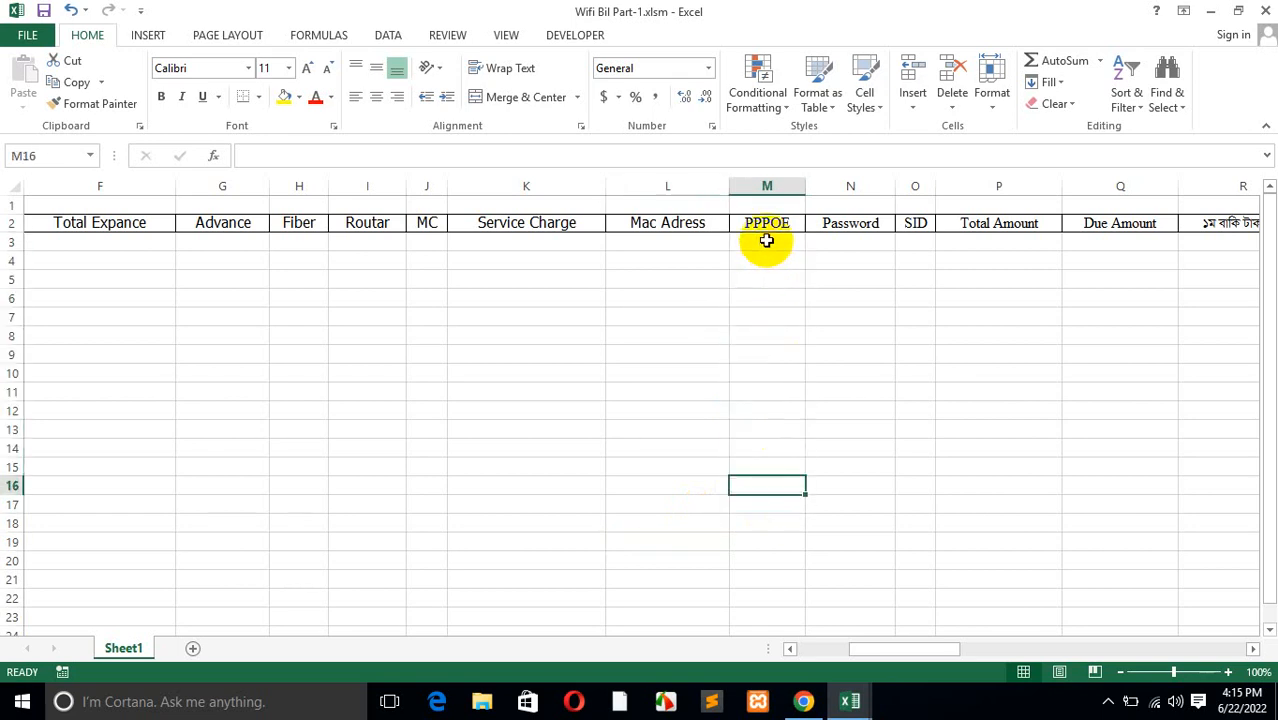
{"action": "left_click_drag", "start_coordinate": [766, 240], "coordinate": [762, 571]}
{"action": "left_click", "coordinate": [770, 318]}
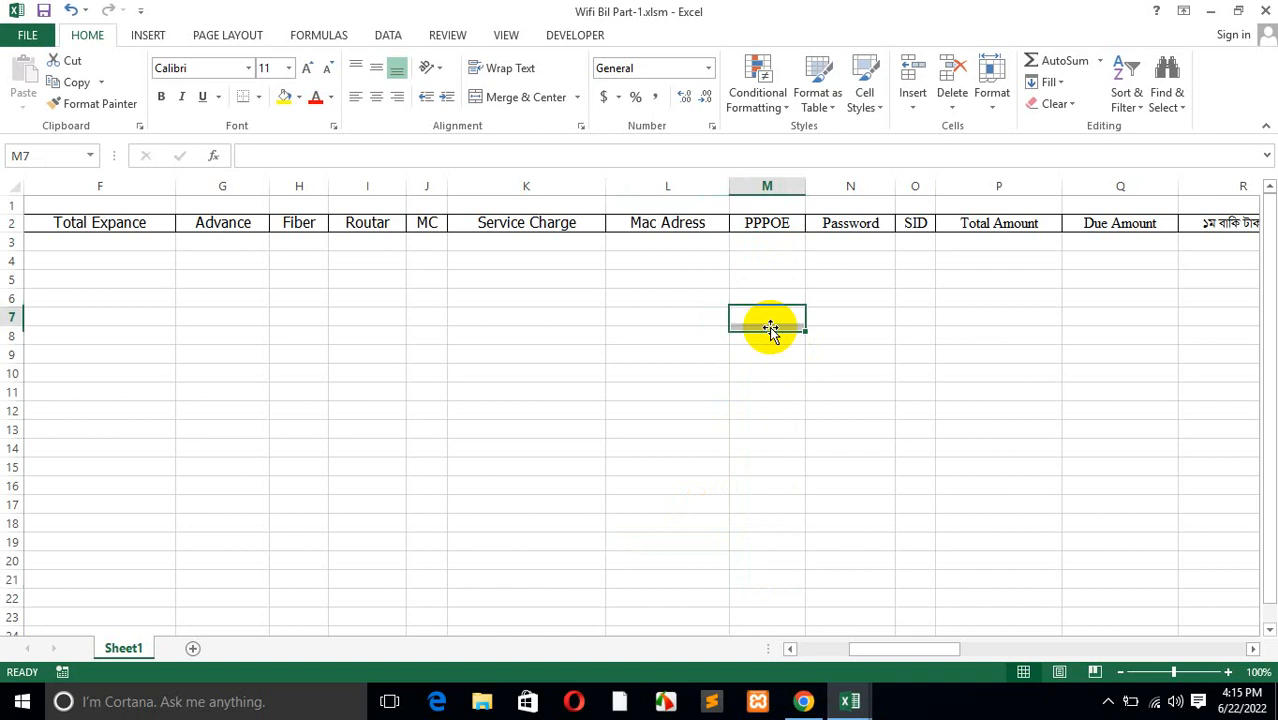
{"action": "left_click", "coordinate": [868, 242]}
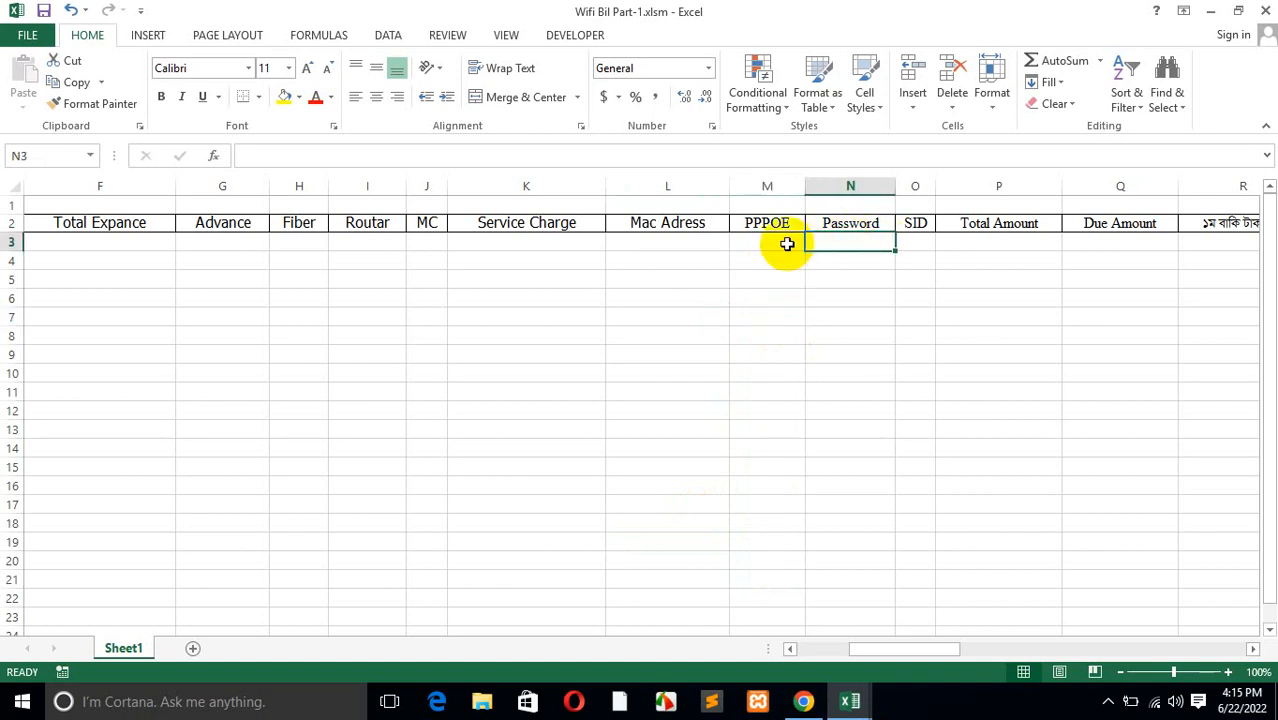
{"action": "left_click_drag", "start_coordinate": [844, 244], "coordinate": [844, 557]}
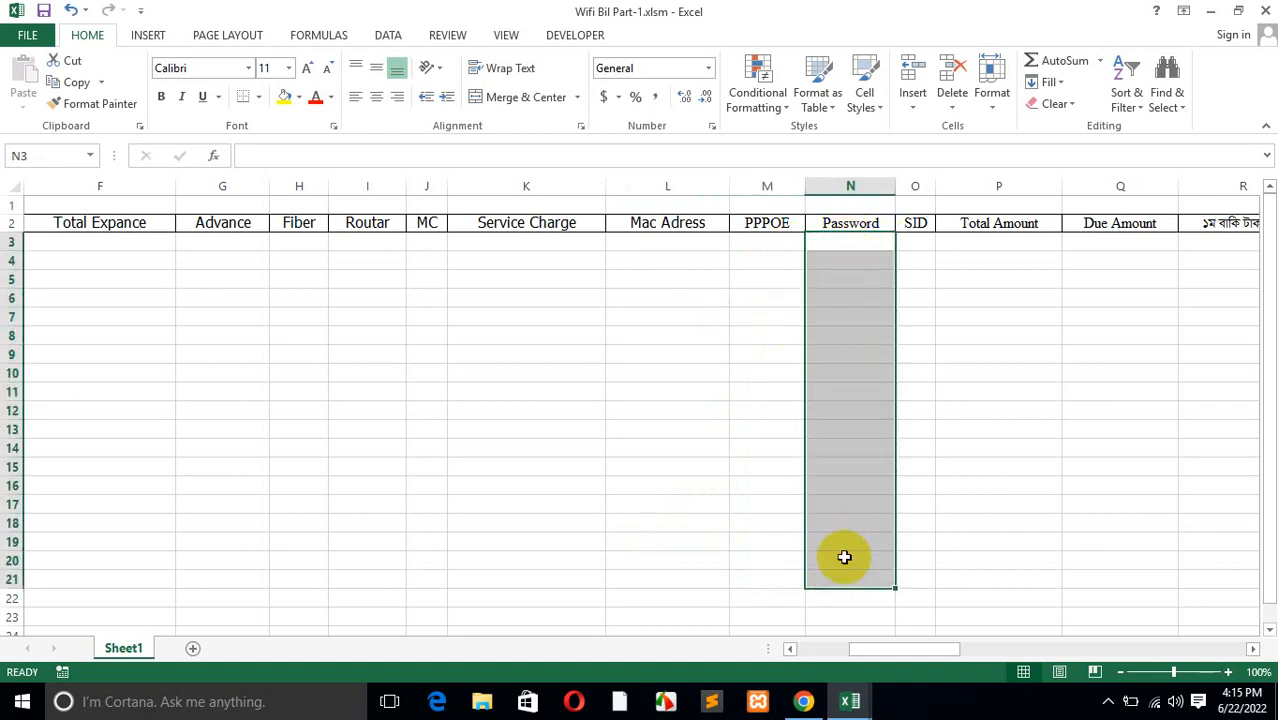
{"action": "left_click", "coordinate": [850, 504]}
{"action": "left_click_drag", "start_coordinate": [927, 650], "coordinate": [956, 650]}
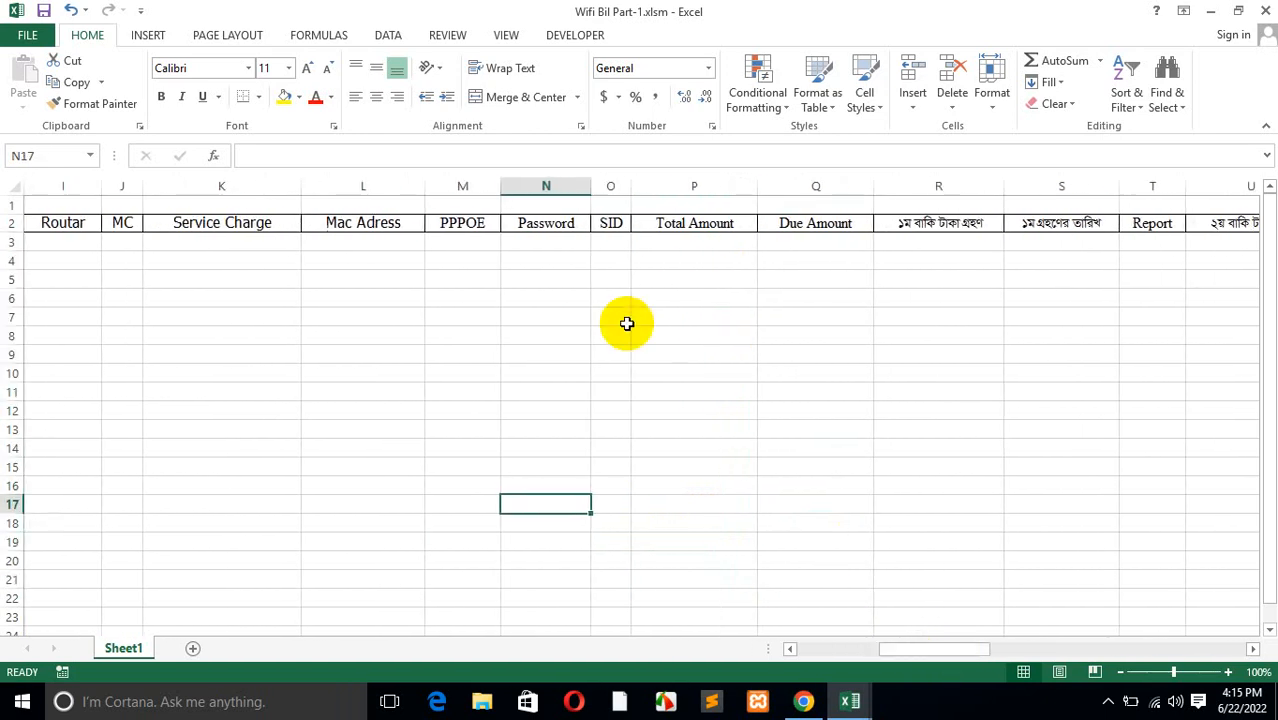
Step: Examine the SID and Total Amount columns with the empty entry cells below their headers
{"action": "left_click", "coordinate": [610, 242]}
{"action": "left_click_drag", "start_coordinate": [612, 242], "coordinate": [606, 540]}
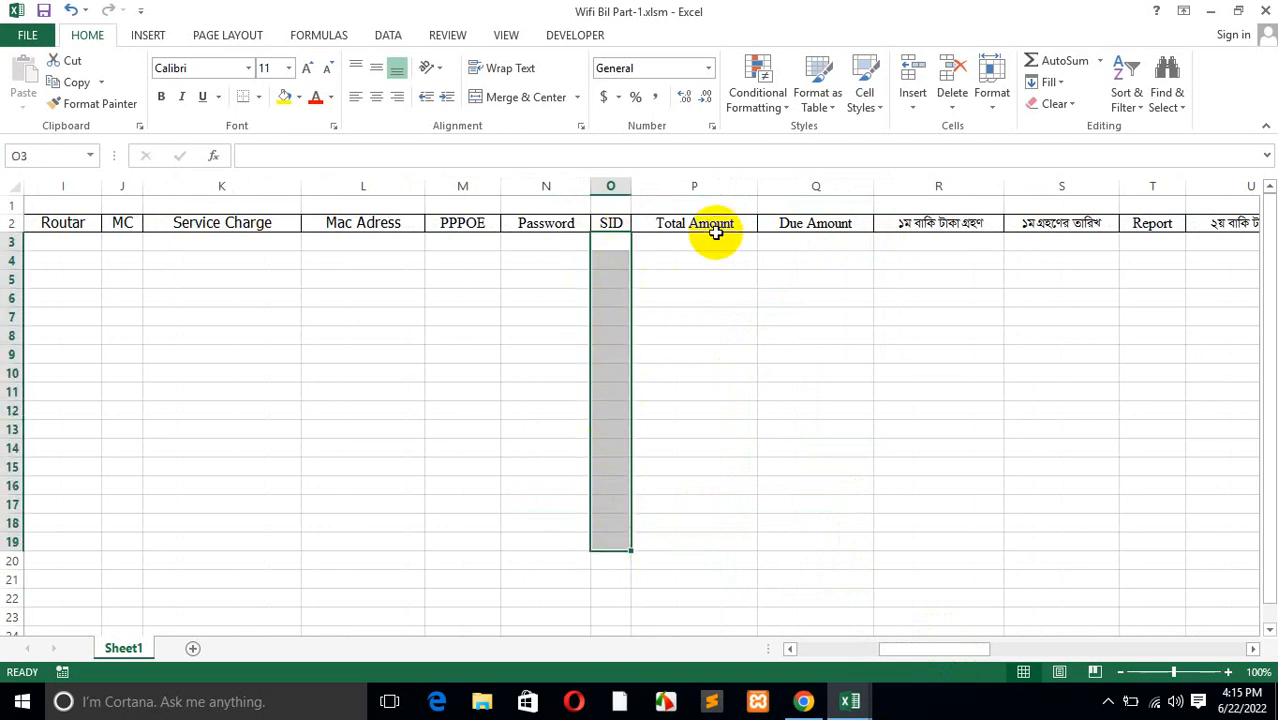
{"action": "left_click", "coordinate": [1252, 649]}
{"action": "left_click", "coordinate": [1252, 649]}
{"action": "left_click", "coordinate": [581, 238]}
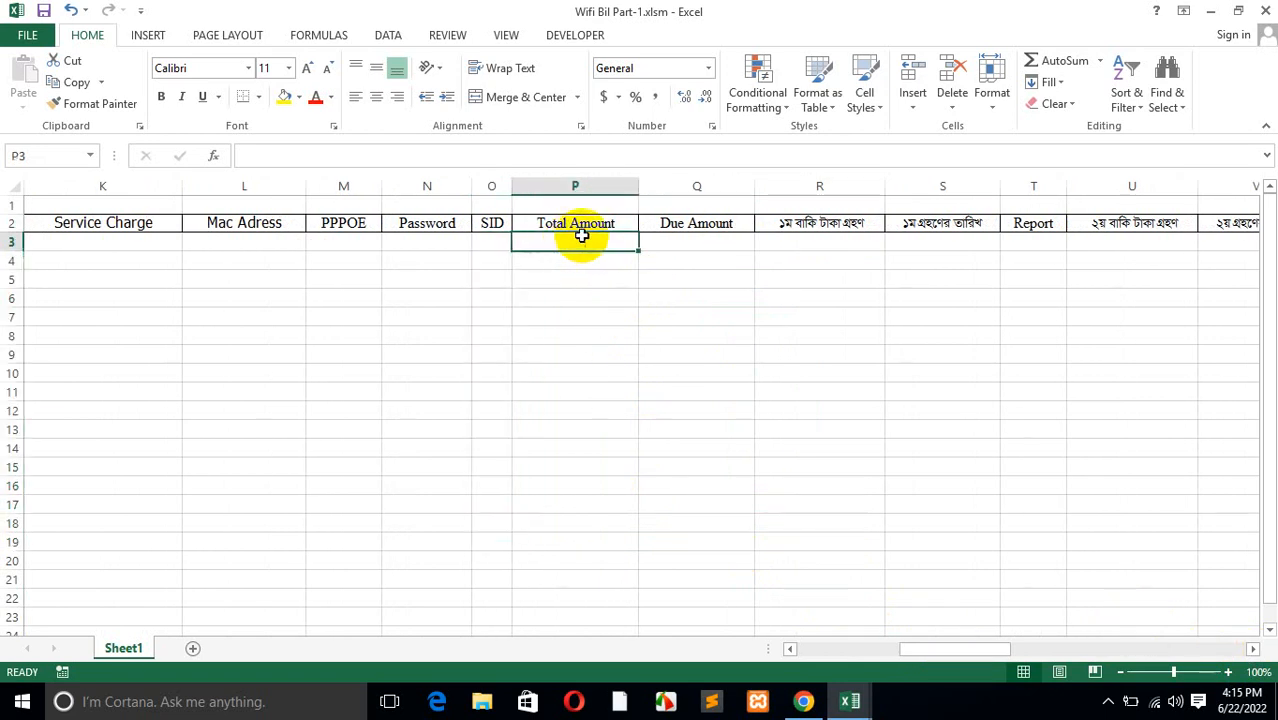
{"action": "left_click_drag", "start_coordinate": [570, 243], "coordinate": [544, 548]}
{"action": "left_click", "coordinate": [552, 537]}
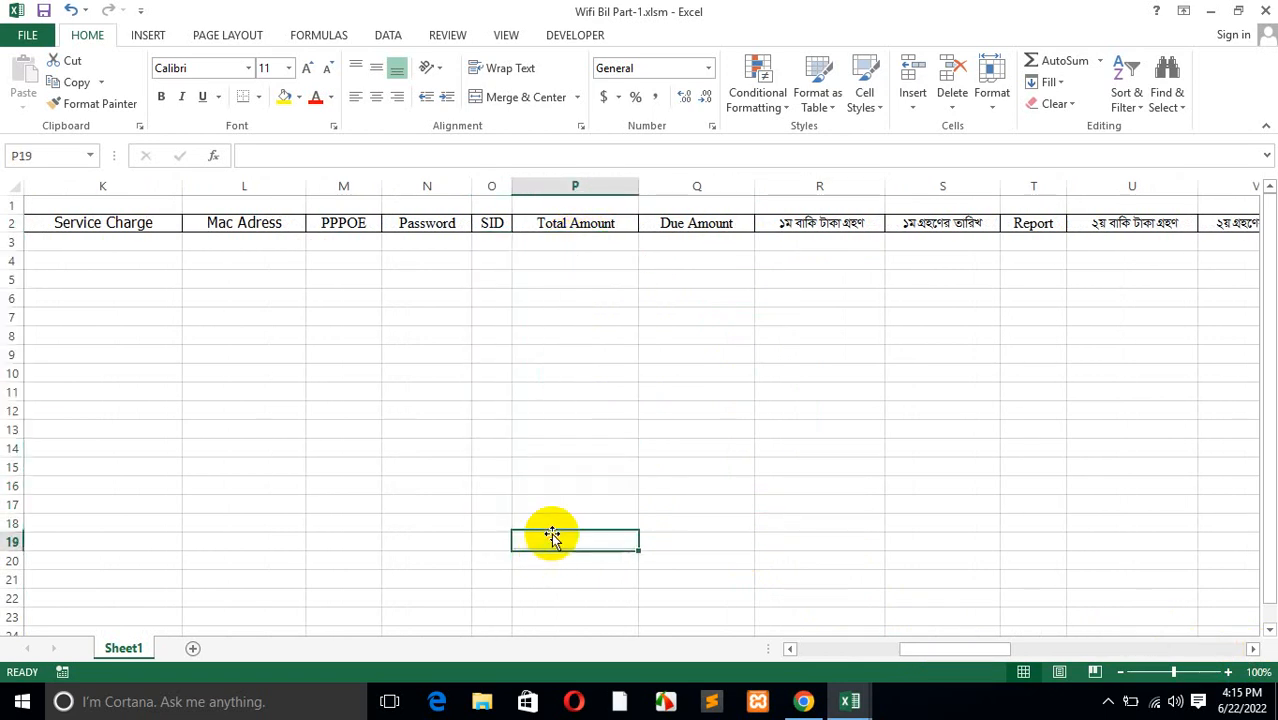
{"action": "left_click_drag", "start_coordinate": [594, 234], "coordinate": [568, 505]}
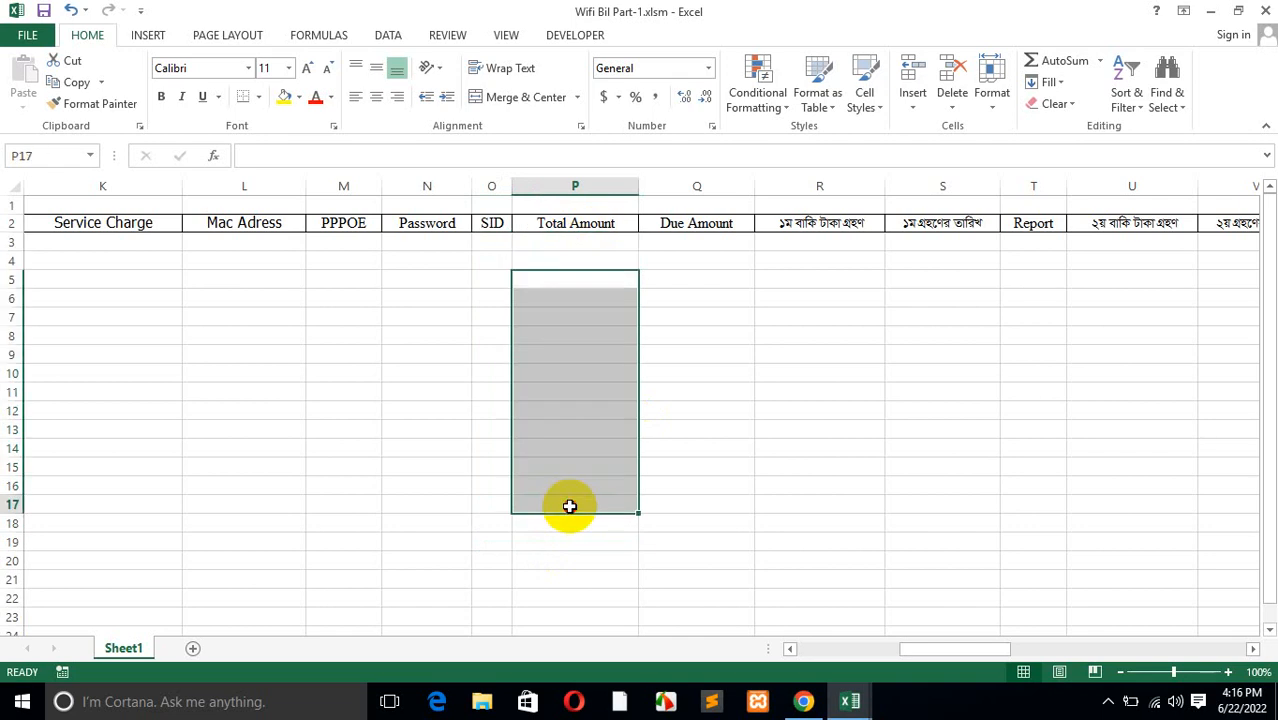
{"action": "left_click", "coordinate": [568, 505]}
Step: Examine the Due Amount column and the empty entry cells below its header
{"action": "left_click", "coordinate": [690, 241]}
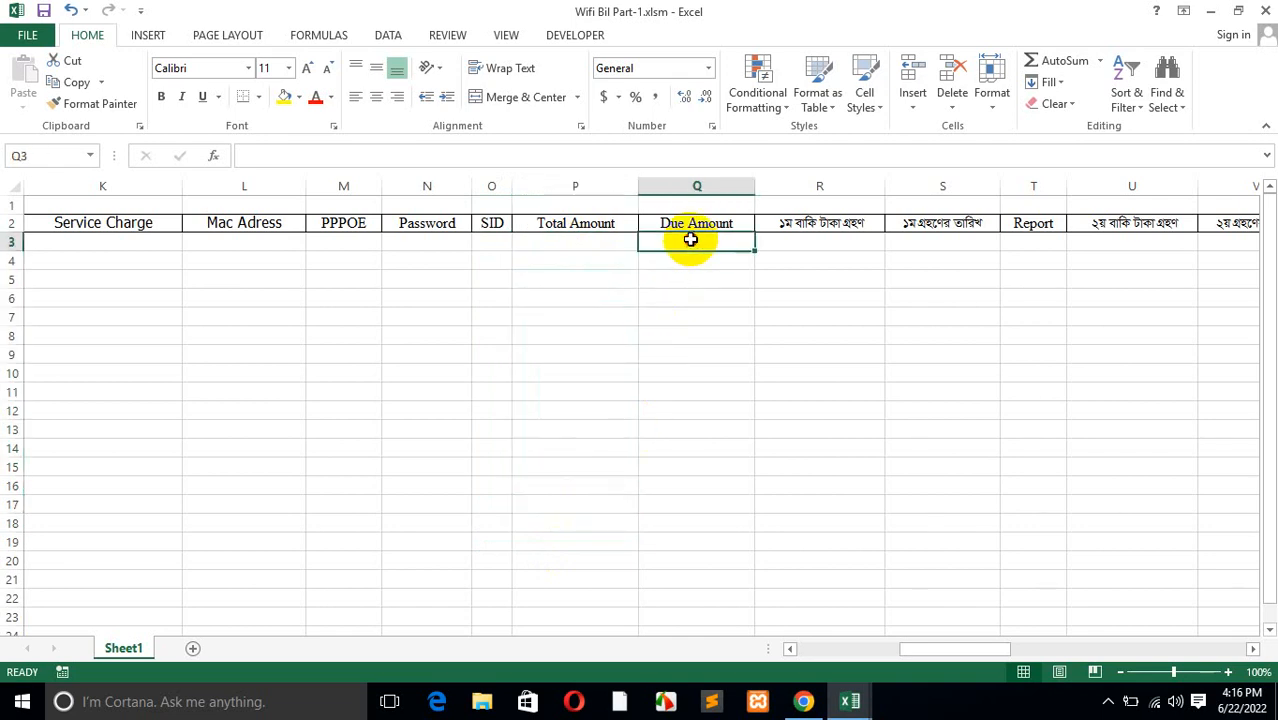
{"action": "left_click_drag", "start_coordinate": [690, 241], "coordinate": [673, 560]}
{"action": "left_click", "coordinate": [673, 560]}
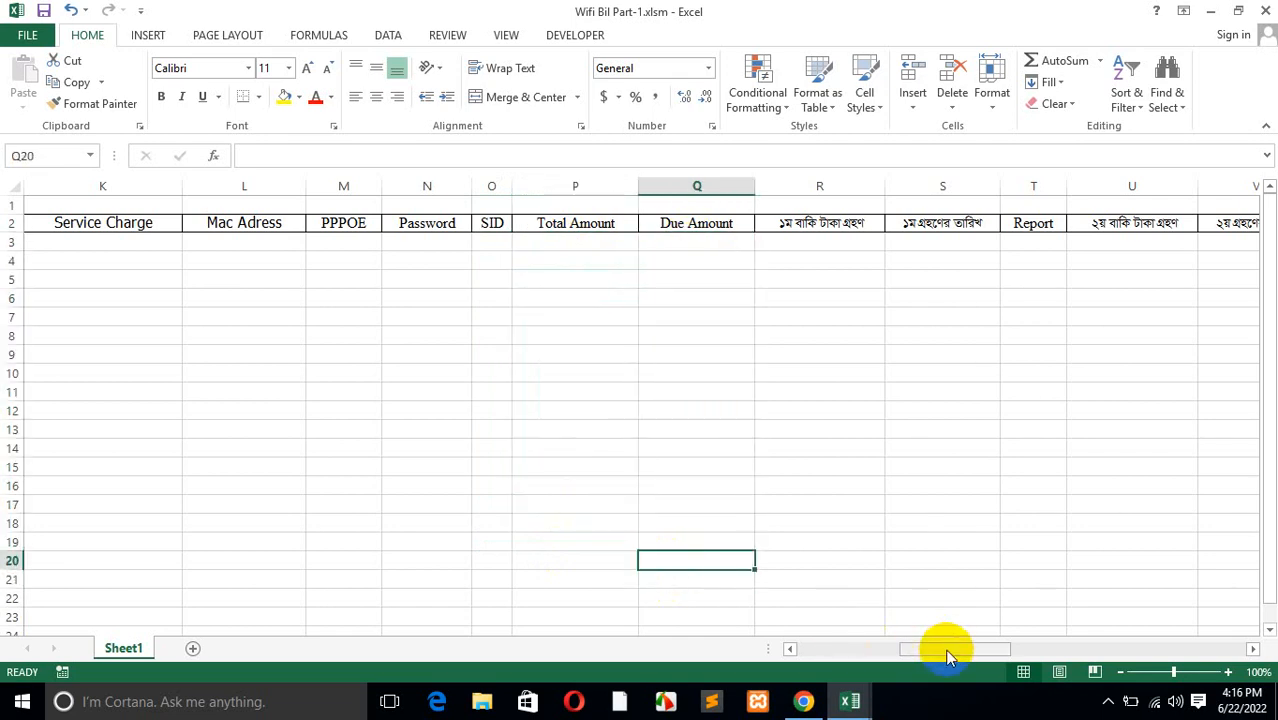
{"action": "left_click_drag", "start_coordinate": [948, 654], "coordinate": [963, 659]}
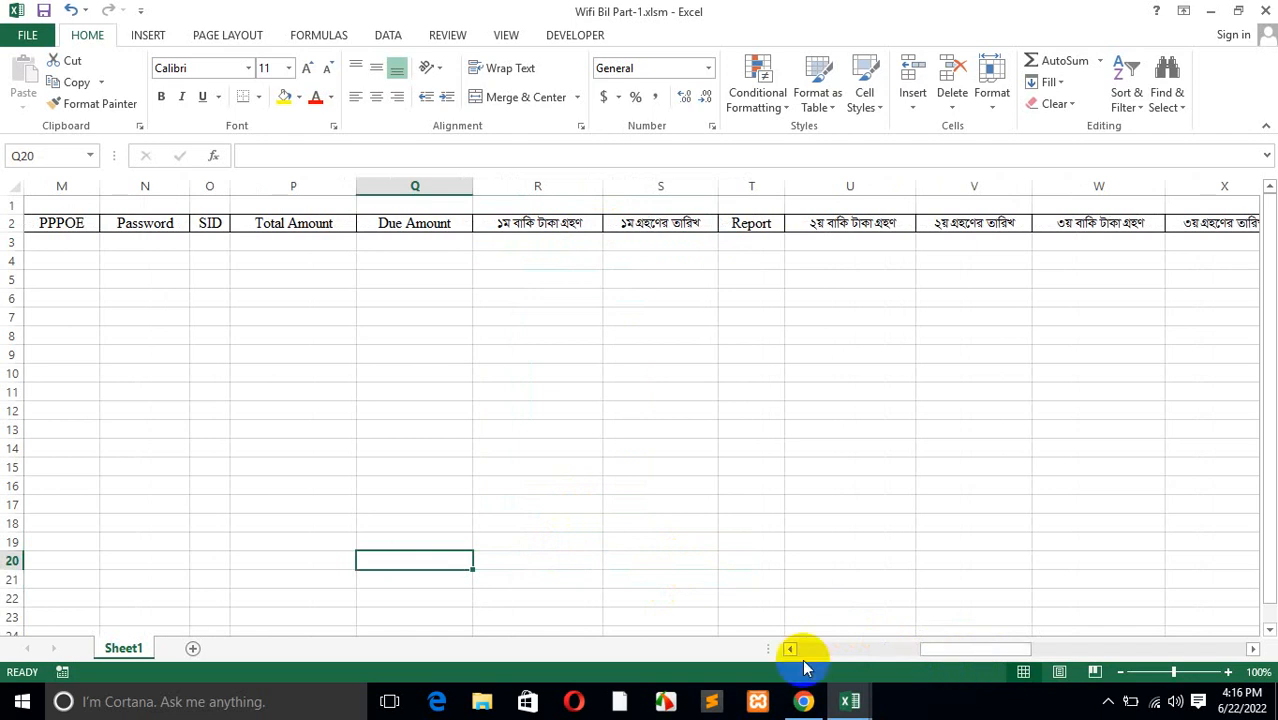
Step: Review the row 2 headers one by one from নাম in column A through Service Charge in column K
{"action": "left_click_drag", "start_coordinate": [1013, 658], "coordinate": [830, 665]}
{"action": "left_click", "coordinate": [29, 222]}
{"action": "left_click", "coordinate": [88, 224]}
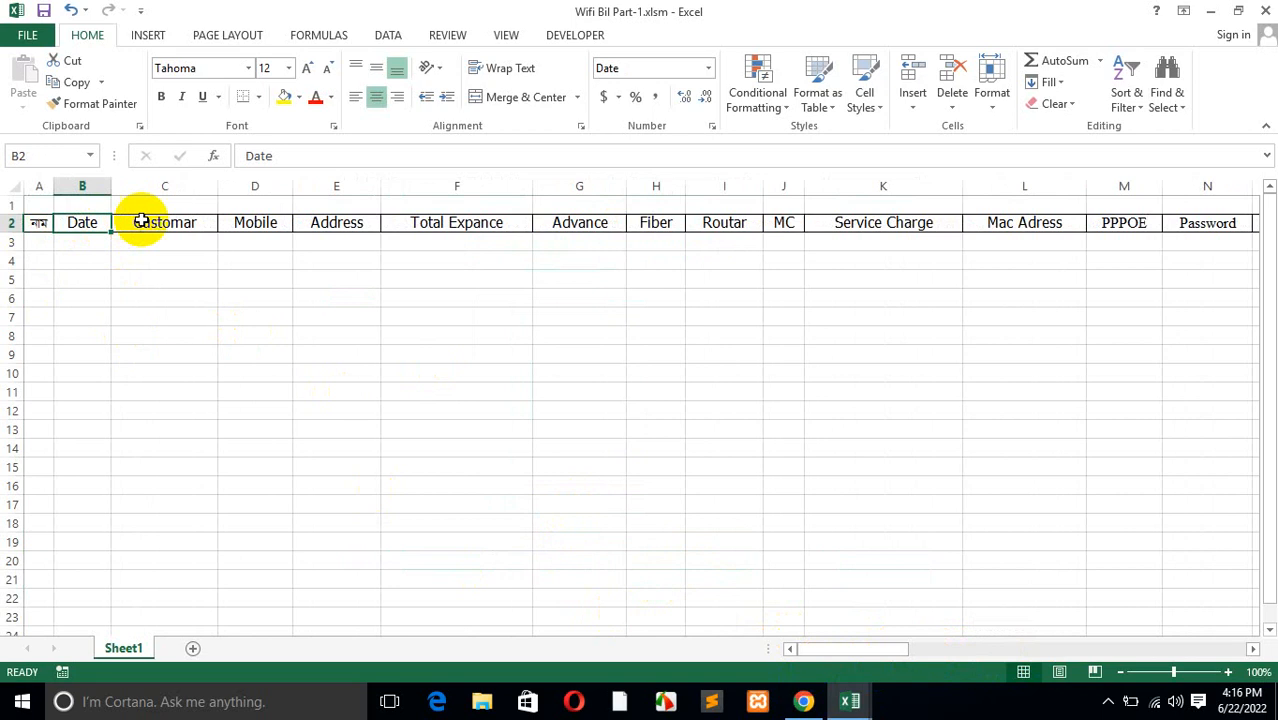
{"action": "left_click", "coordinate": [197, 221]}
{"action": "left_click", "coordinate": [257, 221]}
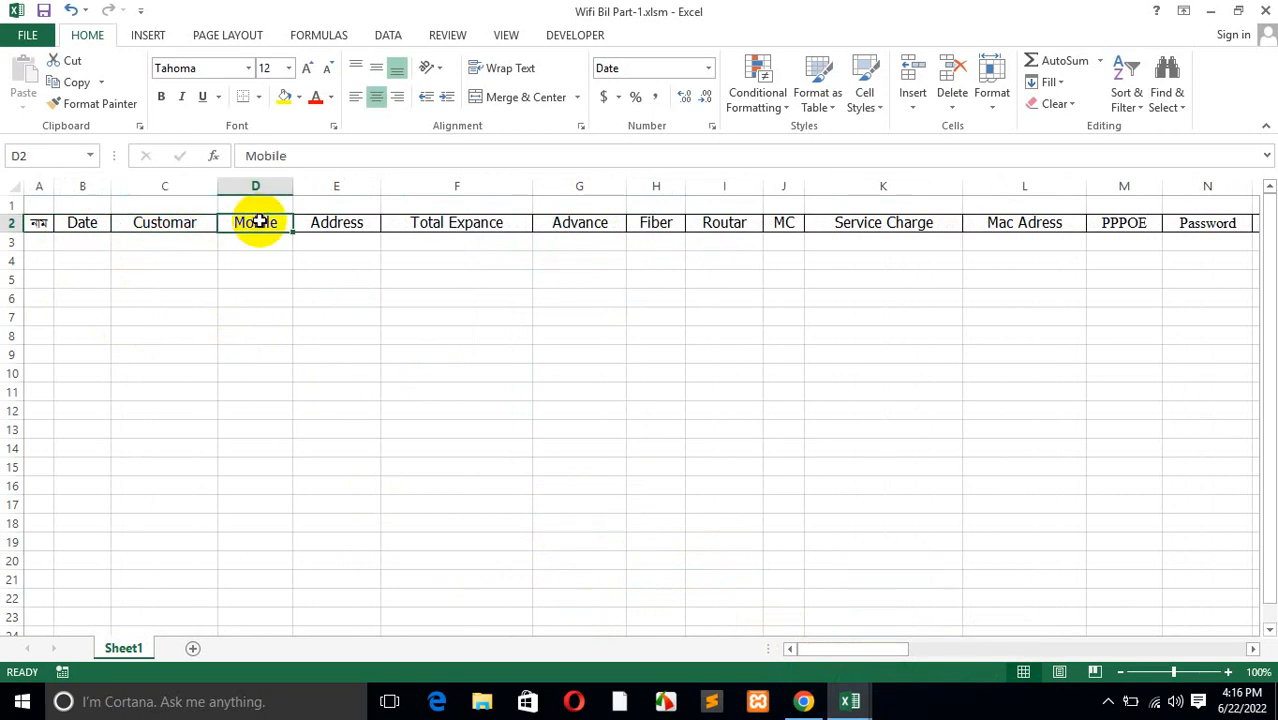
{"action": "left_click", "coordinate": [318, 222]}
{"action": "left_click", "coordinate": [465, 222]}
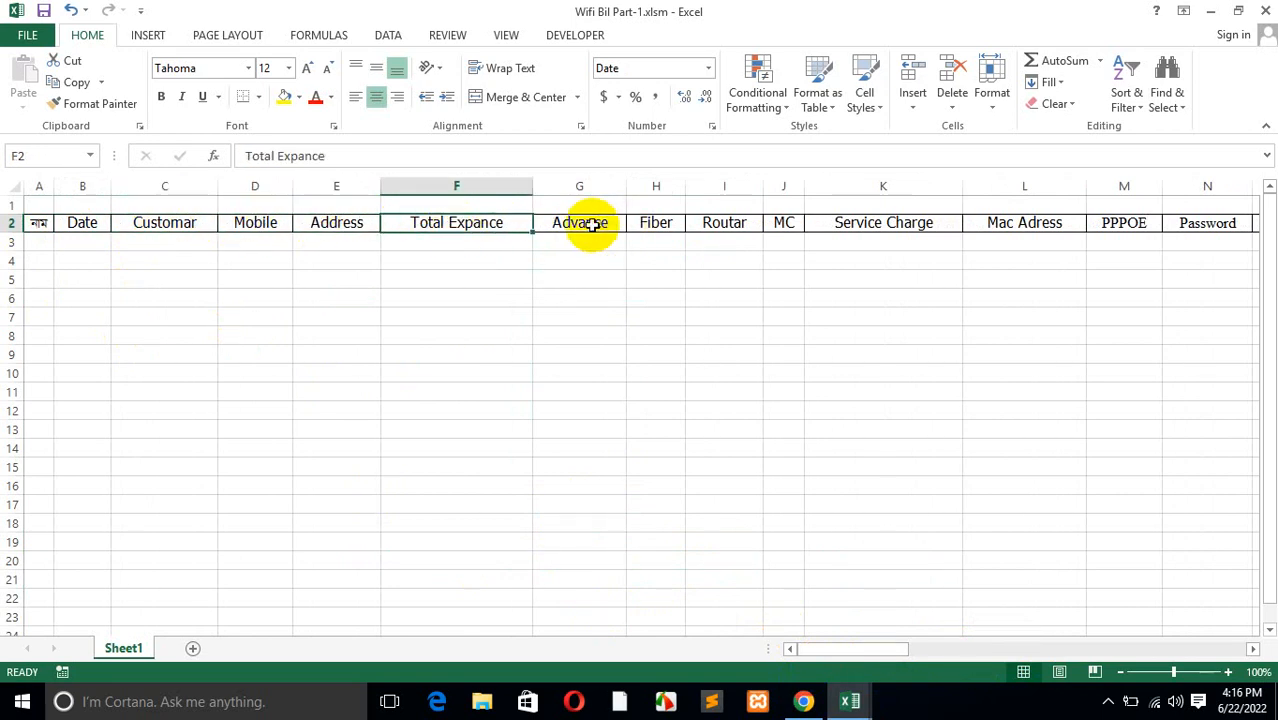
{"action": "left_click", "coordinate": [592, 224]}
{"action": "left_click", "coordinate": [652, 223]}
{"action": "left_click", "coordinate": [716, 223]}
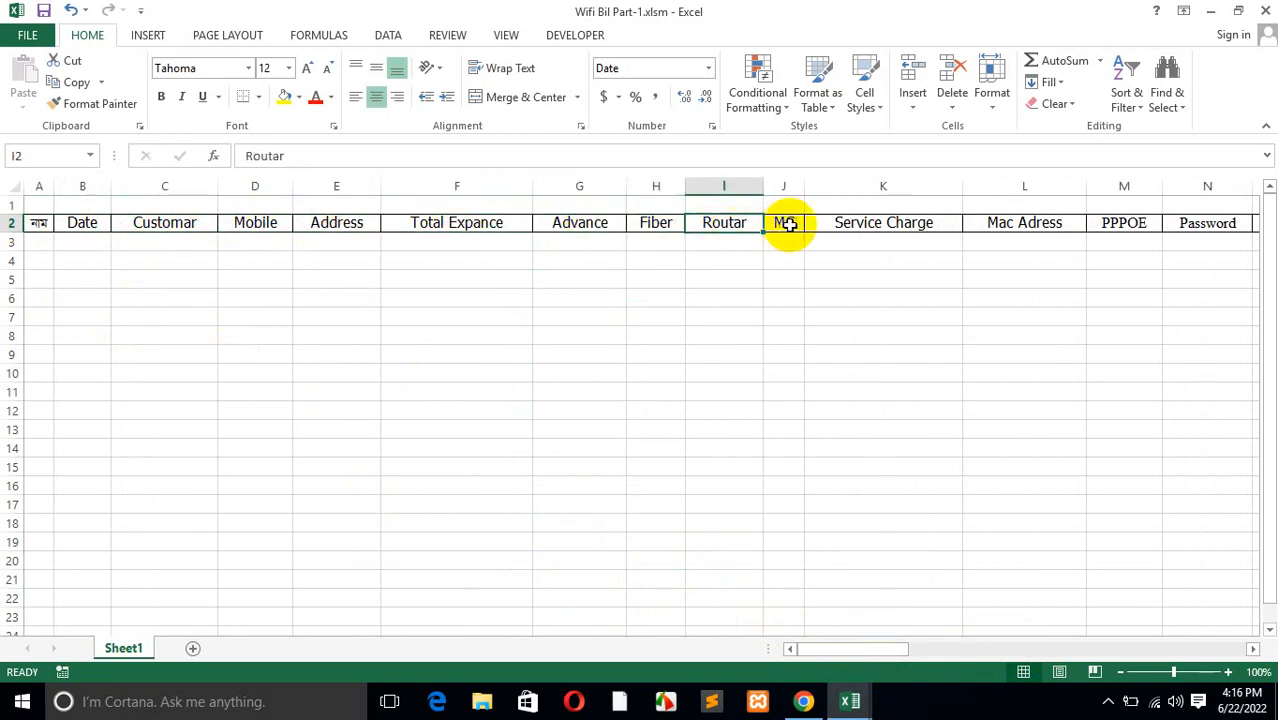
{"action": "left_click", "coordinate": [789, 224]}
{"action": "left_click", "coordinate": [856, 222]}
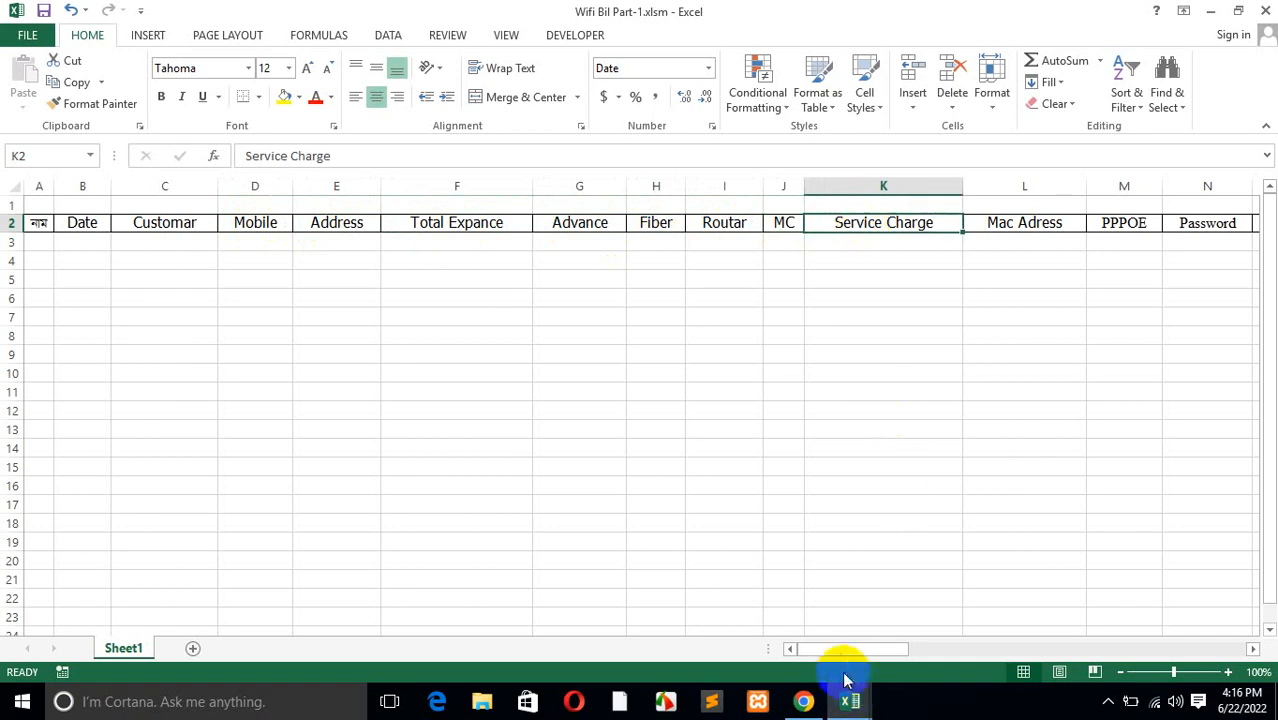
Step: Review the row 2 headers from Mac Adress in column L through ১ম বাকি টাকা গ্রহণ in column R
{"action": "left_click_drag", "start_coordinate": [855, 655], "coordinate": [927, 653]}
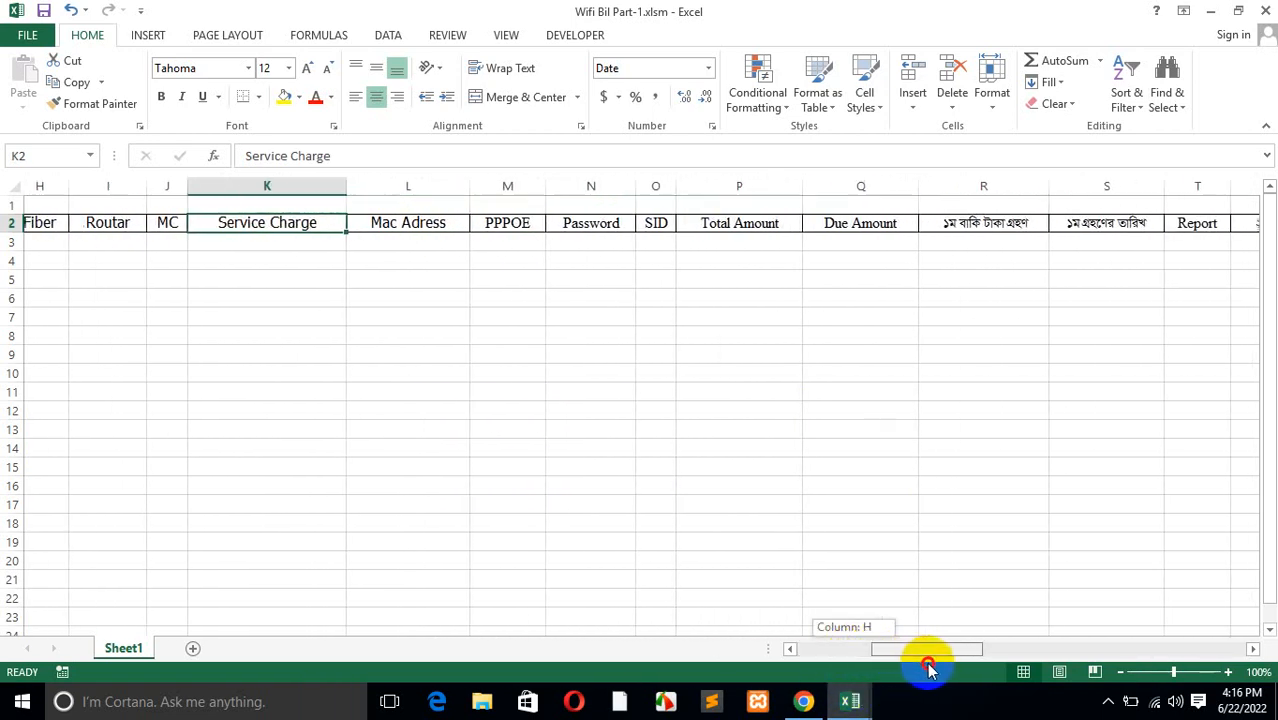
{"action": "left_click", "coordinate": [406, 230]}
{"action": "left_click", "coordinate": [498, 232]}
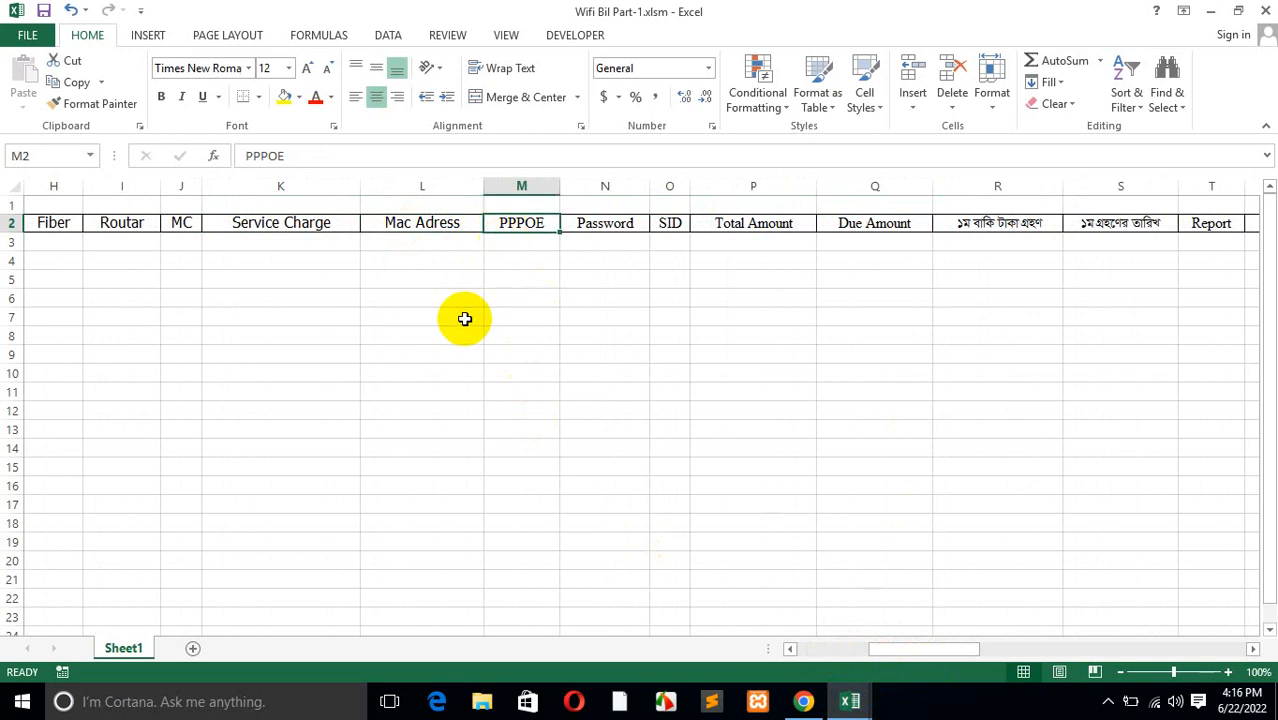
{"action": "left_click", "coordinate": [600, 227]}
{"action": "left_click", "coordinate": [668, 221]}
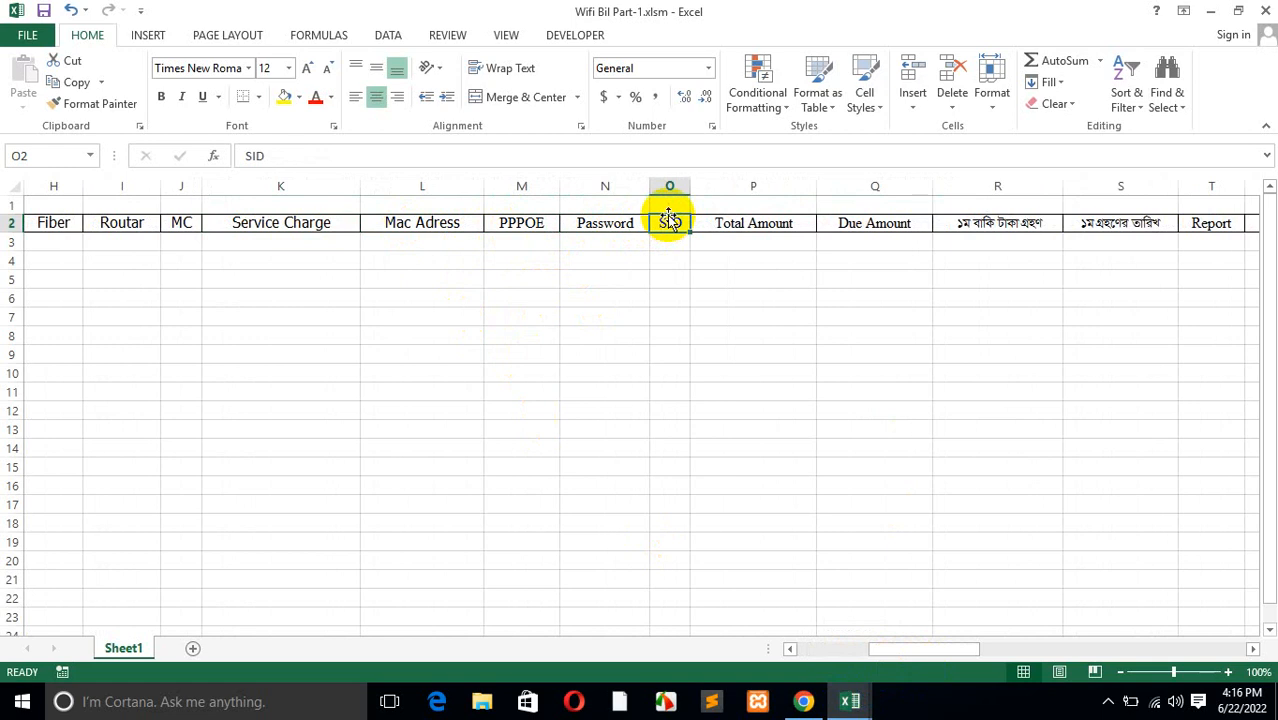
{"action": "left_click", "coordinate": [760, 222]}
{"action": "left_click_drag", "start_coordinate": [952, 649], "coordinate": [1022, 655]}
{"action": "left_click", "coordinate": [251, 223]}
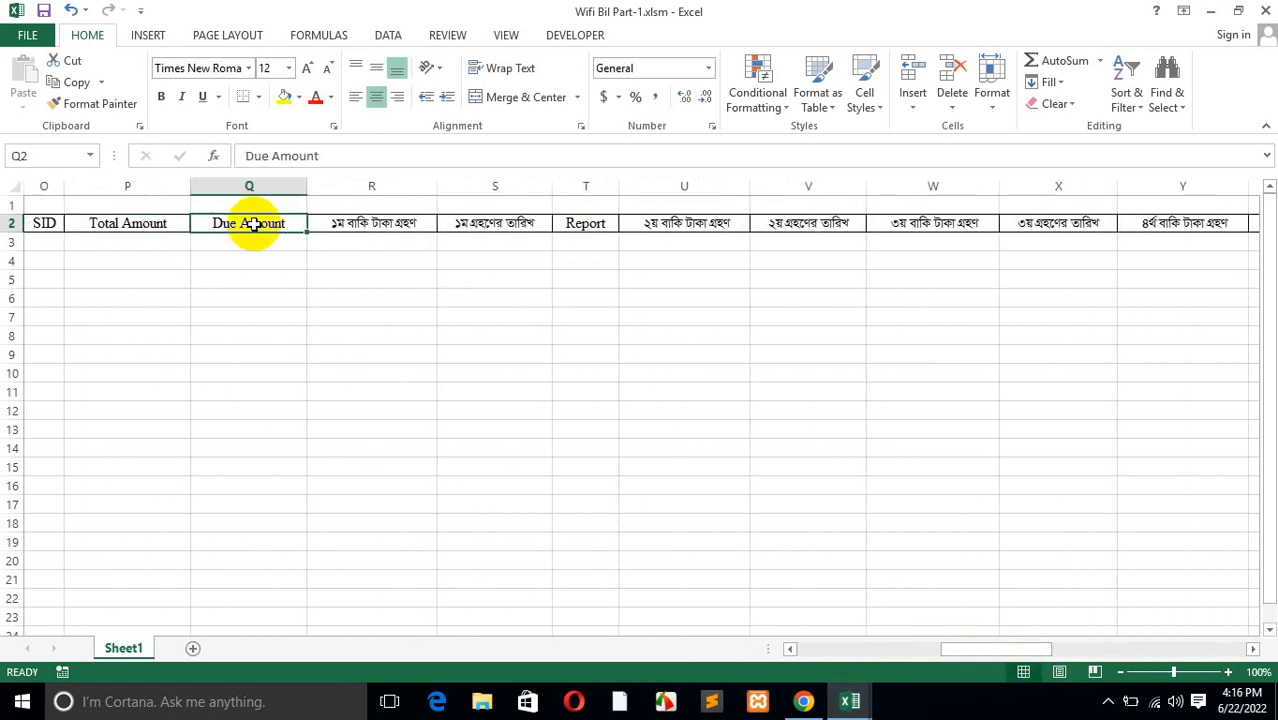
{"action": "left_click", "coordinate": [350, 224]}
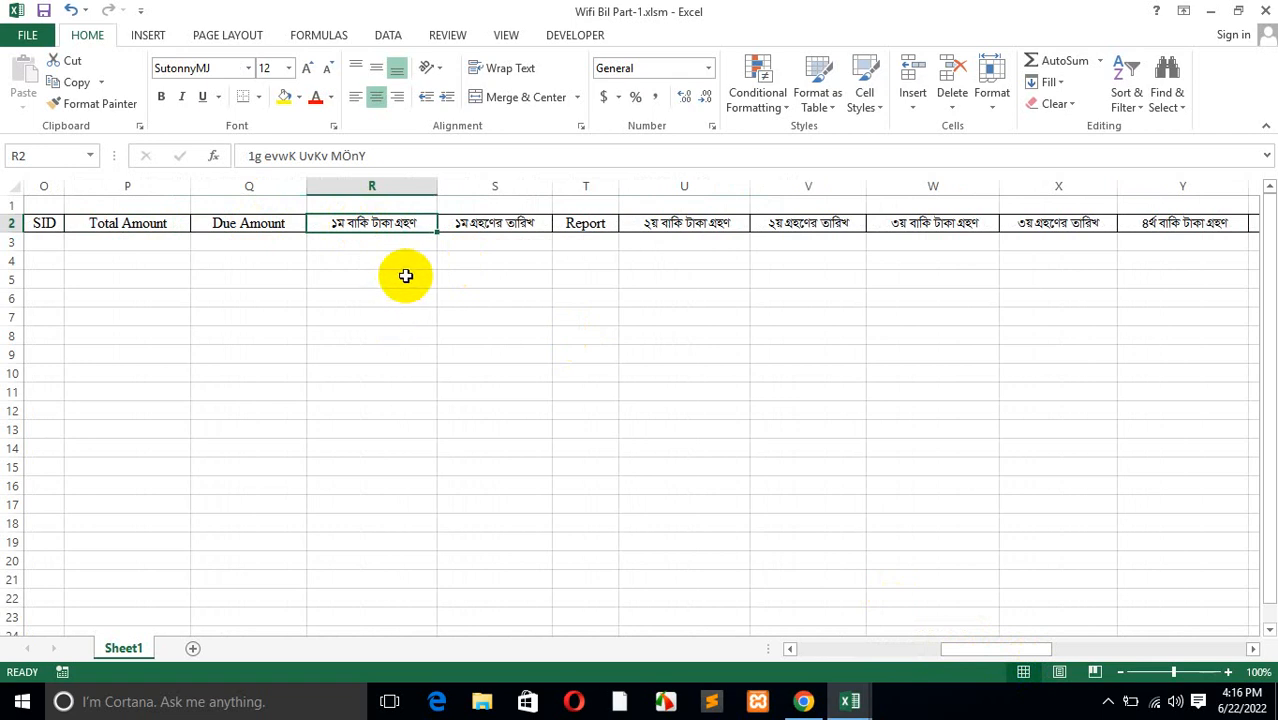
Step: Examine the ১ম বাকি টাকা গ্রহণ column, covering its header and the empty entry cells below
{"action": "left_click", "coordinate": [398, 241]}
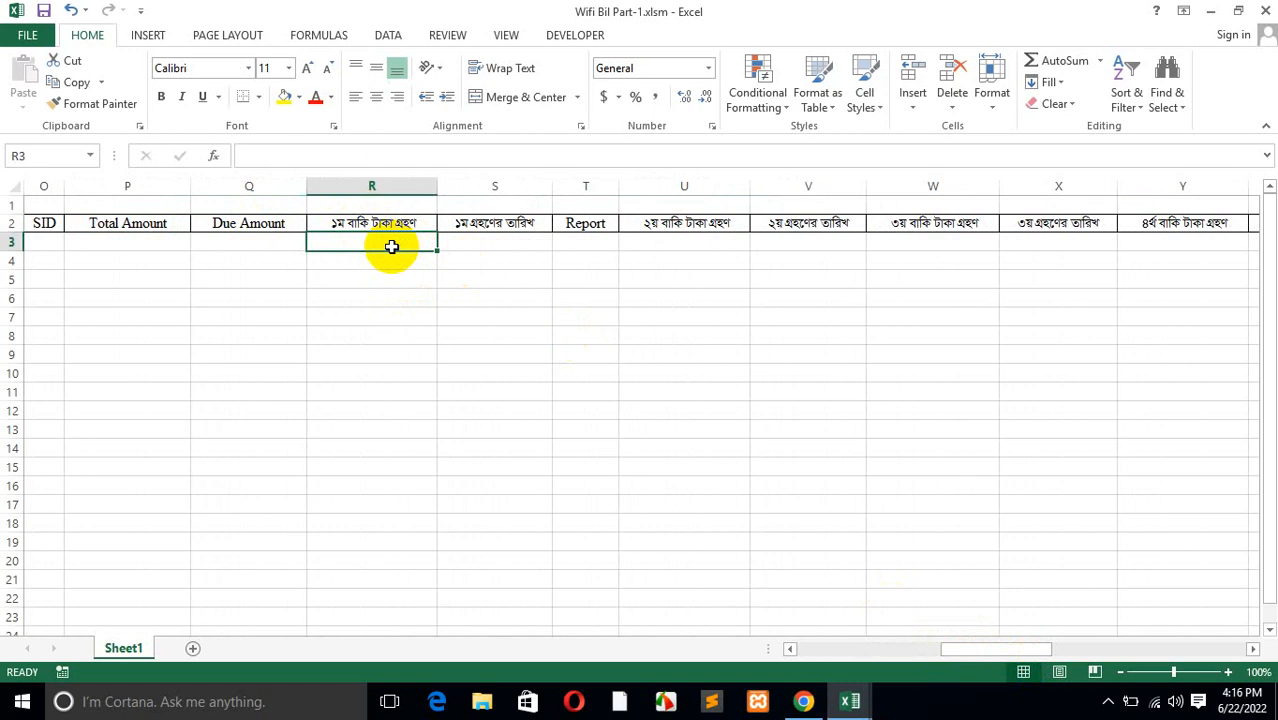
{"action": "left_click_drag", "start_coordinate": [391, 246], "coordinate": [352, 541]}
{"action": "left_click", "coordinate": [352, 541]}
{"action": "left_click", "coordinate": [358, 228]}
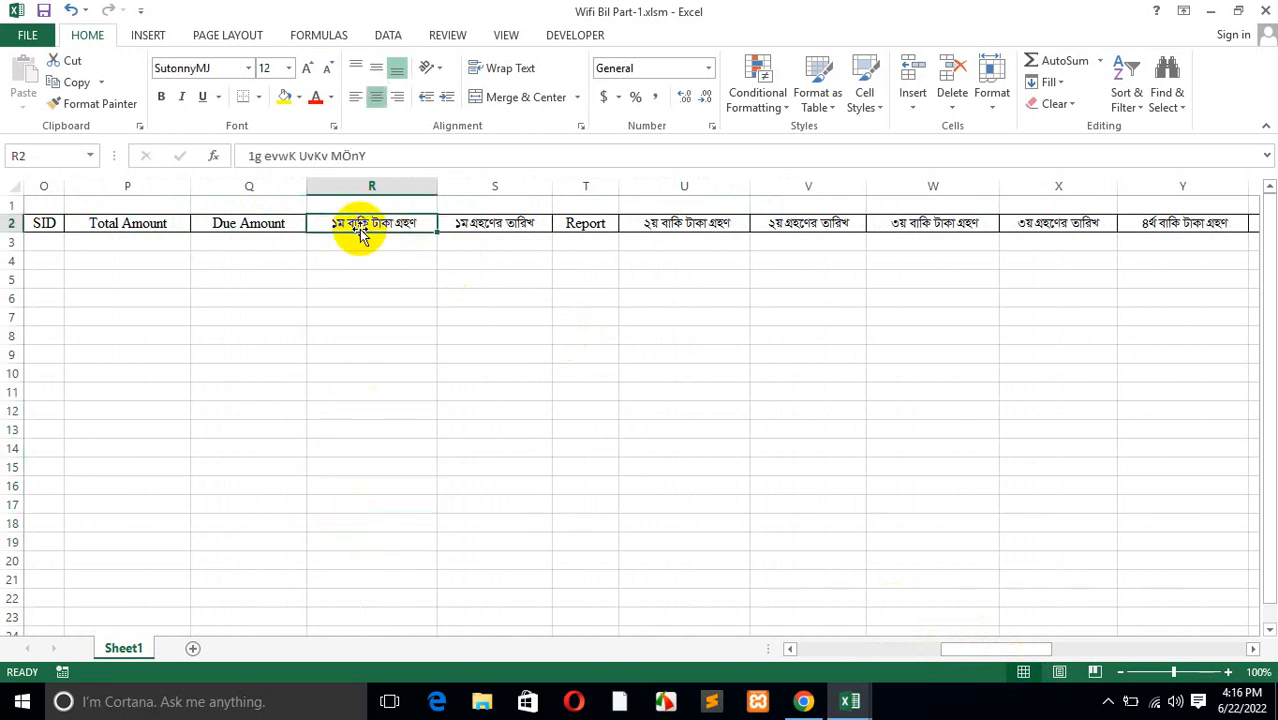
{"action": "left_click", "coordinate": [362, 297]}
{"action": "left_click", "coordinate": [350, 222]}
{"action": "left_click", "coordinate": [360, 293]}
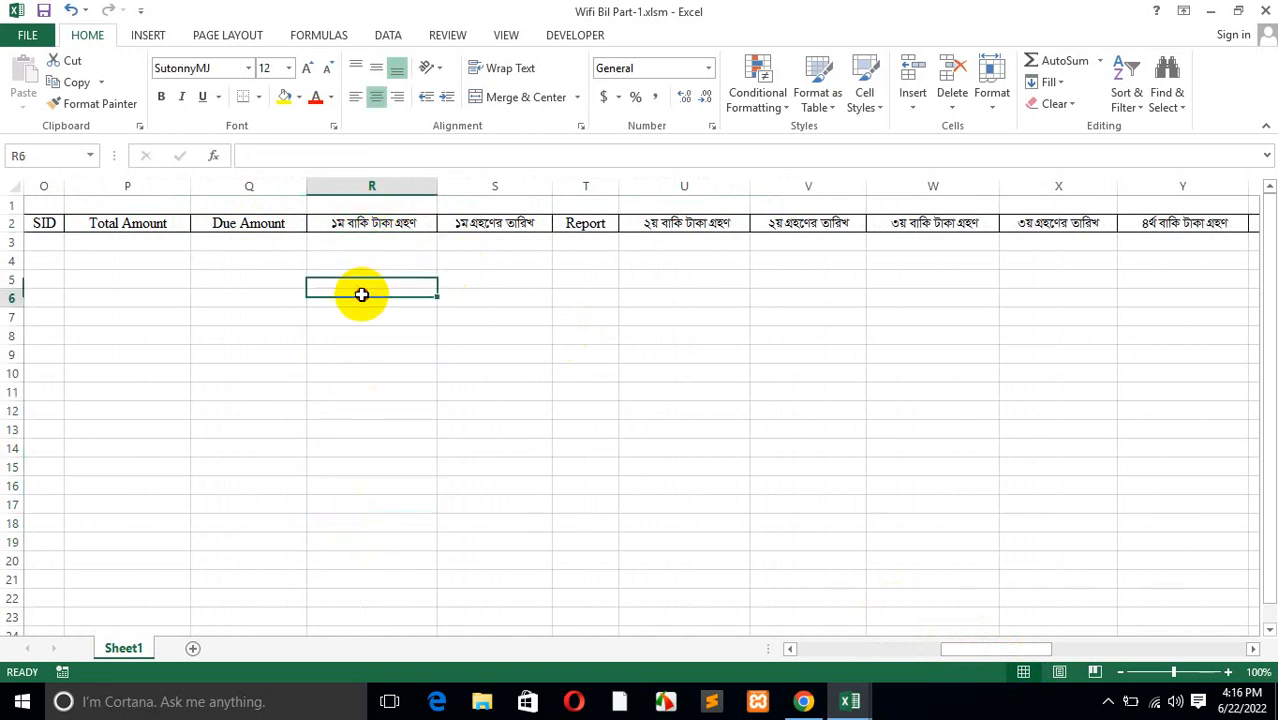
{"action": "left_click", "coordinate": [378, 218]}
{"action": "left_click", "coordinate": [380, 354]}
{"action": "left_click", "coordinate": [393, 223]}
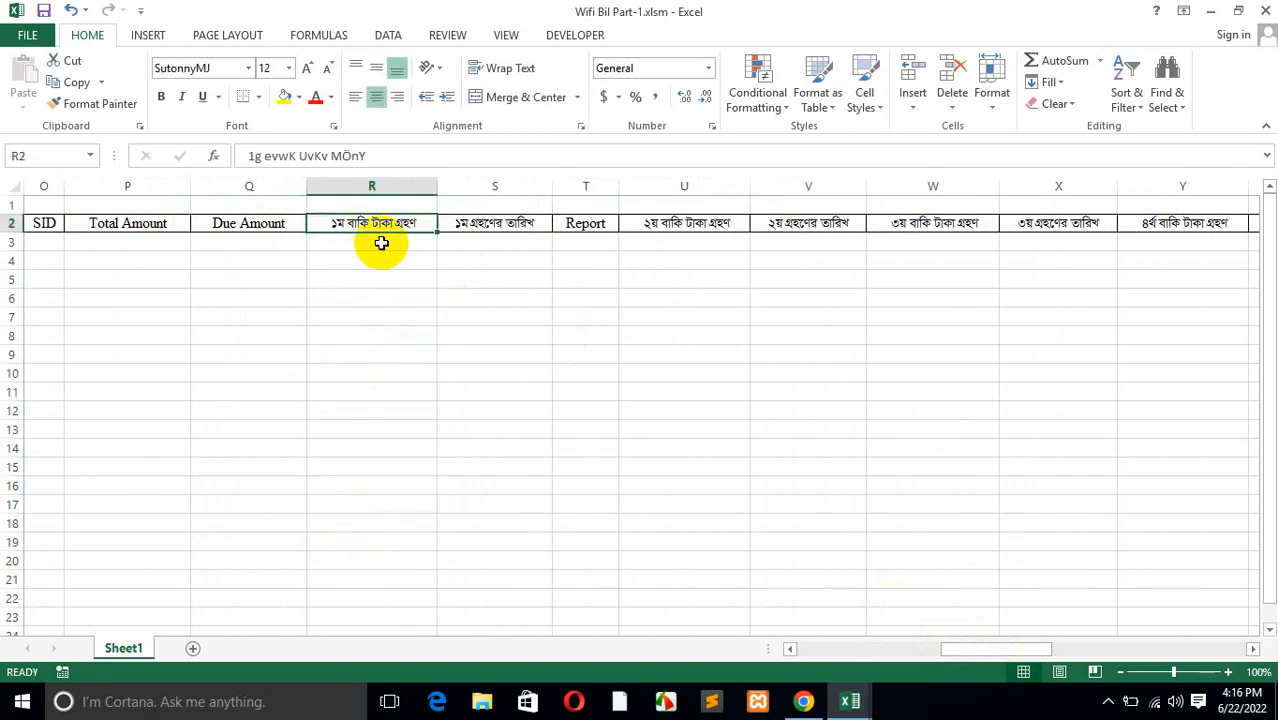
{"action": "left_click_drag", "start_coordinate": [377, 242], "coordinate": [366, 356]}
{"action": "left_click", "coordinate": [370, 246]}
Step: Compare the first entry cells under ১ম বাকি টাকা গ্রহণ and ১ম গ্রহণের তারিখ in row 3
{"action": "left_click", "coordinate": [485, 240]}
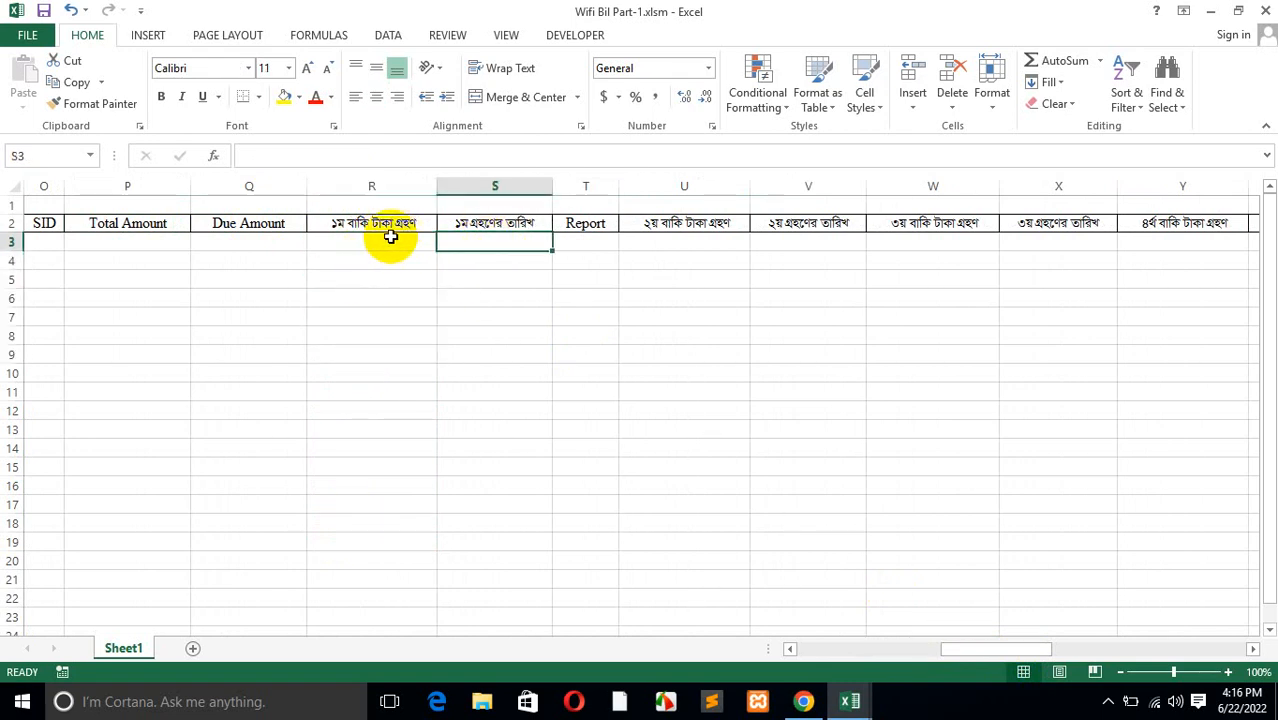
{"action": "left_click", "coordinate": [390, 242]}
{"action": "left_click", "coordinate": [450, 240]}
{"action": "left_click", "coordinate": [391, 240]}
{"action": "left_click", "coordinate": [465, 243]}
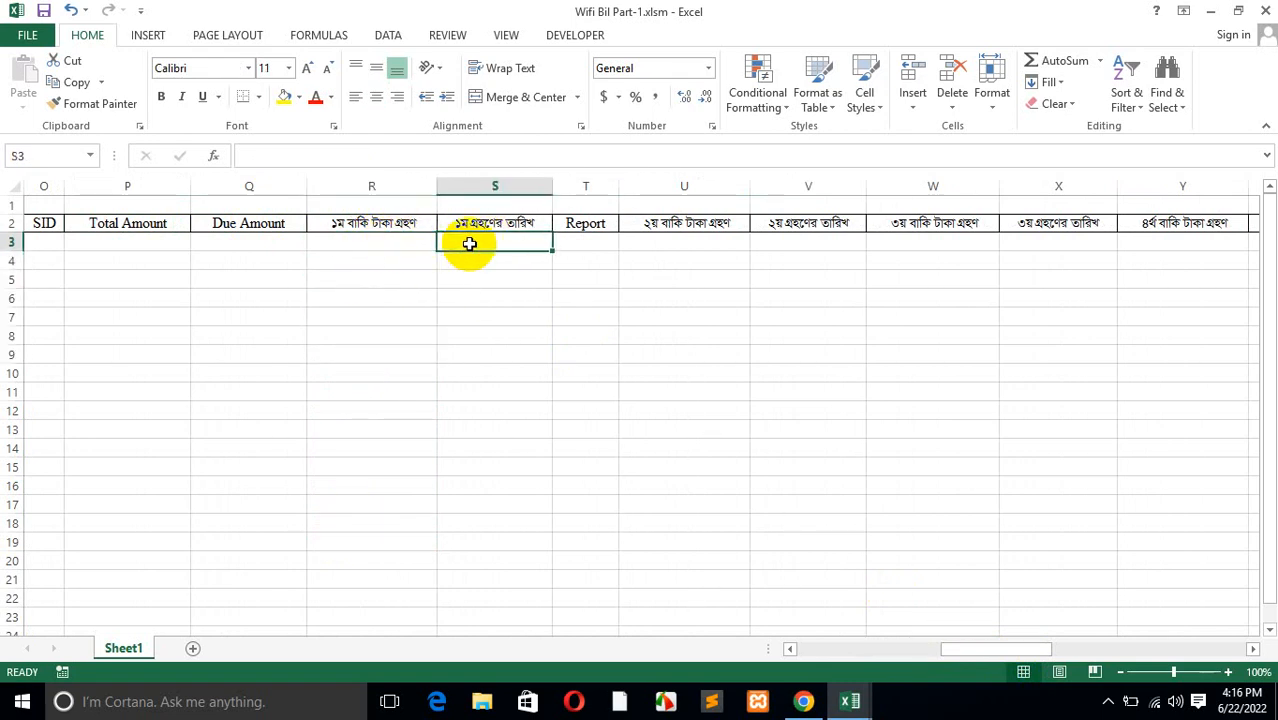
Step: Examine the Report column's empty entry cells and the adjoining row 3 cells on either side
{"action": "left_click", "coordinate": [583, 242]}
{"action": "left_click_drag", "start_coordinate": [585, 241], "coordinate": [551, 437]}
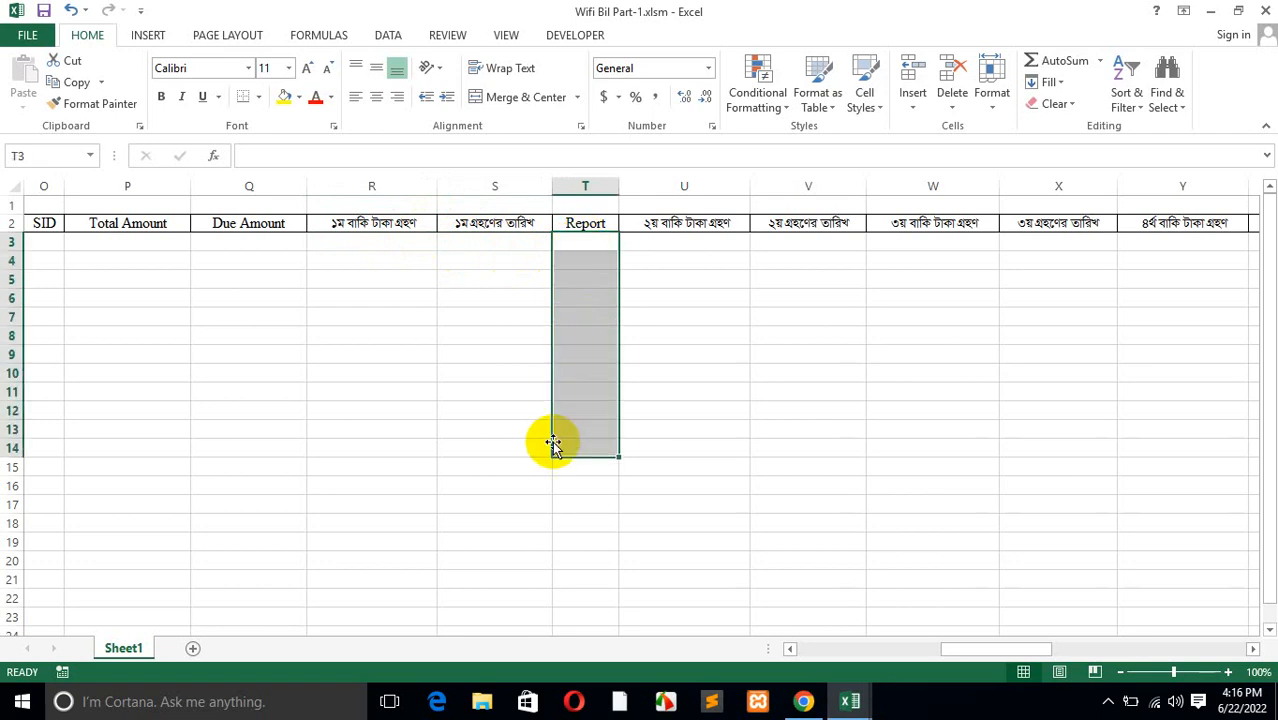
{"action": "left_click", "coordinate": [580, 408]}
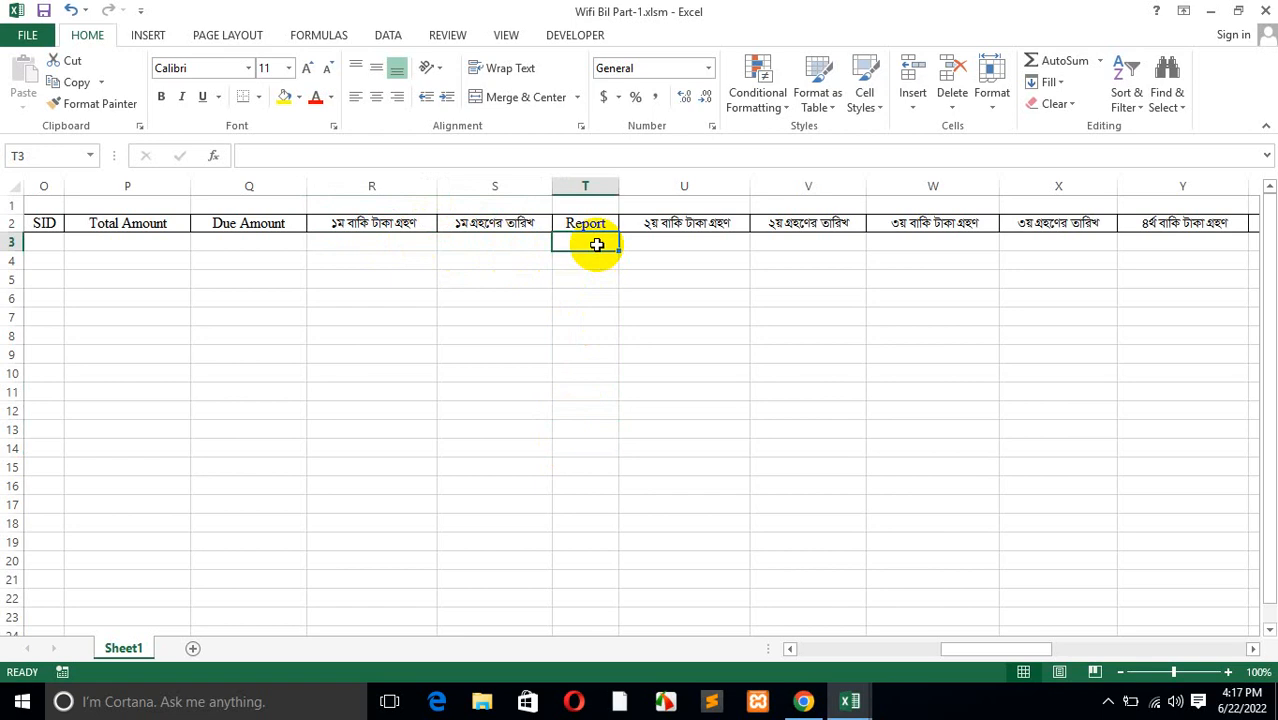
{"action": "left_click_drag", "start_coordinate": [597, 245], "coordinate": [585, 400]}
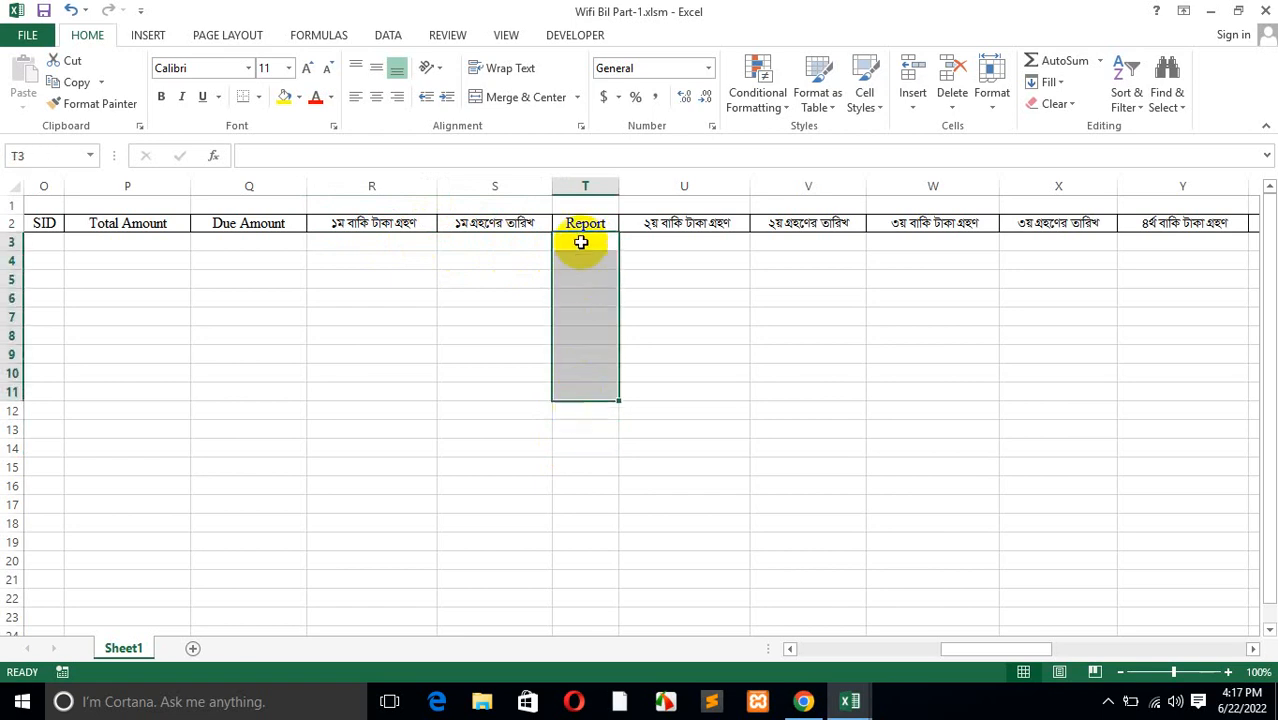
{"action": "left_click", "coordinate": [581, 242]}
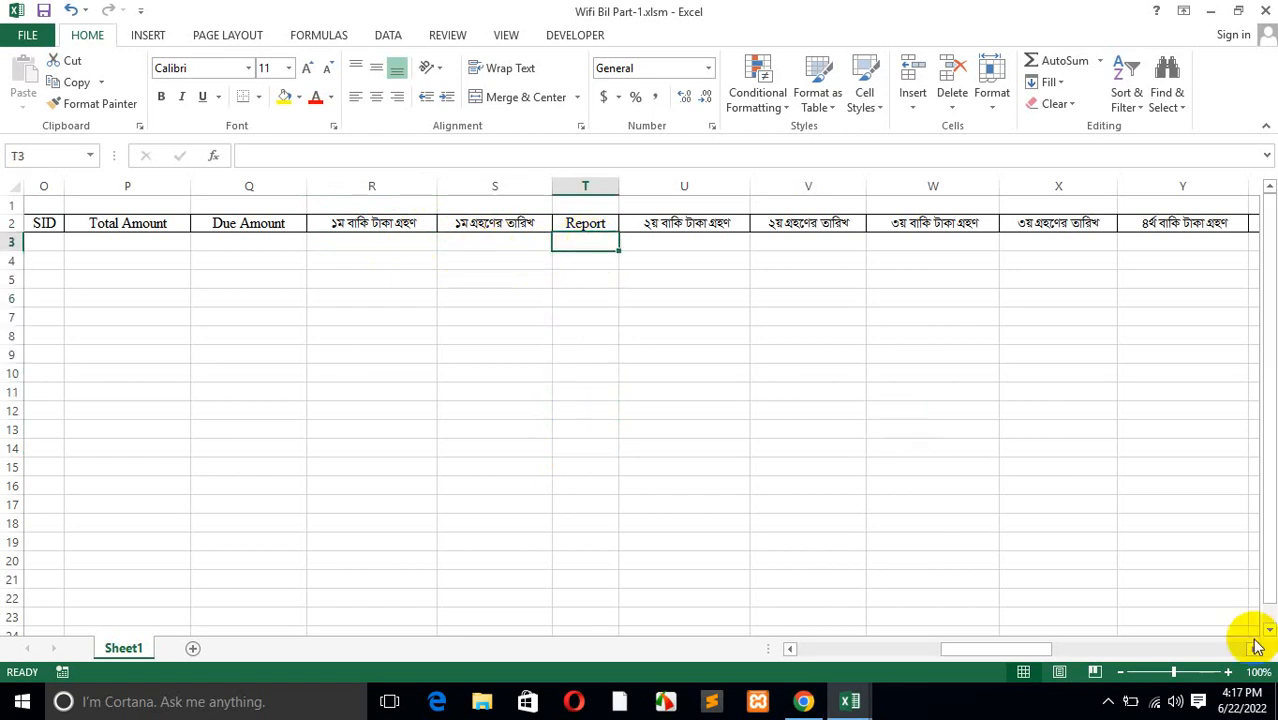
{"action": "left_click", "coordinate": [640, 247]}
{"action": "left_click", "coordinate": [539, 245]}
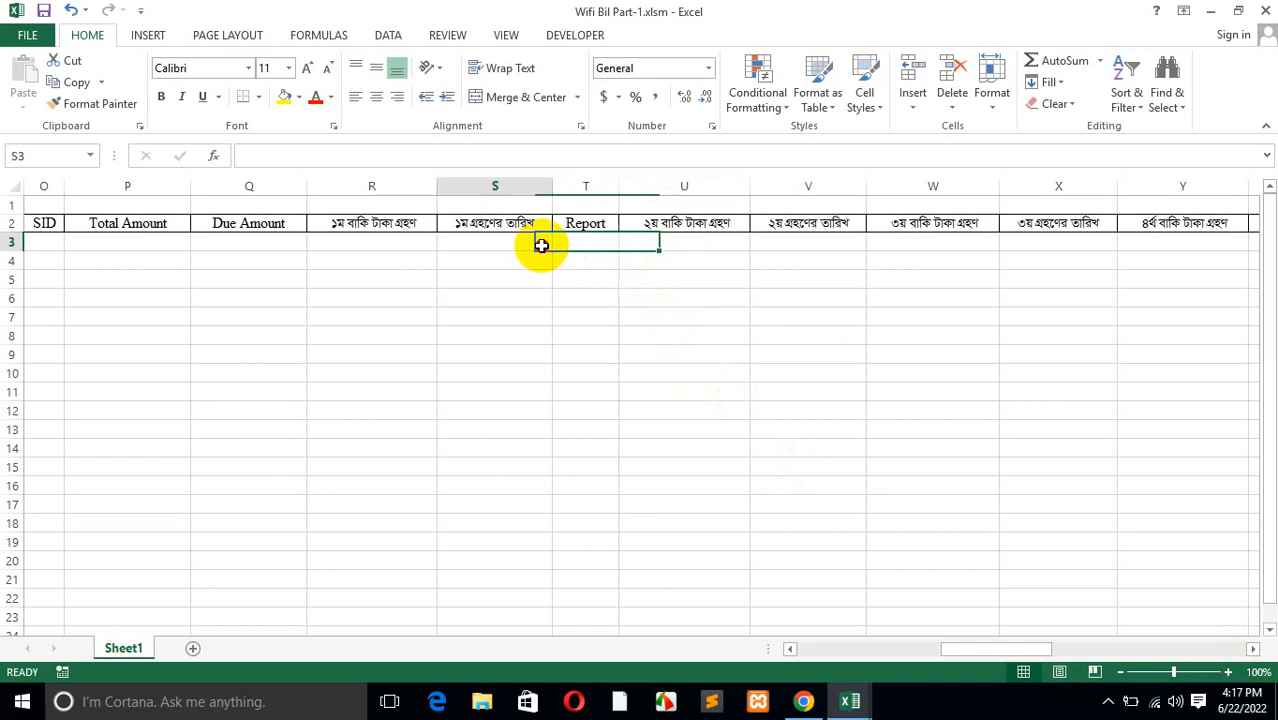
{"action": "left_click", "coordinate": [584, 244]}
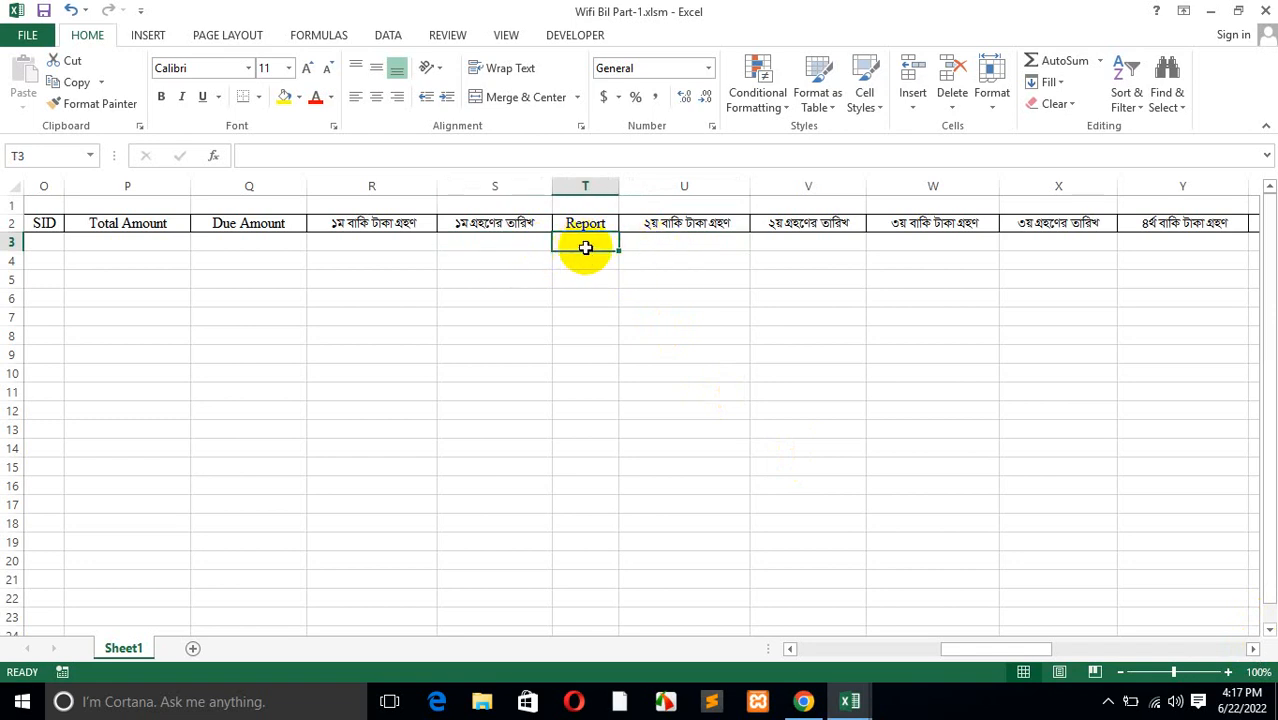
Step: Examine the ২য় বাকি টাকা গ্রহণ column and the empty entry cells below its header
{"action": "left_click", "coordinate": [640, 245]}
{"action": "left_click", "coordinate": [1253, 651]}
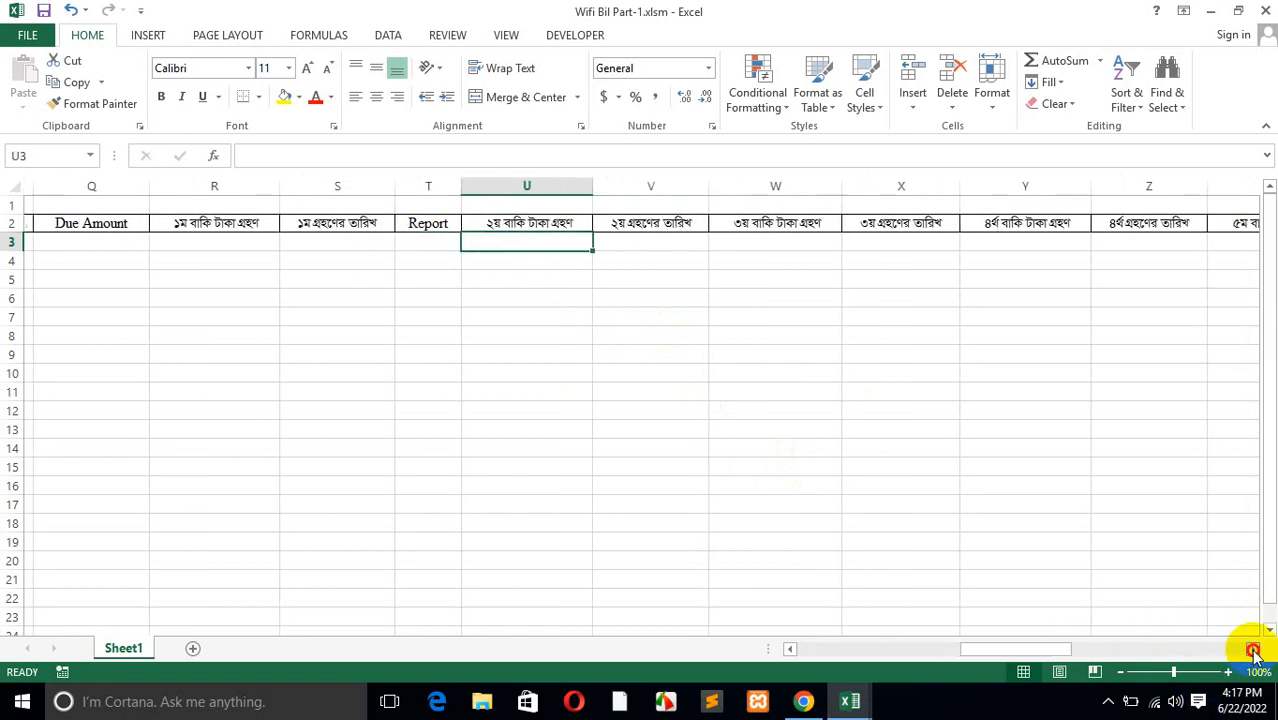
{"action": "left_click", "coordinate": [1253, 651]}
{"action": "left_click", "coordinate": [391, 242]}
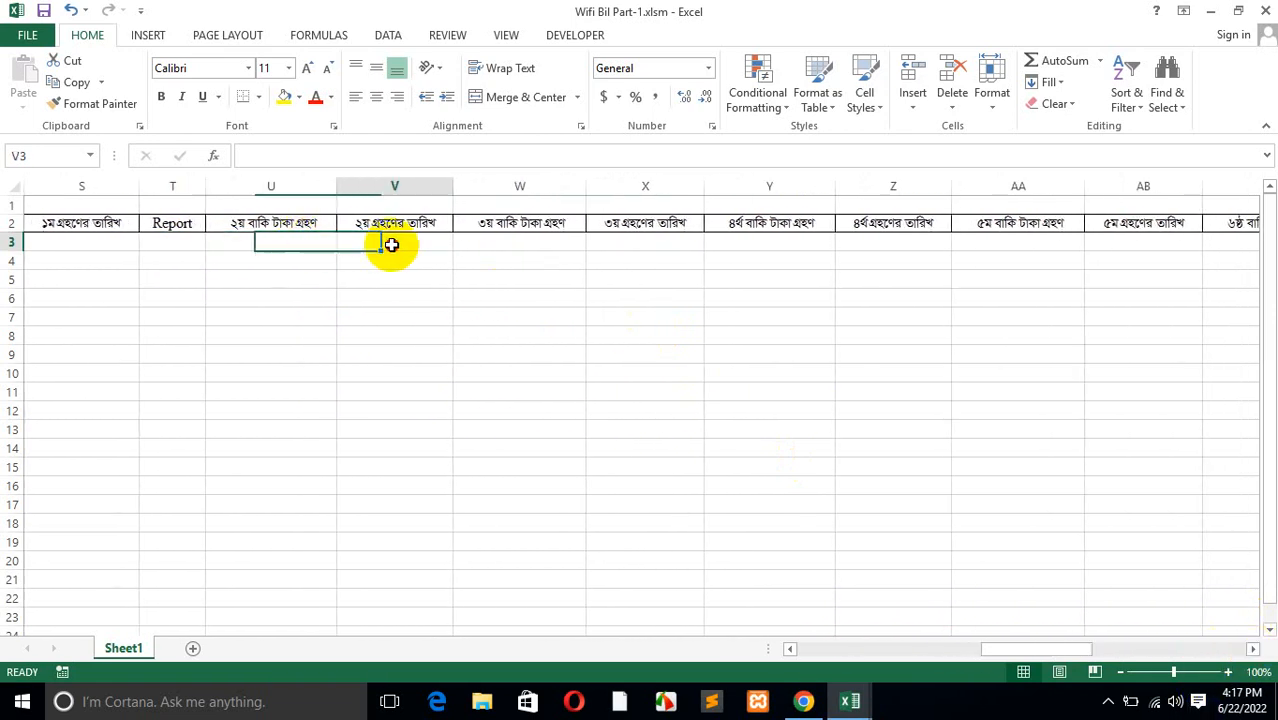
{"action": "left_click_drag", "start_coordinate": [295, 241], "coordinate": [244, 598]}
{"action": "left_click", "coordinate": [271, 522]}
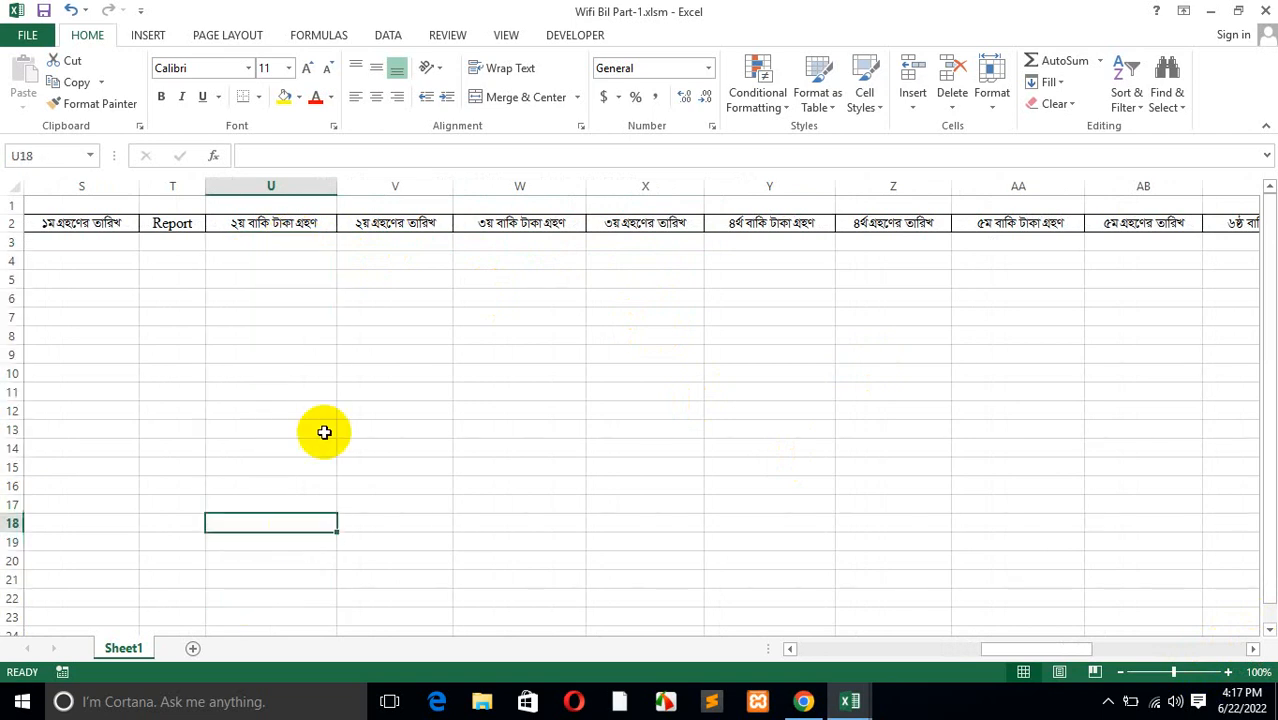
{"action": "left_click_drag", "start_coordinate": [268, 278], "coordinate": [258, 536]}
{"action": "left_click", "coordinate": [258, 536]}
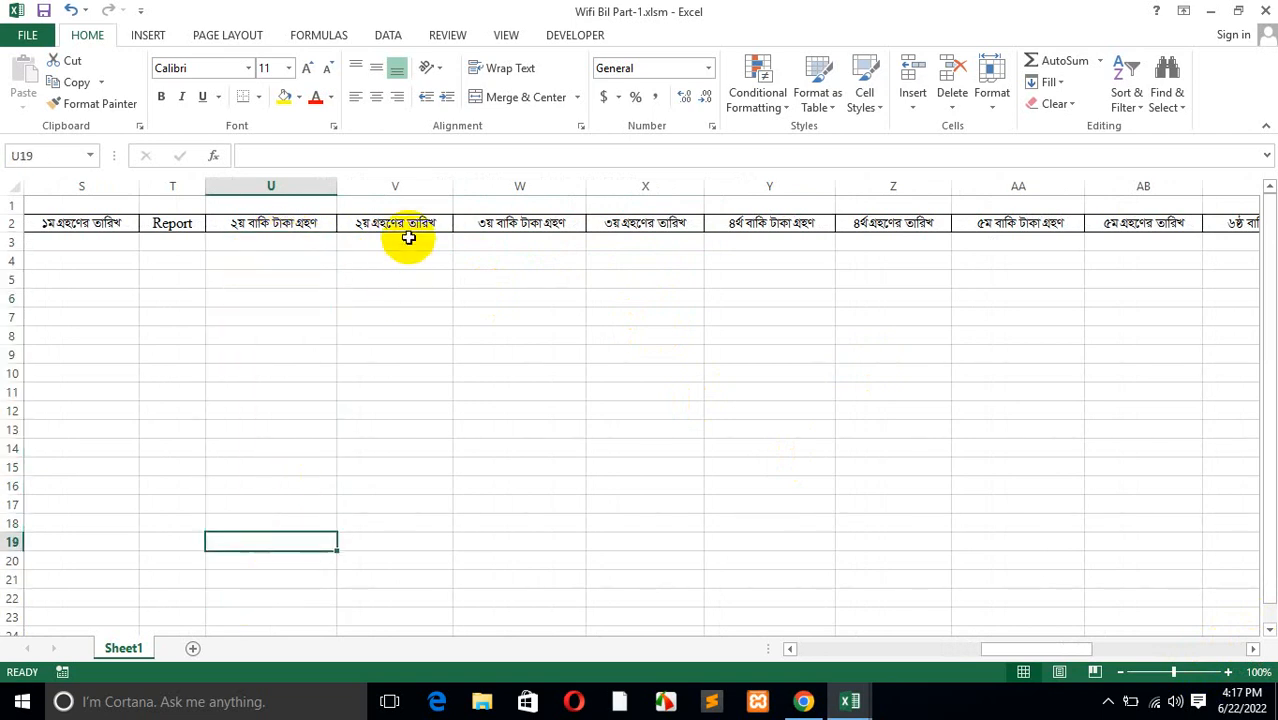
Step: Examine the ২য় গ্রহণের তারিখ and ৩য় বাকি টাকা গ্রহণ columns with their empty entry cells
{"action": "left_click_drag", "start_coordinate": [408, 240], "coordinate": [408, 513]}
{"action": "left_click", "coordinate": [408, 513]}
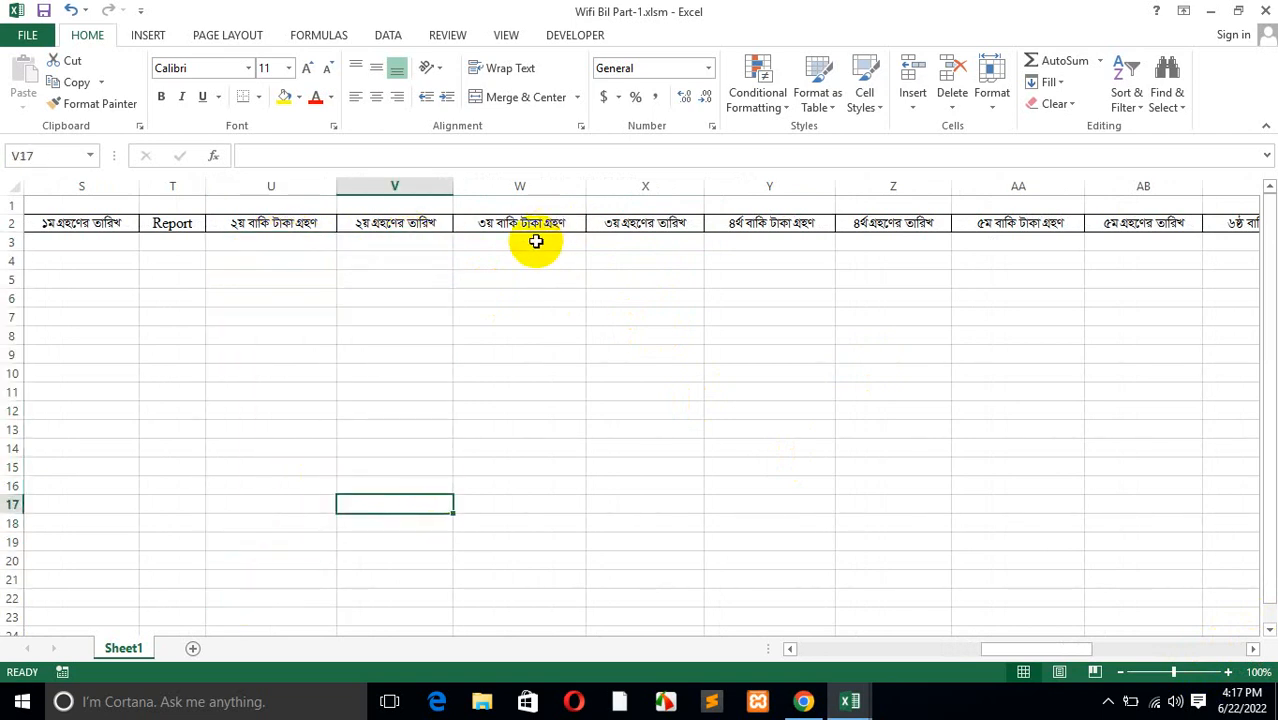
{"action": "left_click_drag", "start_coordinate": [536, 241], "coordinate": [496, 585]}
{"action": "left_click", "coordinate": [516, 391]}
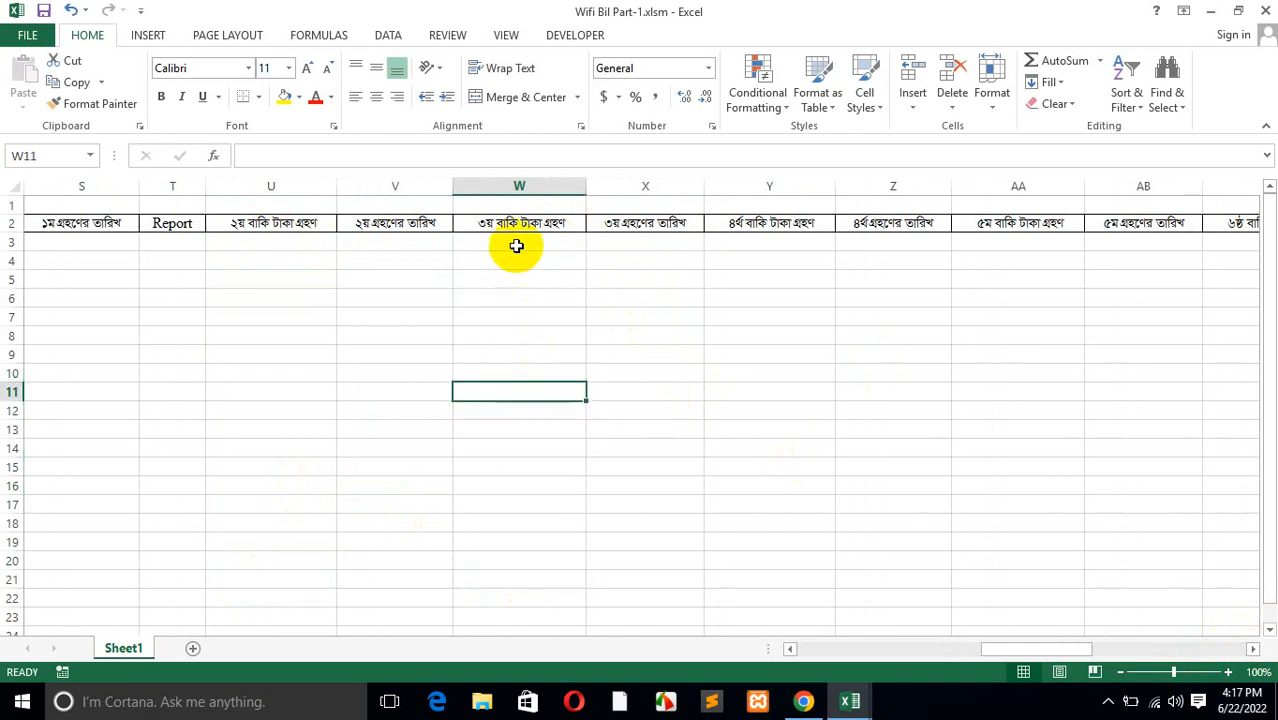
Step: Examine the empty entry cells under ৩য় বাকি টাকা গ্রহণ and ৩য় গ্রহণের তারিখ
{"action": "left_click_drag", "start_coordinate": [516, 246], "coordinate": [488, 562]}
{"action": "left_click", "coordinate": [488, 562]}
{"action": "left_click_drag", "start_coordinate": [632, 245], "coordinate": [645, 540]}
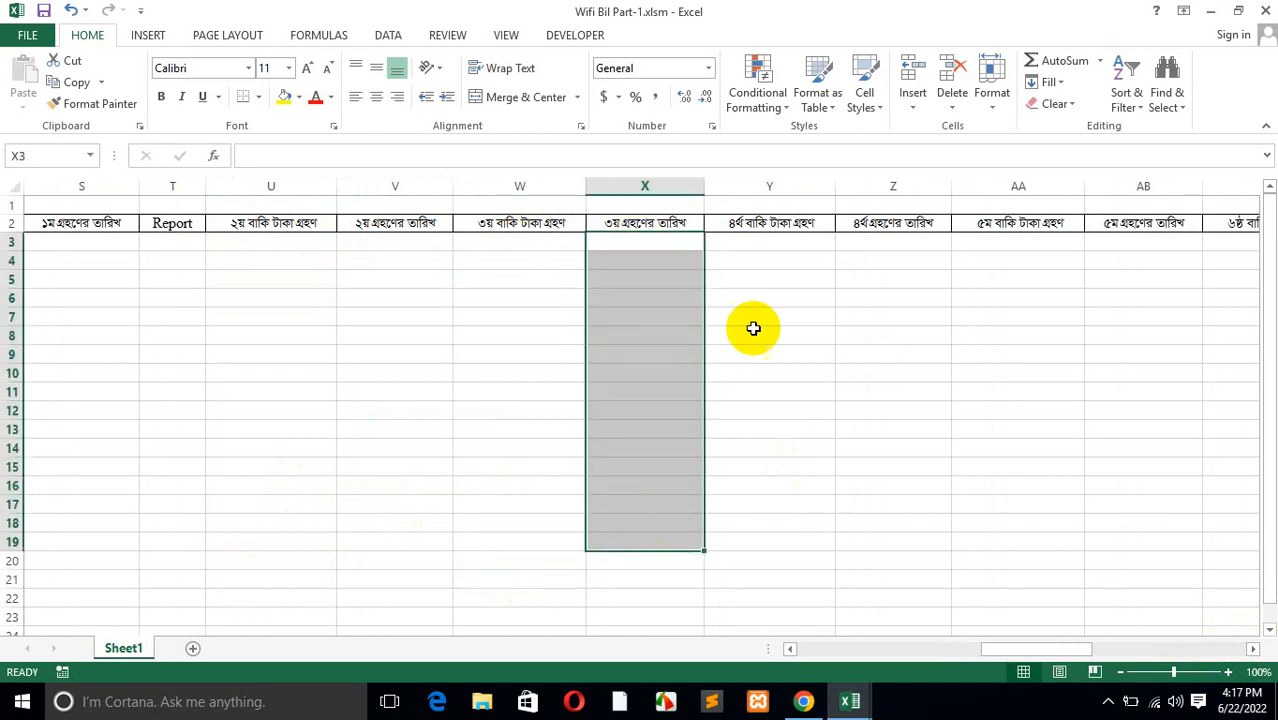
Step: Examine the empty entry cells under ৪র্থ বাকি টাকা গ্রহণ and ৪র্থ গ্রহণের তারিখ
{"action": "left_click_drag", "start_coordinate": [765, 245], "coordinate": [770, 504]}
{"action": "left_click", "coordinate": [770, 504]}
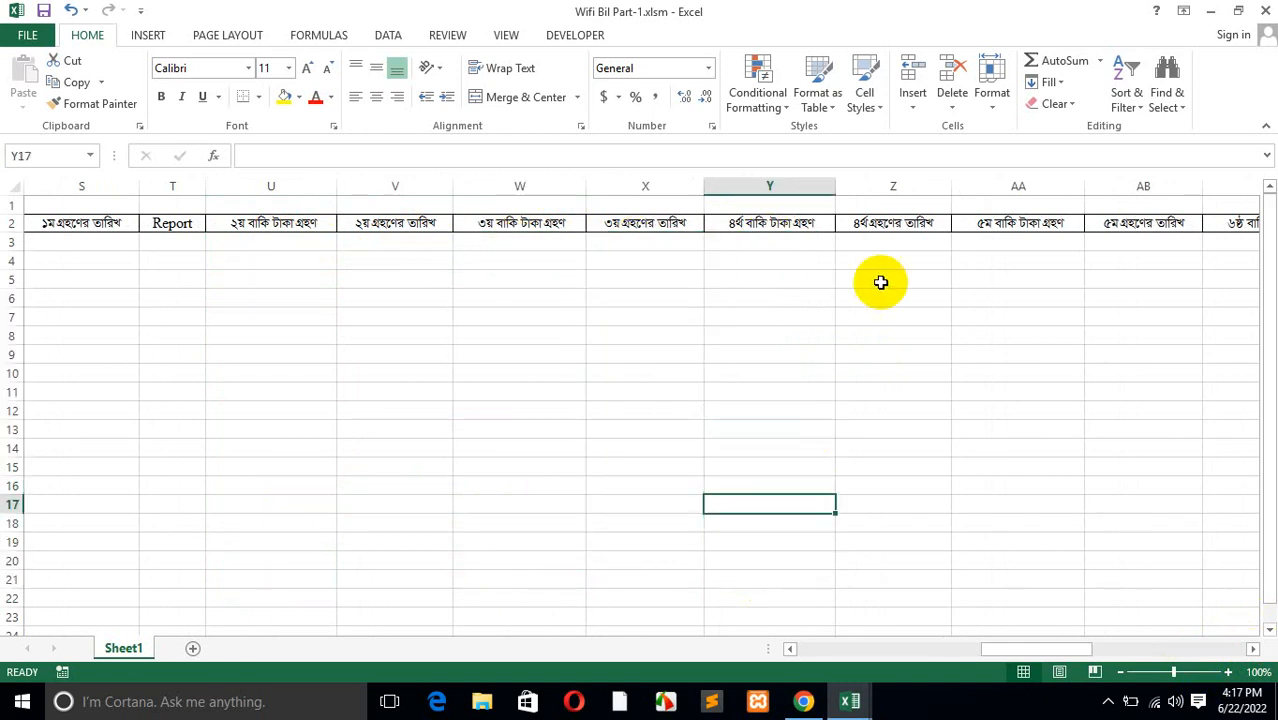
{"action": "left_click_drag", "start_coordinate": [880, 239], "coordinate": [890, 522]}
{"action": "left_click", "coordinate": [890, 504]}
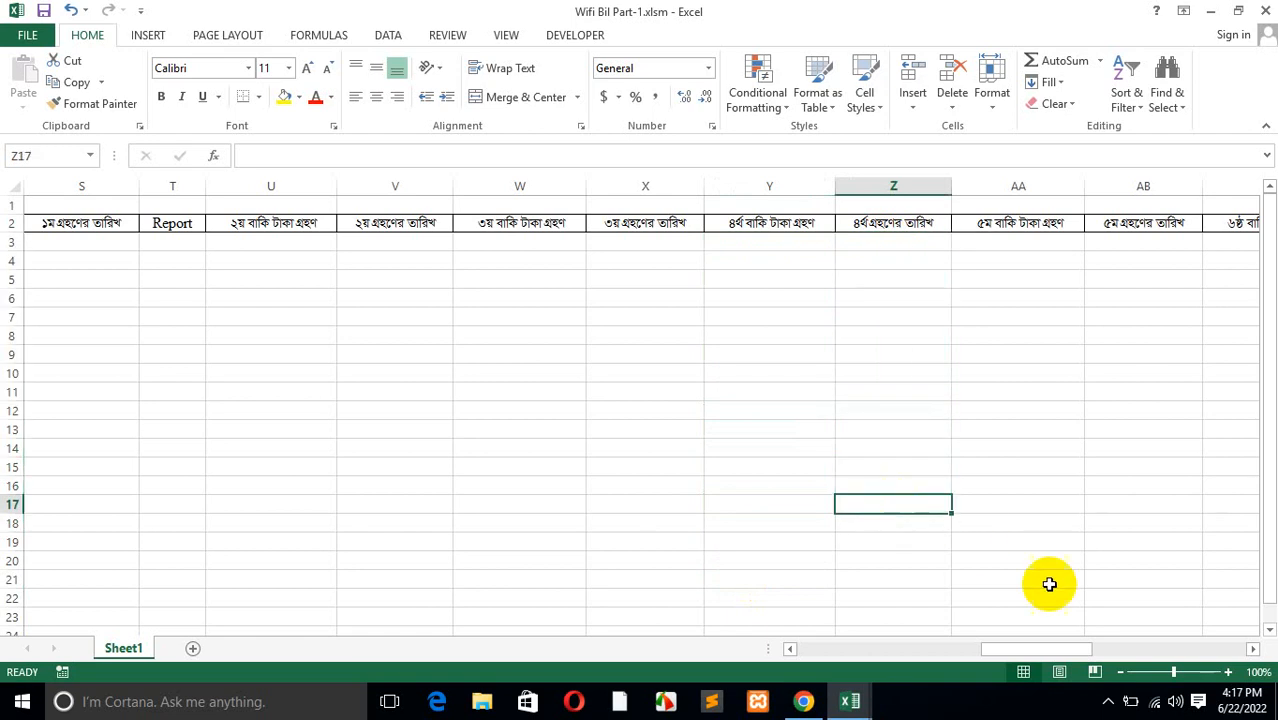
{"action": "left_click_drag", "start_coordinate": [905, 282], "coordinate": [907, 508]}
Step: Examine the ৫ম বাকি টাকা গ্রহণ and ৫ম গ্রহণের তারিখ columns with their entry cells
{"action": "left_click", "coordinate": [1252, 650]}
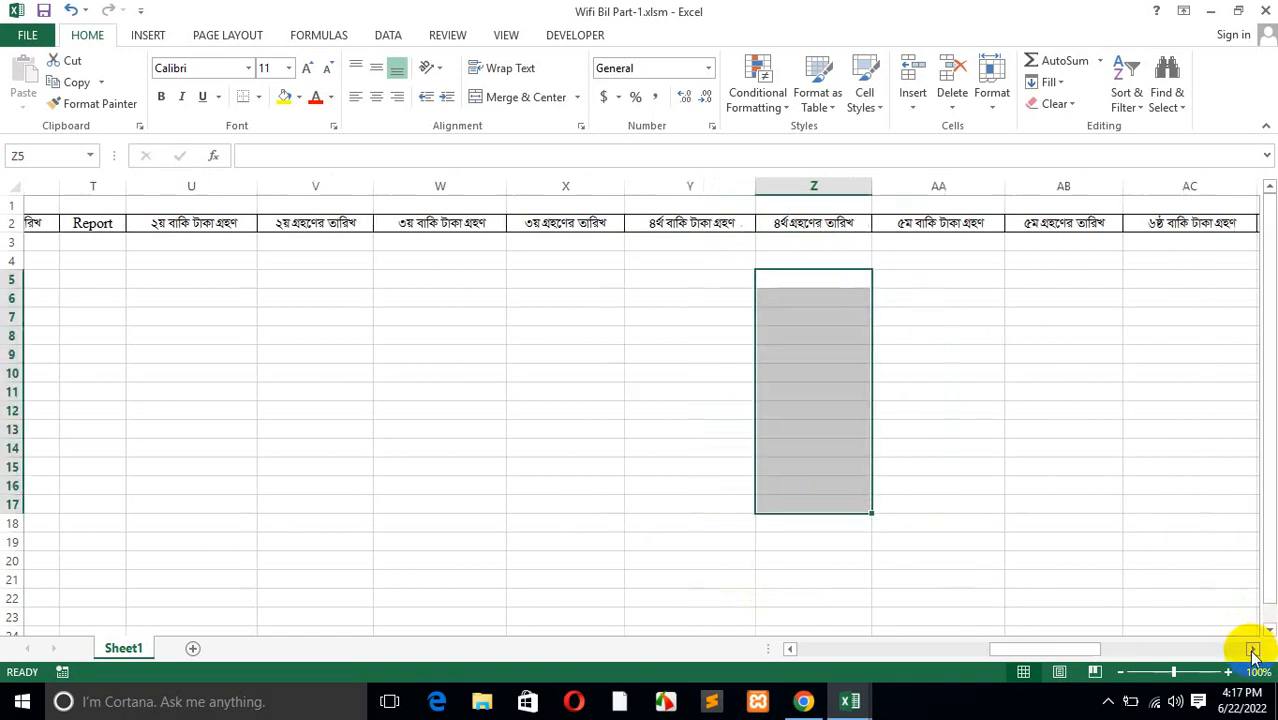
{"action": "left_click", "coordinate": [1252, 650]}
{"action": "left_click_drag", "start_coordinate": [232, 242], "coordinate": [194, 523]}
{"action": "left_click", "coordinate": [194, 523]}
{"action": "left_click_drag", "start_coordinate": [309, 242], "coordinate": [308, 541]}
{"action": "left_click", "coordinate": [308, 541]}
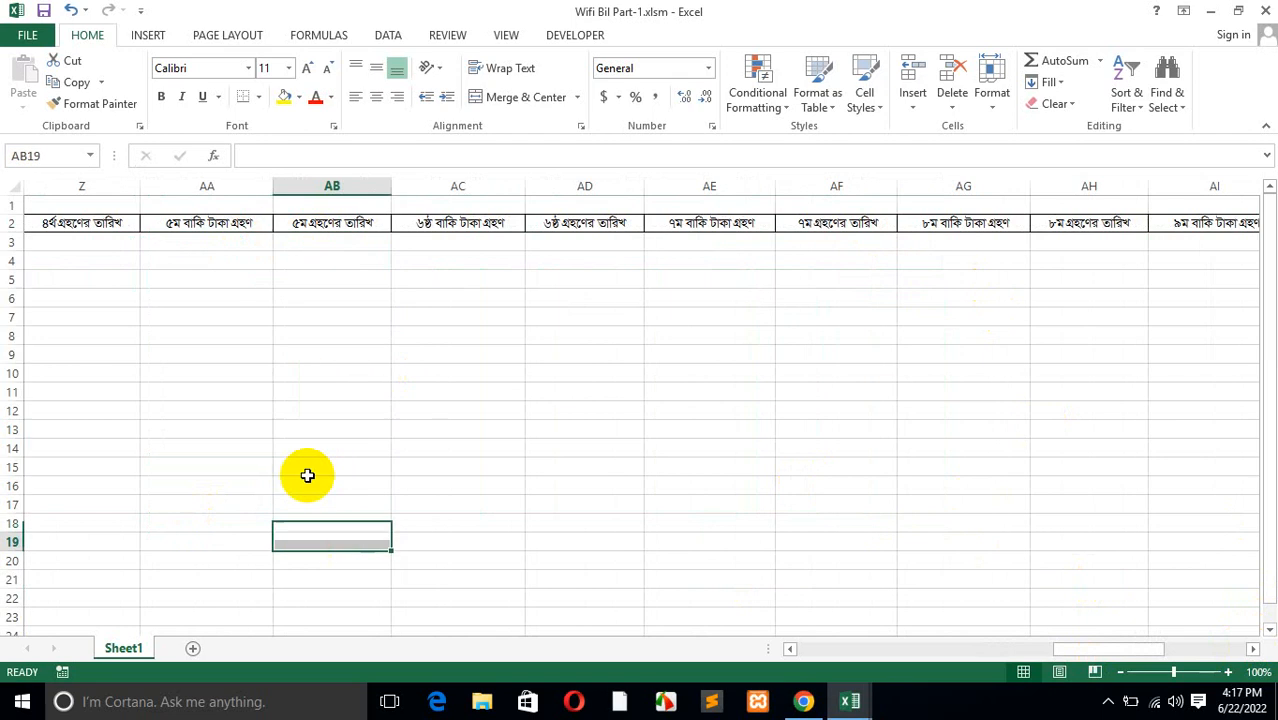
Step: Examine the ৬ষ্ঠ বাকি টাকা গ্রহণ and ৬ষ্ঠ গ্রহণের তারিখ columns with their entry cells
{"action": "left_click", "coordinate": [451, 242]}
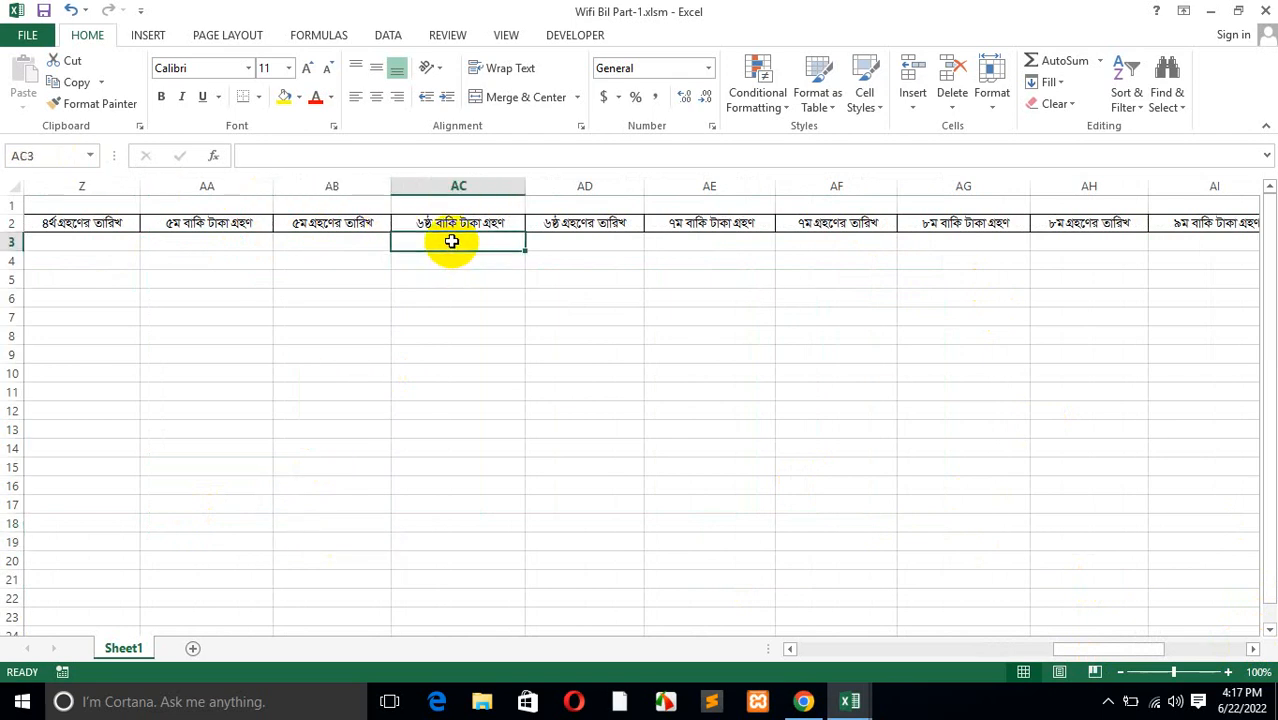
{"action": "left_click_drag", "start_coordinate": [452, 242], "coordinate": [452, 618]}
{"action": "left_click", "coordinate": [474, 450]}
{"action": "left_click_drag", "start_coordinate": [582, 245], "coordinate": [590, 624]}
{"action": "left_click_drag", "start_coordinate": [594, 524], "coordinate": [600, 506]}
Step: Examine the entry cells under ৭ম বাকি টাকা গ্রহণ and ৭ম গ্রহণের তারিখ
{"action": "left_click_drag", "start_coordinate": [704, 241], "coordinate": [718, 636]}
{"action": "left_click", "coordinate": [733, 477]}
{"action": "scroll", "coordinate": [750, 430], "scroll_direction": "up", "scroll_amount": 2}
{"action": "left_click_drag", "start_coordinate": [830, 243], "coordinate": [840, 562]}
Step: Examine the entry cells under ৮ম বাকি টাকা গ্রহণ and ৮ম গ্রহণের তারিখ
{"action": "left_click", "coordinate": [969, 241]}
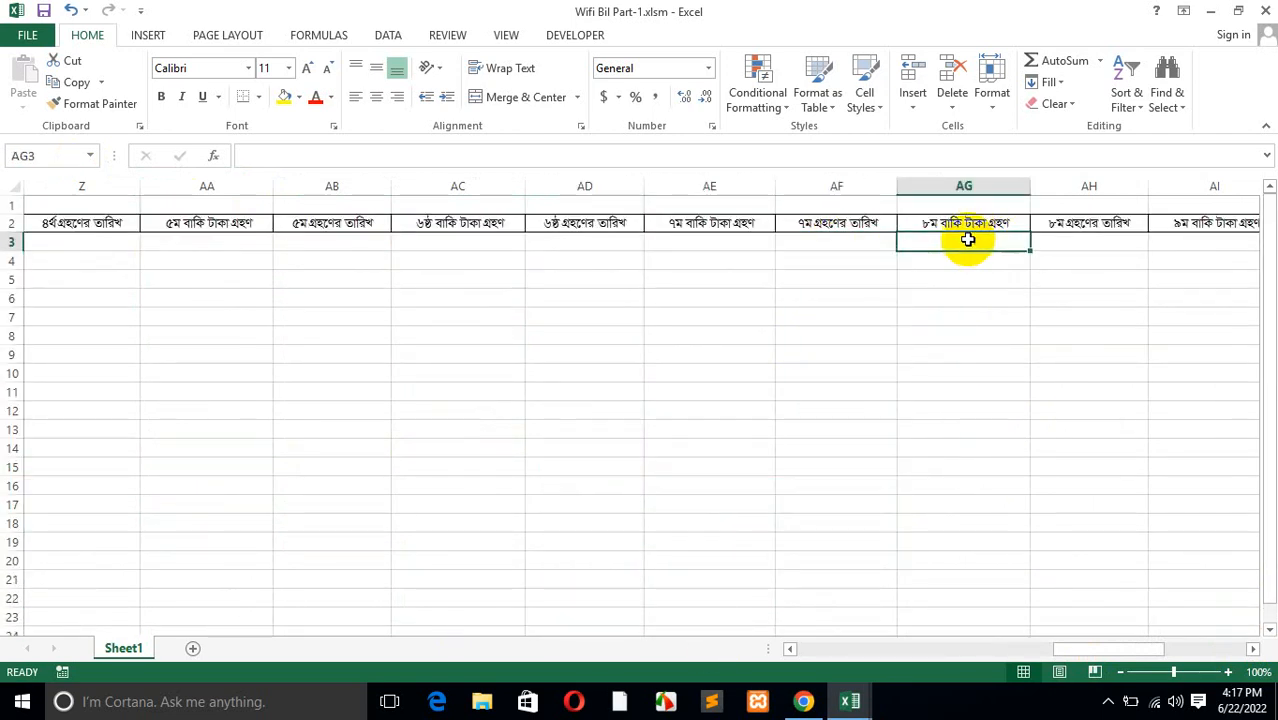
{"action": "left_click_drag", "start_coordinate": [966, 241], "coordinate": [945, 565]}
{"action": "left_click", "coordinate": [964, 491]}
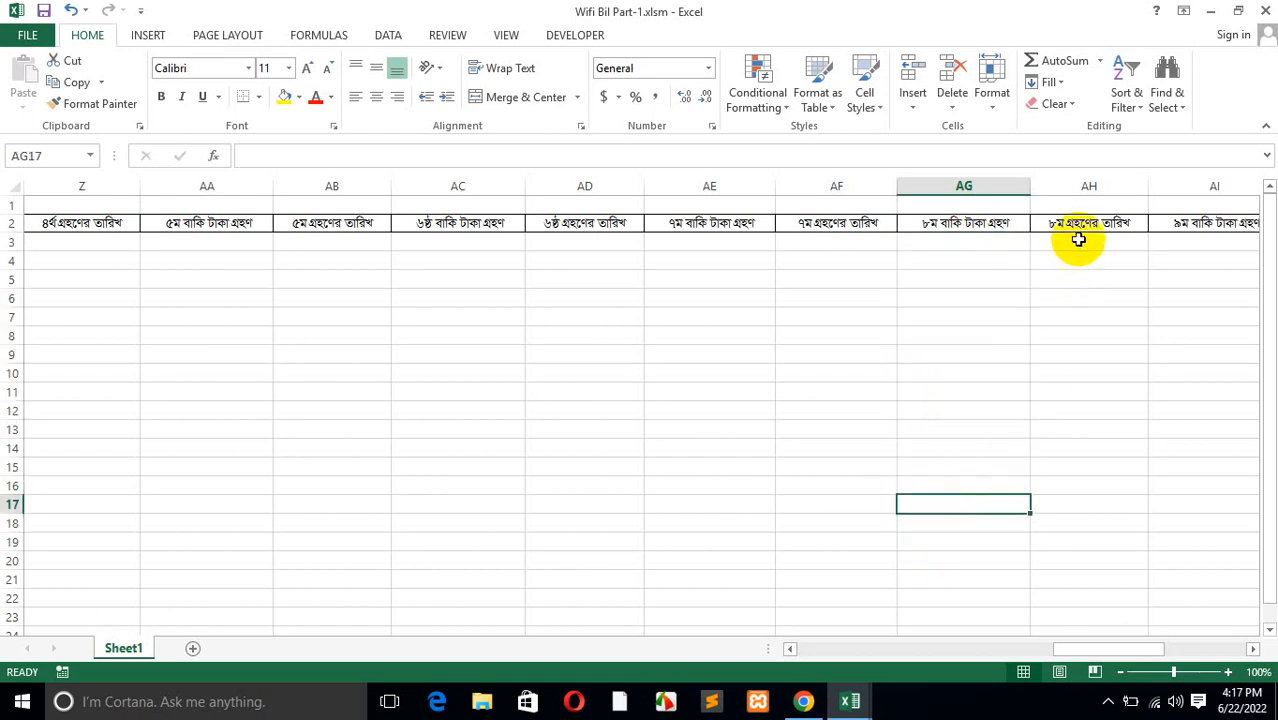
{"action": "left_click_drag", "start_coordinate": [1078, 241], "coordinate": [1093, 563]}
Step: Examine the ৯ম বাকি টাকা গ্রহণ and ৯ম গ্রহণের তারিখ columns further along the header row
{"action": "left_click", "coordinate": [1252, 650]}
{"action": "left_click", "coordinate": [1252, 650]}
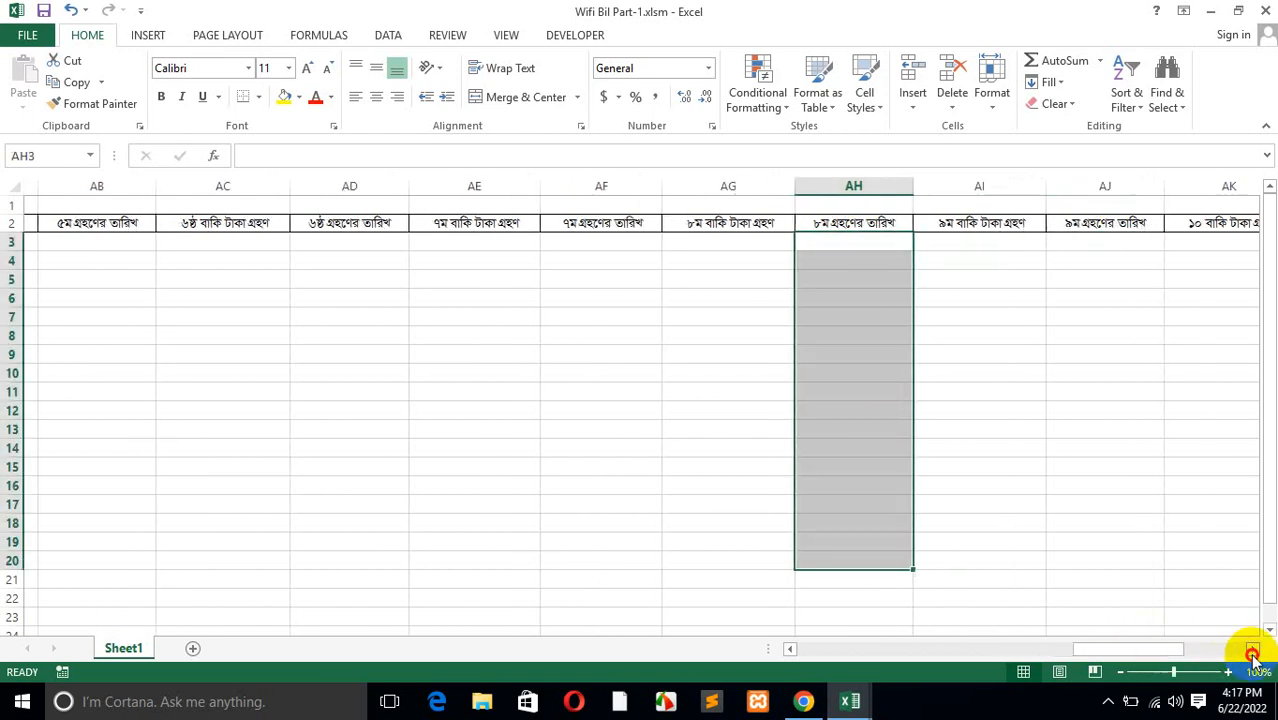
{"action": "left_click", "coordinate": [1253, 651]}
{"action": "left_click", "coordinate": [1258, 671]}
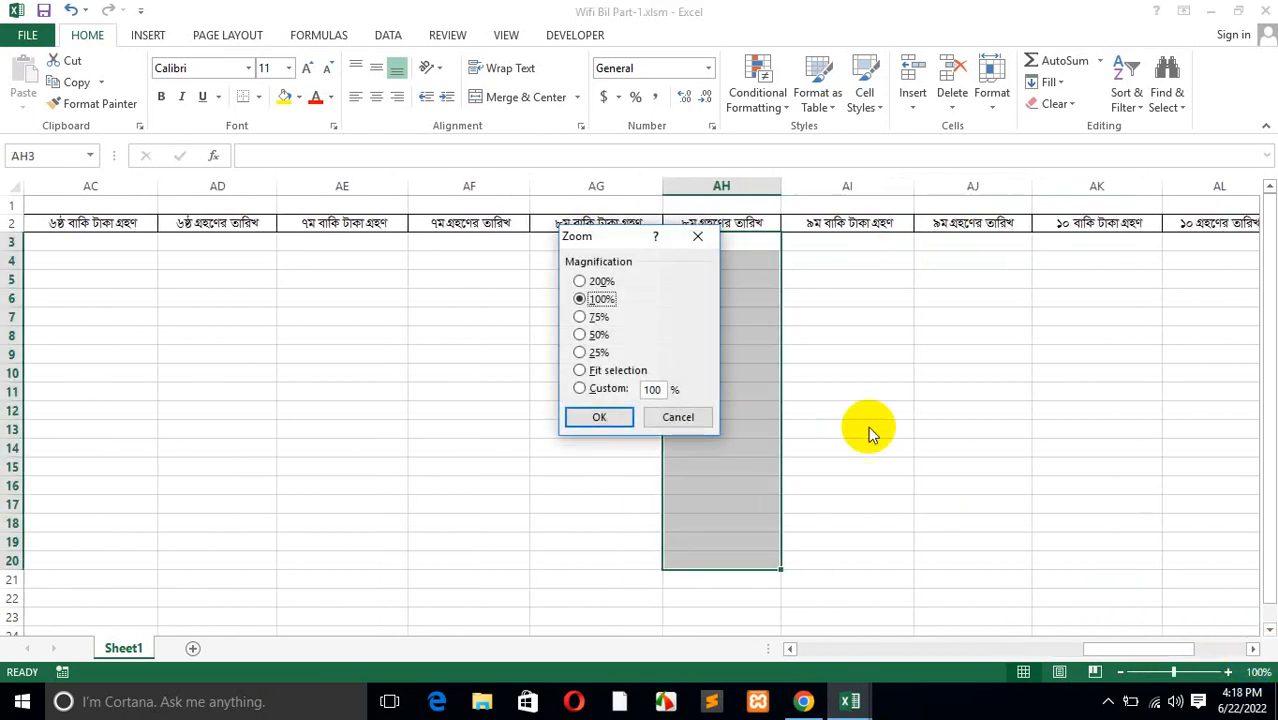
{"action": "left_click", "coordinate": [702, 240]}
{"action": "left_click", "coordinate": [1252, 650]}
{"action": "left_click", "coordinate": [1252, 650]}
{"action": "left_click", "coordinate": [1252, 650]}
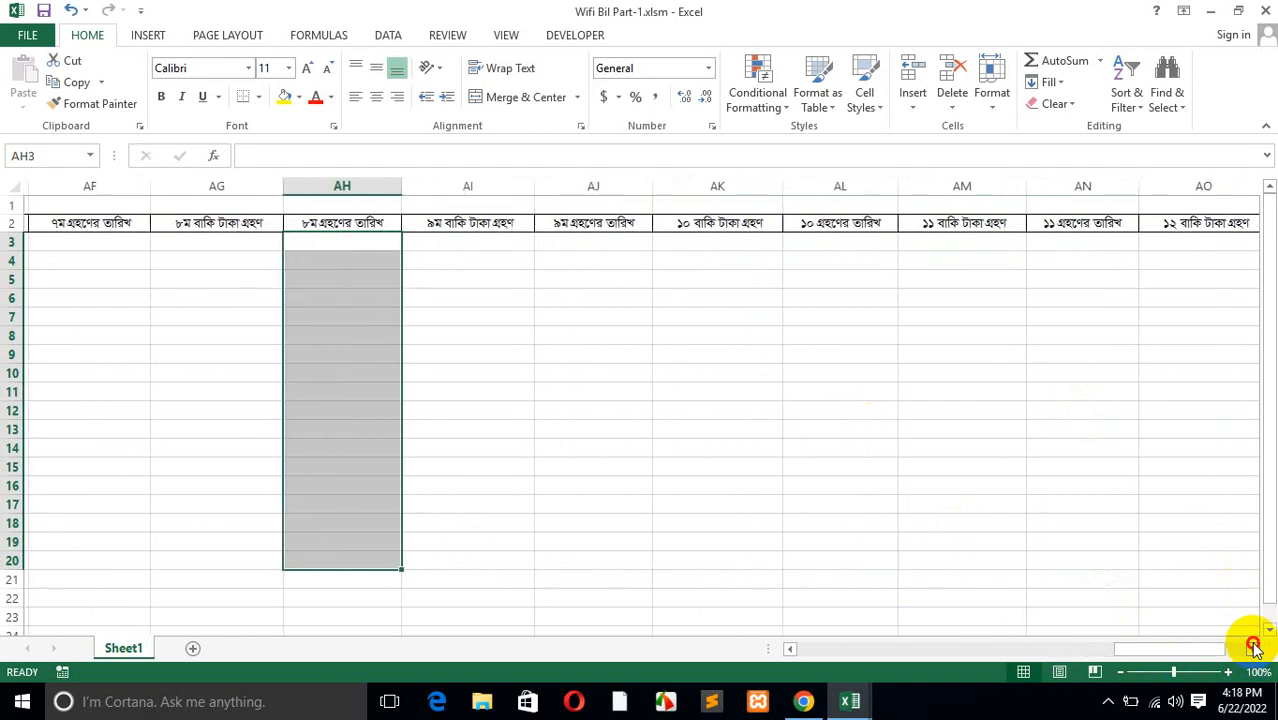
{"action": "left_click", "coordinate": [1252, 650]}
{"action": "left_click", "coordinate": [288, 258]}
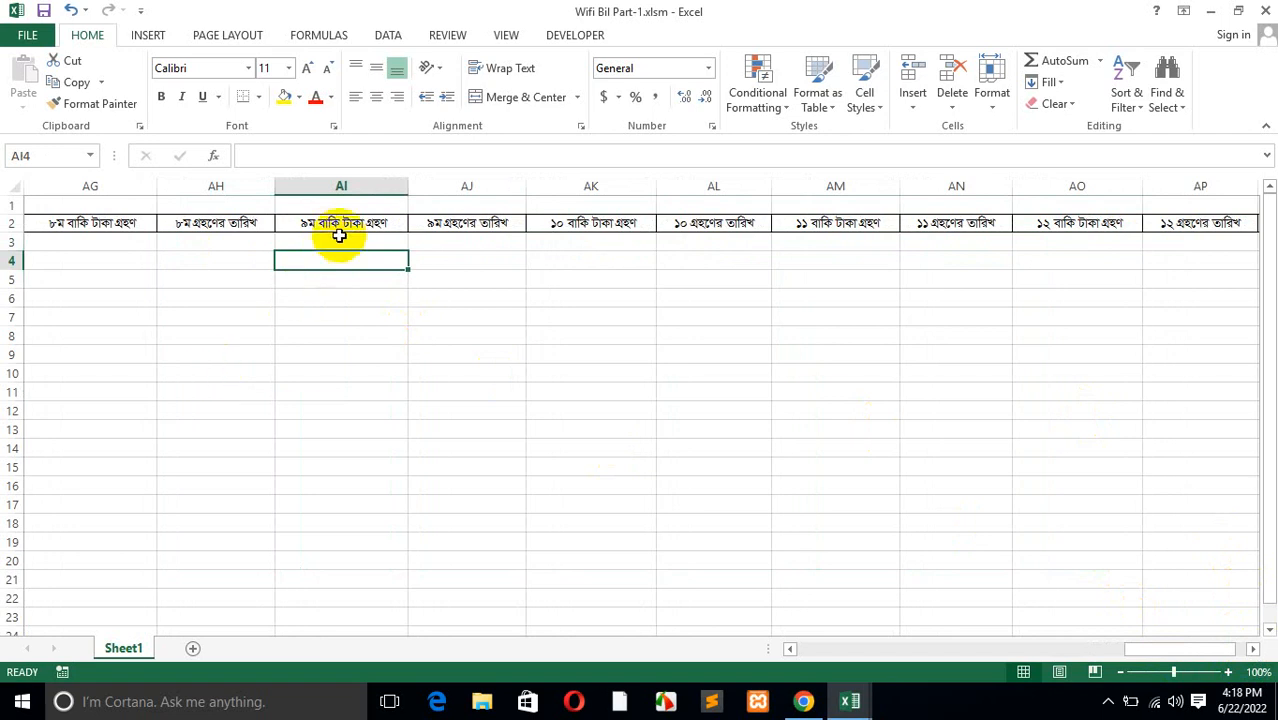
{"action": "left_click_drag", "start_coordinate": [339, 240], "coordinate": [345, 482]}
{"action": "left_click_drag", "start_coordinate": [462, 251], "coordinate": [462, 432]}
{"action": "left_click", "coordinate": [462, 430]}
Step: Examine the ১০ বাকি টাকা গ্রহণ and ১০ গ্রহণের তারিখ columns with their entry cells
{"action": "left_click", "coordinate": [599, 243]}
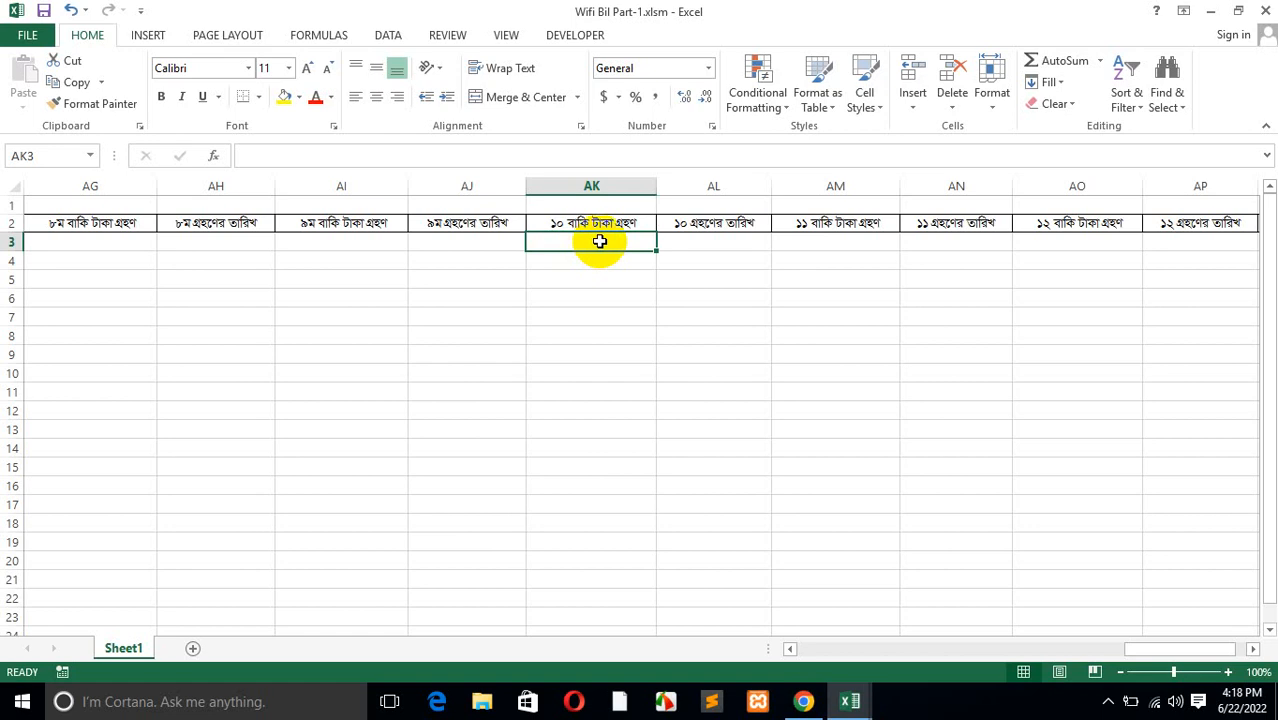
{"action": "left_click_drag", "start_coordinate": [598, 241], "coordinate": [593, 565]}
{"action": "left_click", "coordinate": [609, 372]}
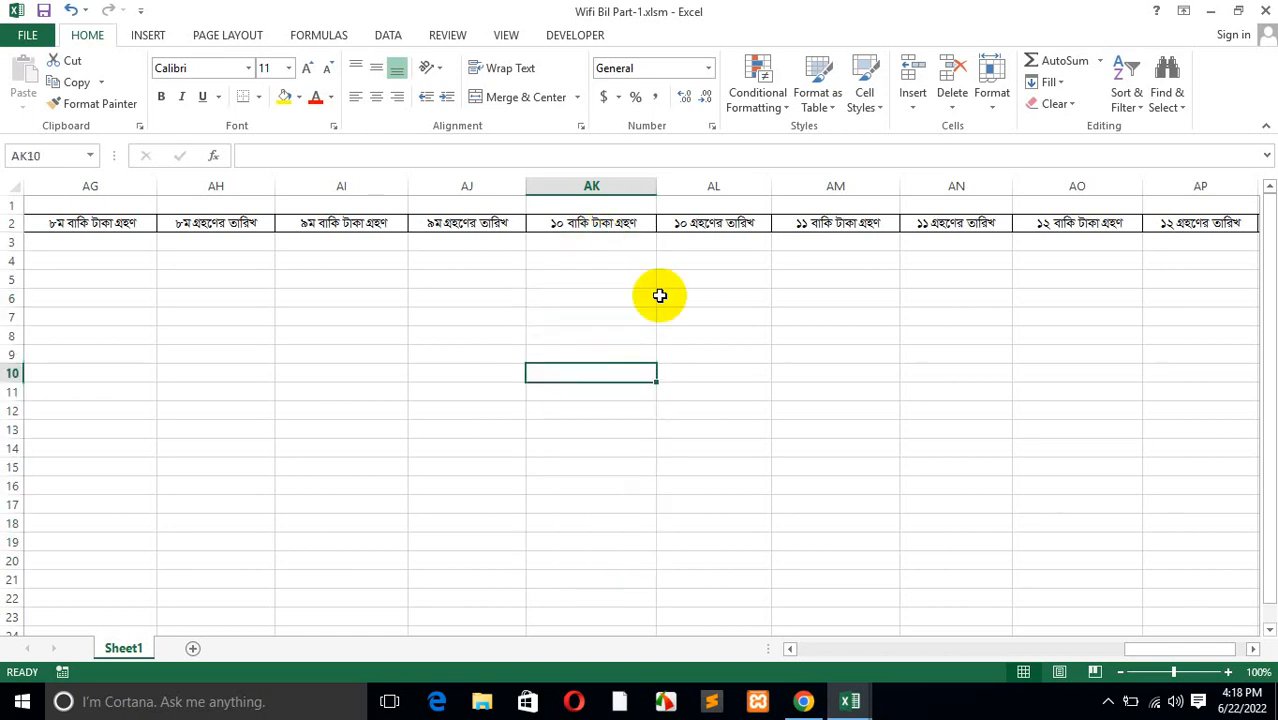
{"action": "left_click", "coordinate": [704, 240]}
{"action": "left_click_drag", "start_coordinate": [716, 239], "coordinate": [740, 510]}
{"action": "left_click", "coordinate": [738, 505]}
Step: Examine the ১১ বাকি টাকা গ্রহণ and ১১ গ্রহণের তারিখ columns with their entry cells
{"action": "left_click_drag", "start_coordinate": [833, 241], "coordinate": [856, 491]}
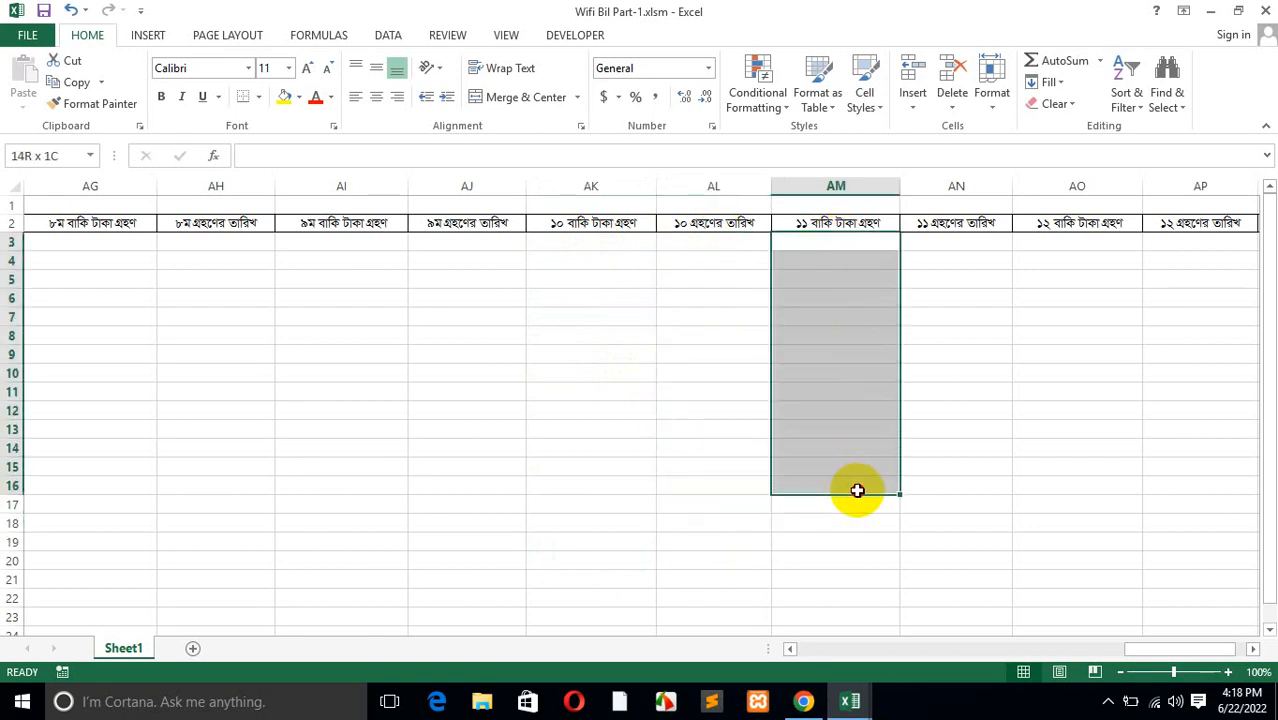
{"action": "left_click", "coordinate": [1253, 650]}
{"action": "left_click", "coordinate": [1253, 650]}
{"action": "left_click", "coordinate": [1253, 650]}
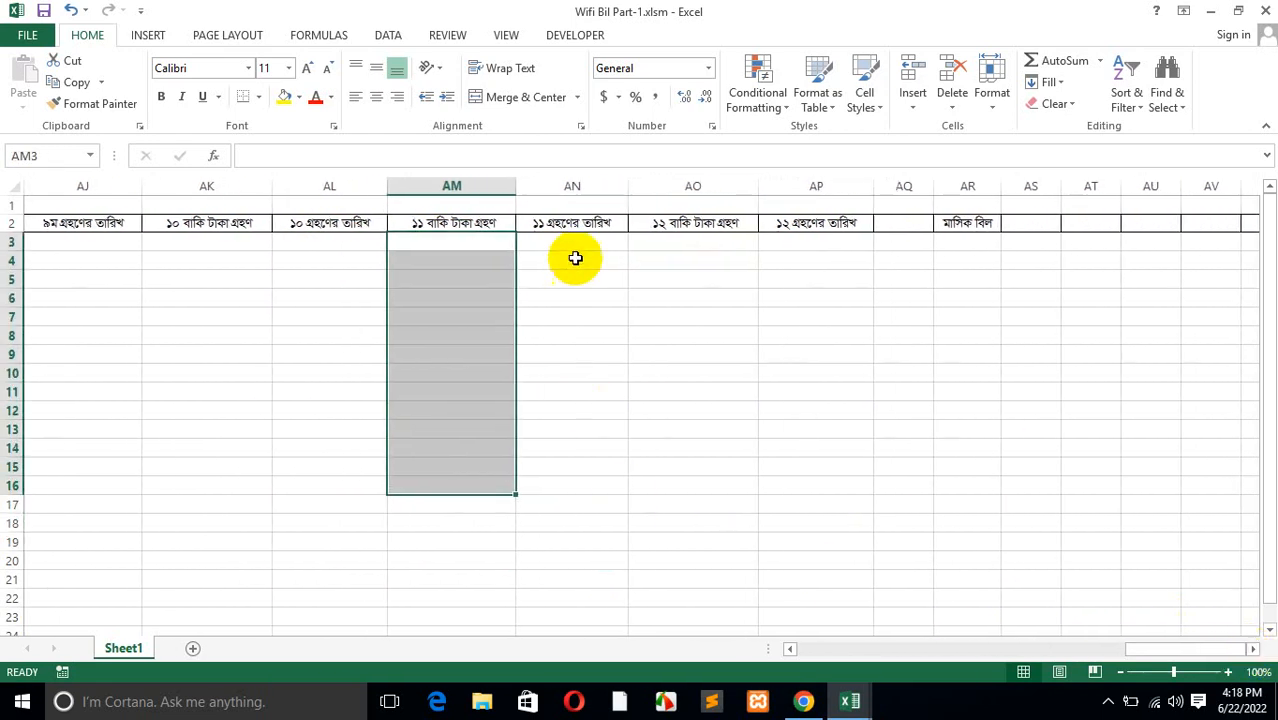
{"action": "left_click_drag", "start_coordinate": [577, 241], "coordinate": [553, 463]}
{"action": "left_click", "coordinate": [553, 463]}
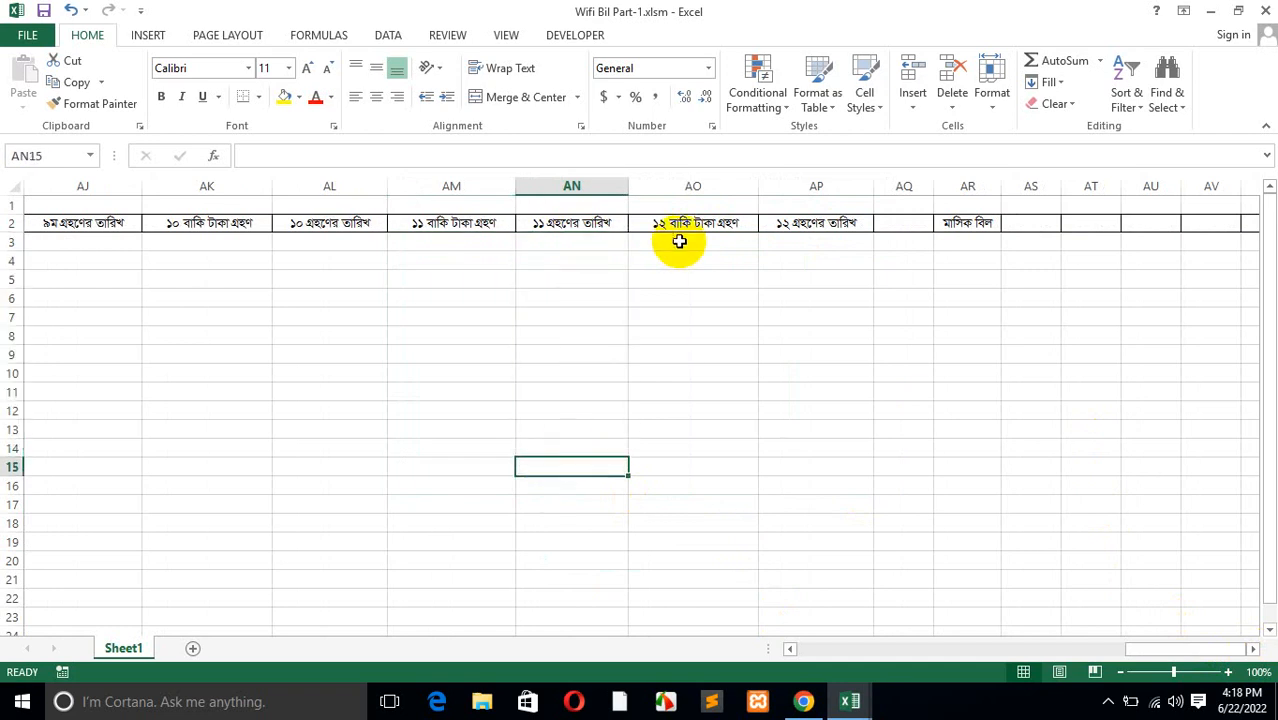
Step: Recheck the entry cells of the two ১১ installment columns against the adjoining ১২ বাকি টাকা গ্রহণ column
{"action": "left_click", "coordinate": [679, 241]}
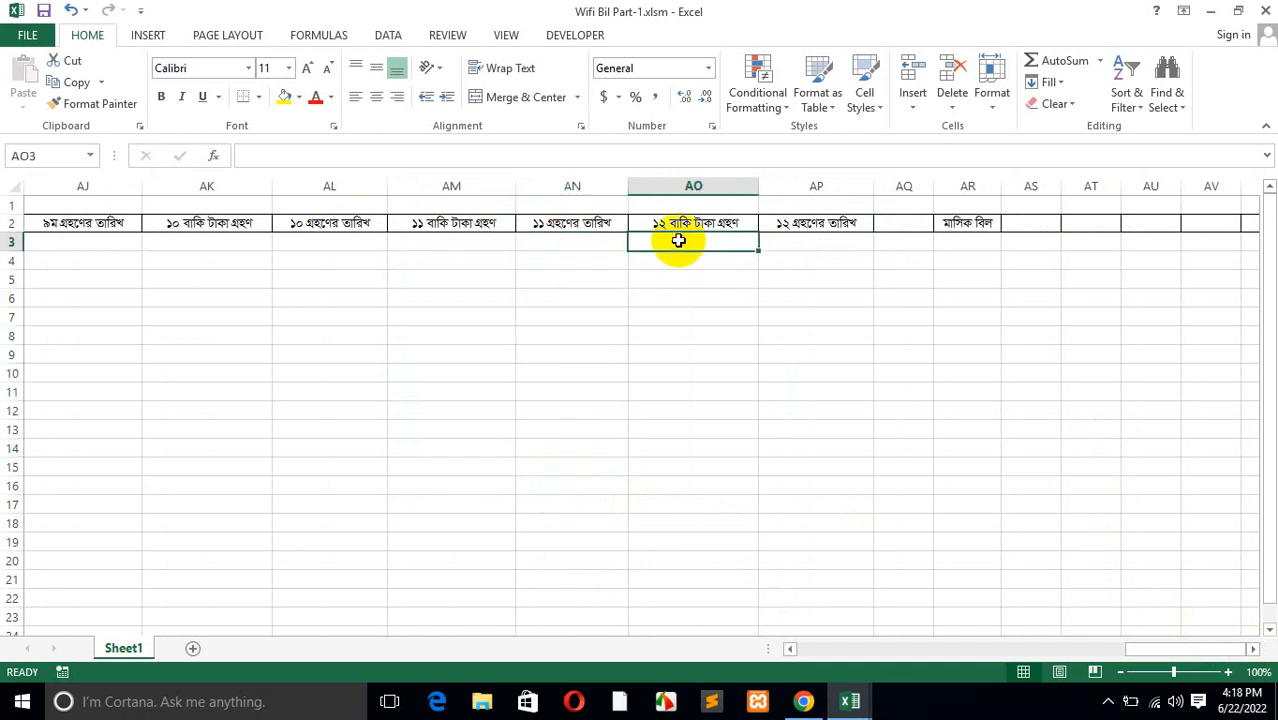
{"action": "left_click_drag", "start_coordinate": [552, 244], "coordinate": [528, 535]}
{"action": "left_click", "coordinate": [528, 536]}
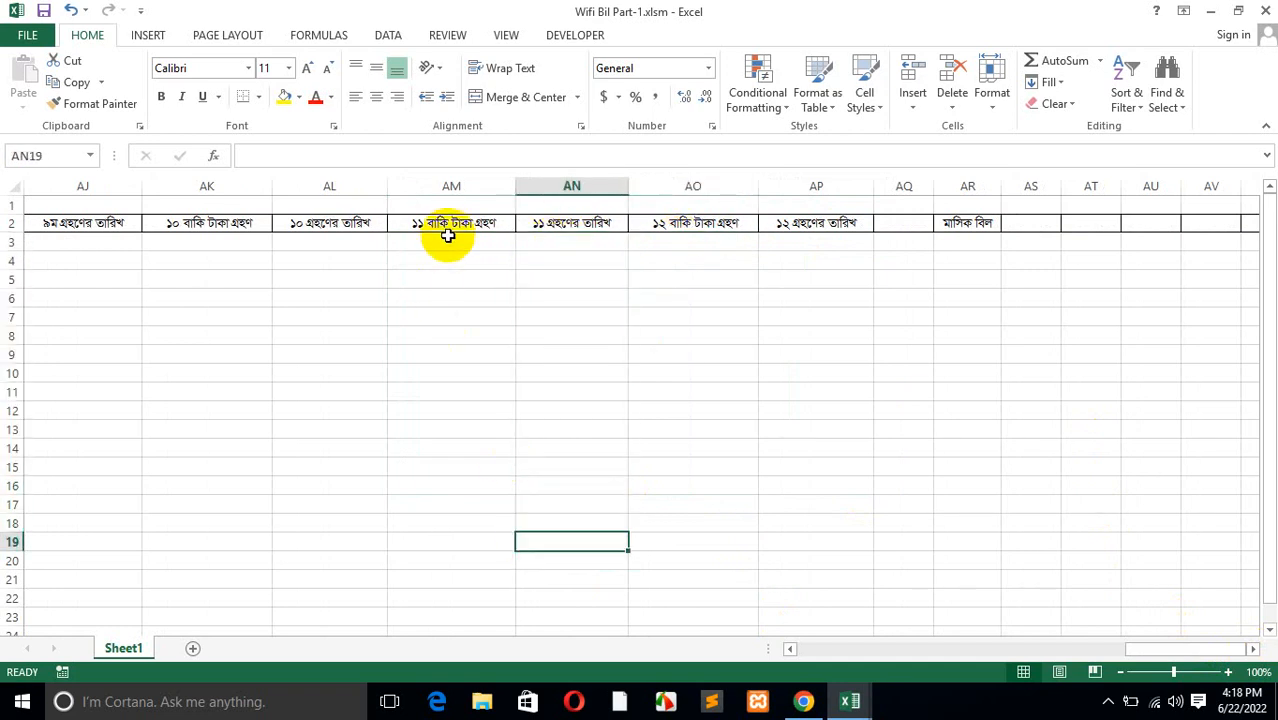
{"action": "left_click_drag", "start_coordinate": [448, 236], "coordinate": [454, 518]}
{"action": "left_click", "coordinate": [456, 509]}
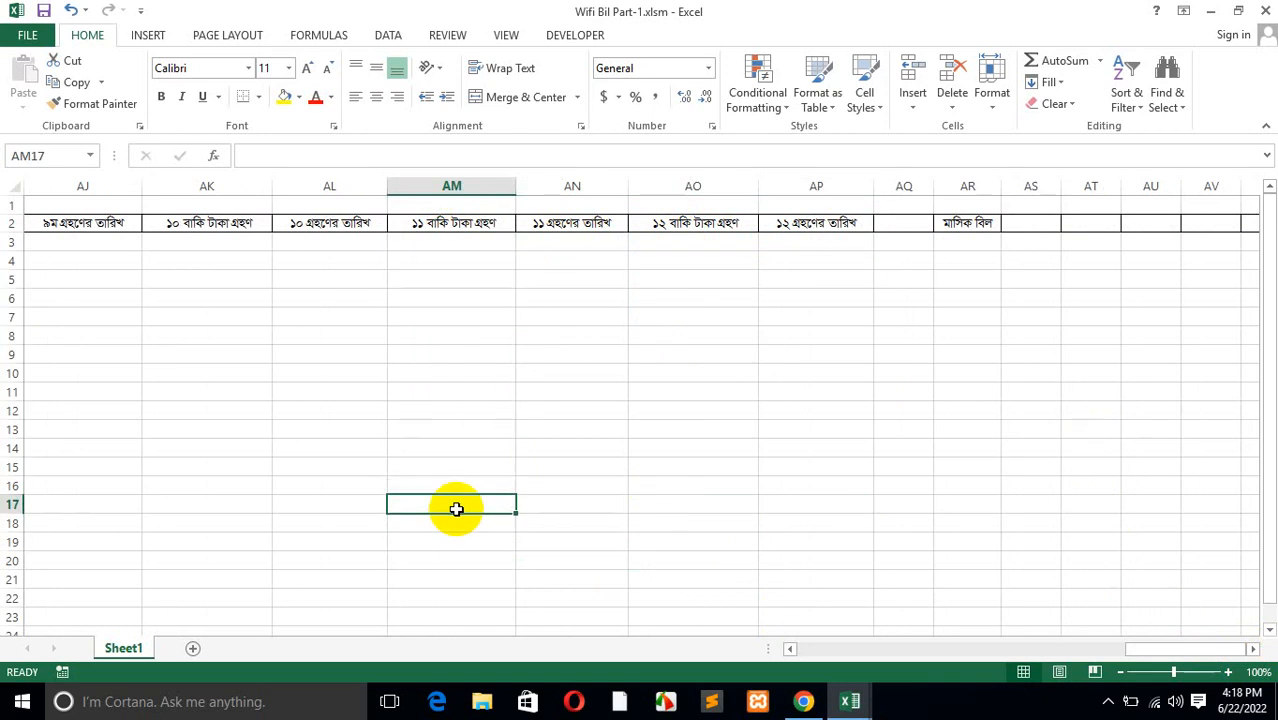
Step: Examine the ১২ বাকি টাকা গ্রহণ and ১২ গ্রহণের তারিখ columns with their entry cells
{"action": "left_click", "coordinate": [807, 249]}
{"action": "left_click_drag", "start_coordinate": [685, 242], "coordinate": [693, 534]}
{"action": "left_click", "coordinate": [693, 526]}
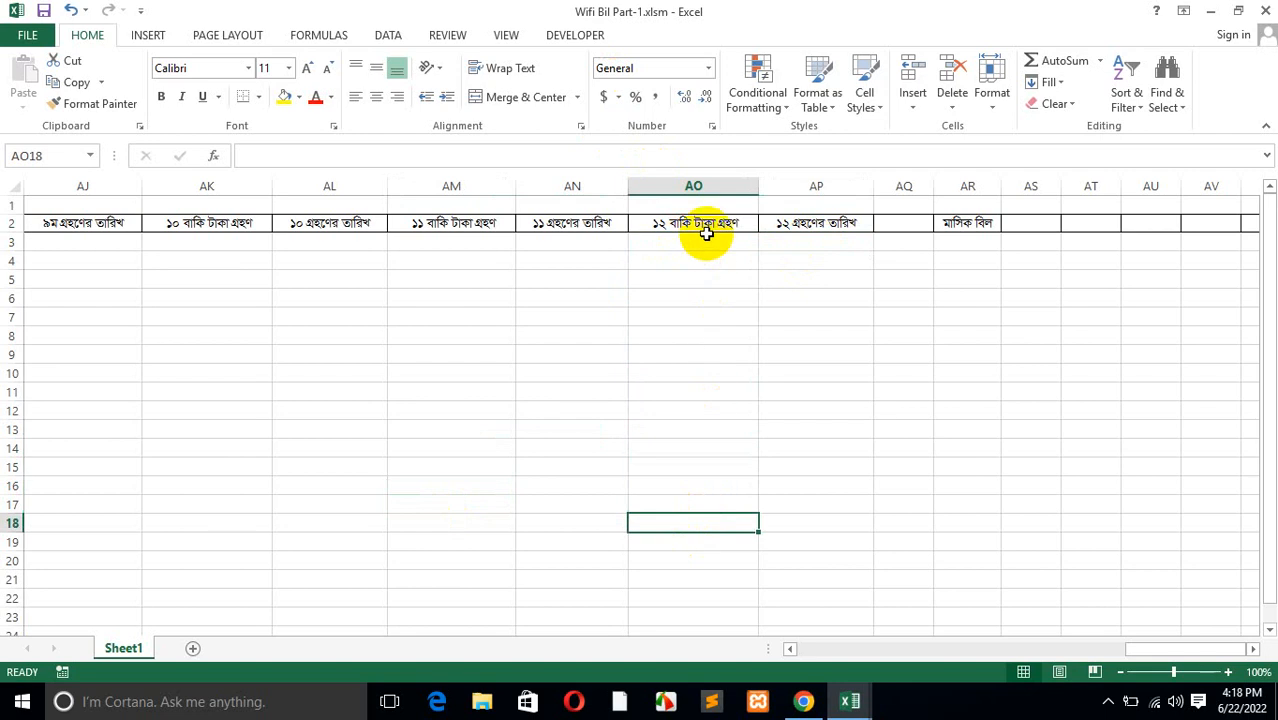
{"action": "left_click_drag", "start_coordinate": [705, 242], "coordinate": [690, 510]}
{"action": "left_click", "coordinate": [690, 505]}
{"action": "left_click_drag", "start_coordinate": [808, 243], "coordinate": [799, 488]}
{"action": "left_click", "coordinate": [799, 486]}
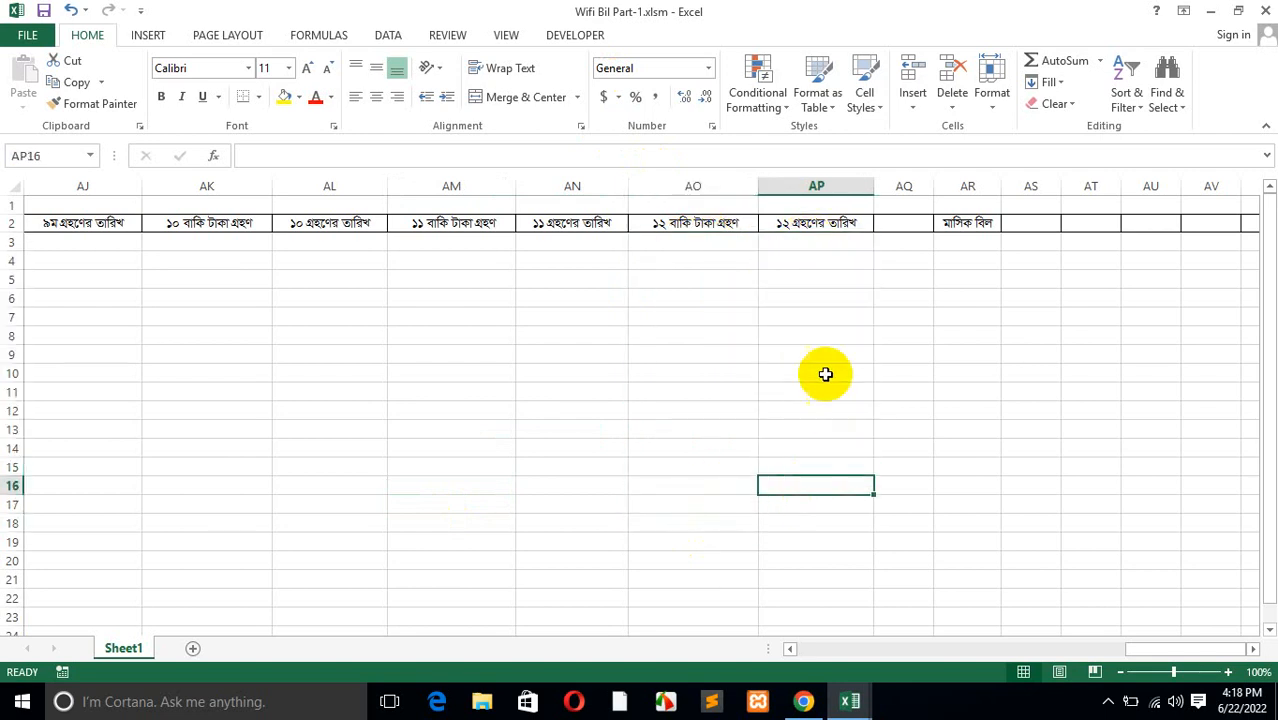
Step: Examine the মাসিক বিল header in column AR and the entry cells below it
{"action": "left_click", "coordinate": [968, 226]}
{"action": "left_click", "coordinate": [968, 244]}
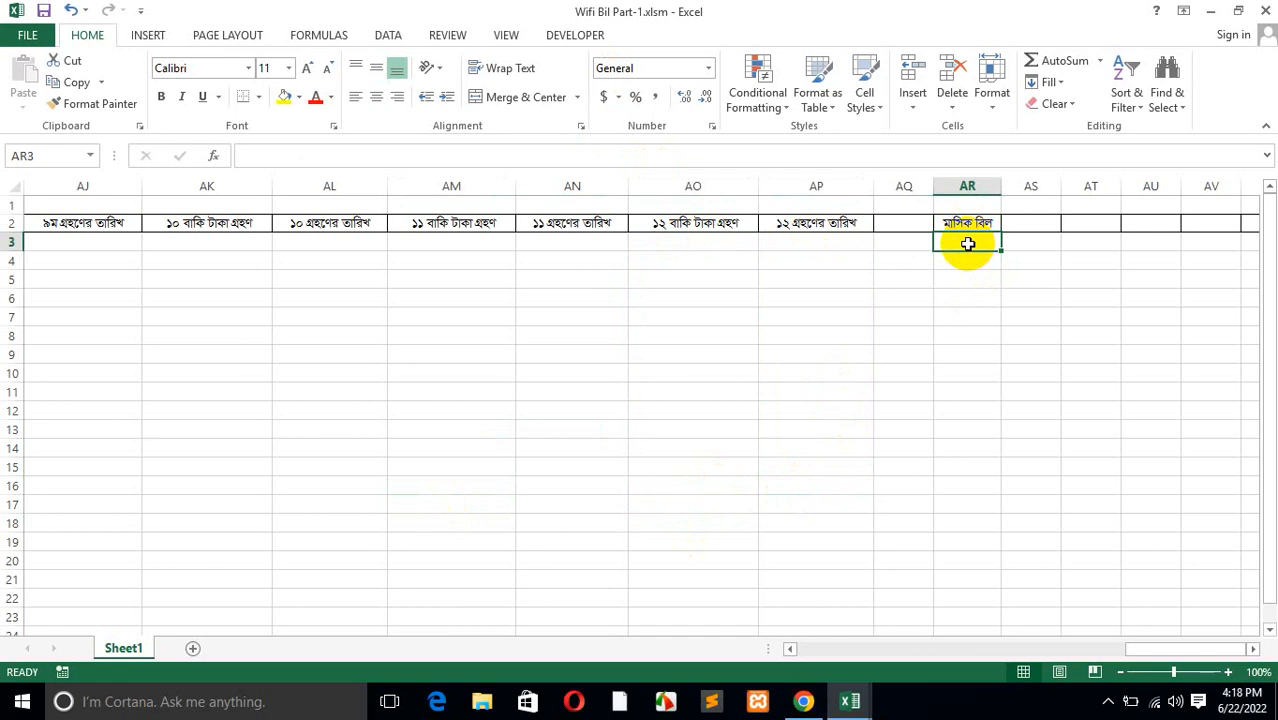
{"action": "left_click_drag", "start_coordinate": [967, 238], "coordinate": [960, 495]}
{"action": "left_click", "coordinate": [958, 485]}
{"action": "left_click_drag", "start_coordinate": [973, 241], "coordinate": [970, 448]}
{"action": "left_click", "coordinate": [970, 448]}
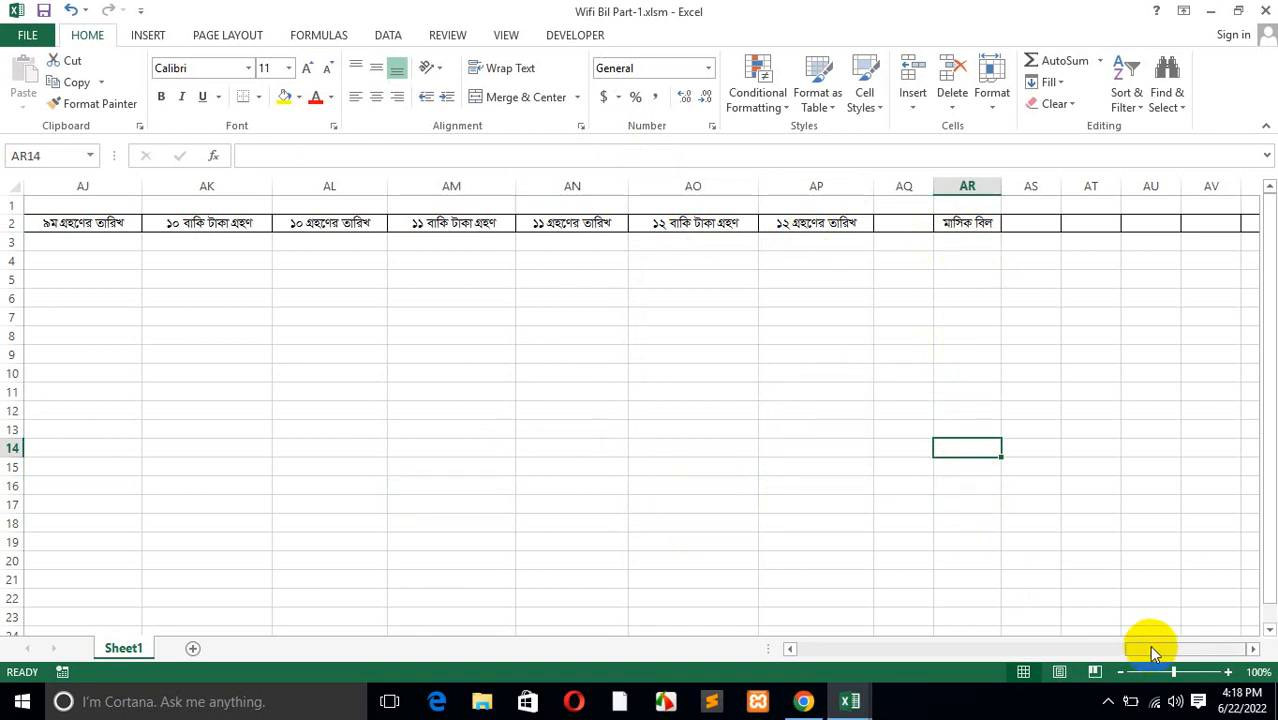
Step: Return to the start of the sheet and review the নাম, Date and Customar headers in row 2
{"action": "left_click_drag", "start_coordinate": [1150, 649], "coordinate": [764, 670]}
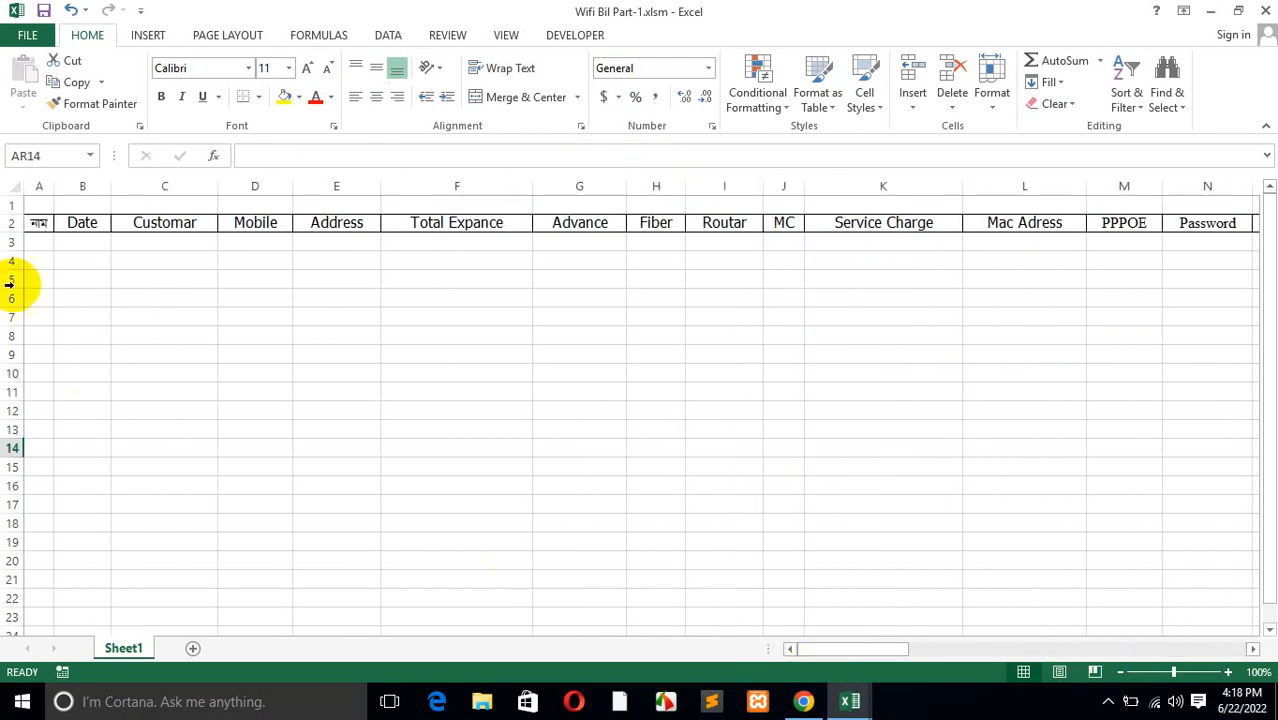
{"action": "left_click", "coordinate": [36, 186]}
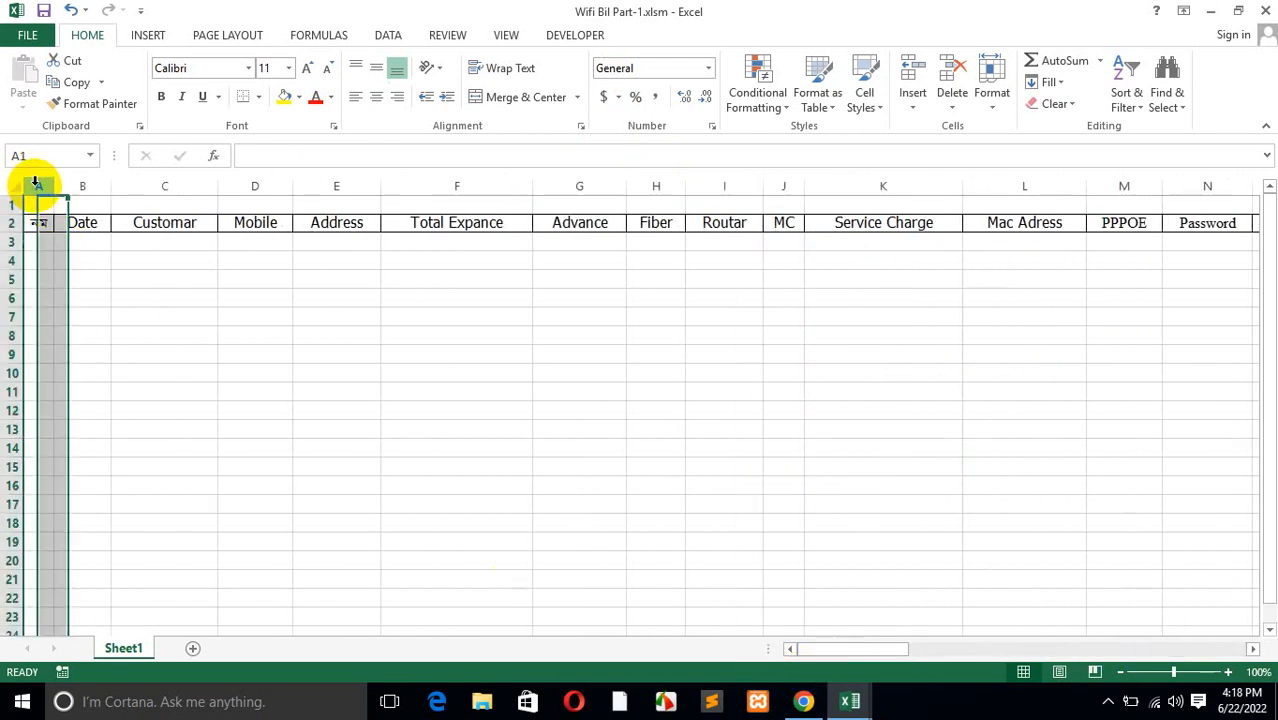
{"action": "left_click", "coordinate": [55, 228]}
{"action": "left_click", "coordinate": [45, 224]}
{"action": "left_click", "coordinate": [82, 223]}
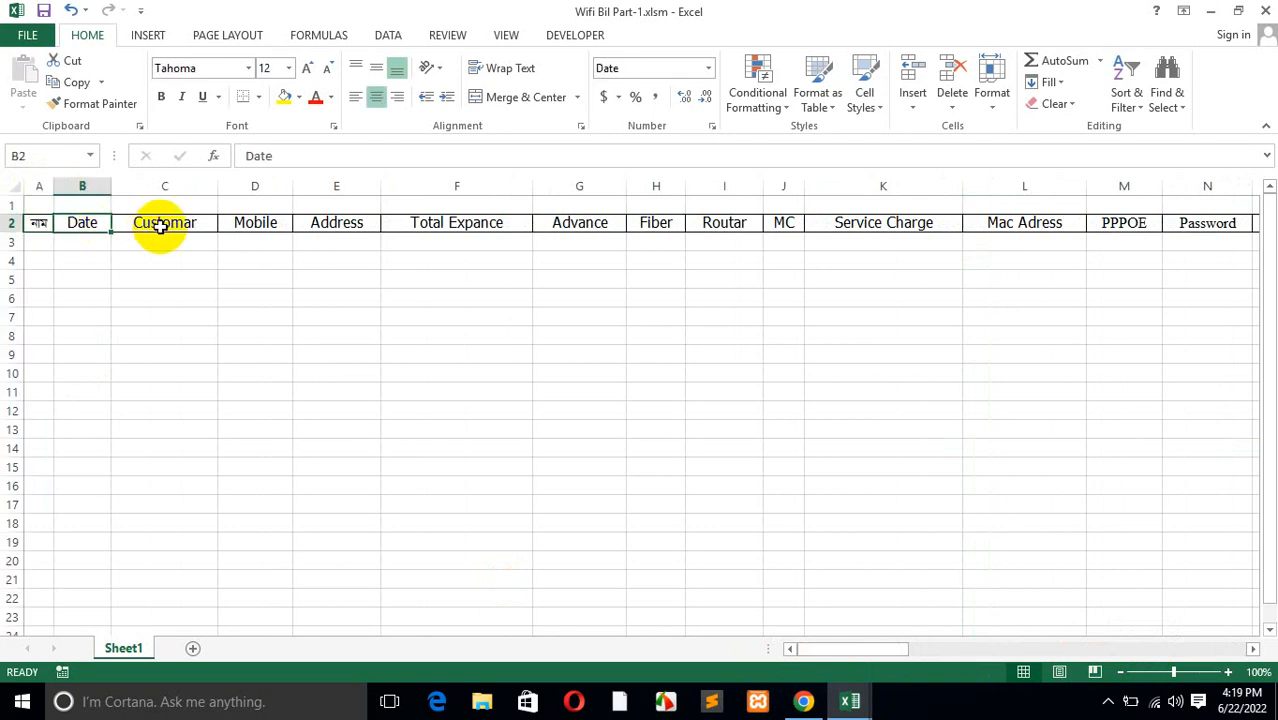
{"action": "left_click", "coordinate": [162, 226]}
{"action": "left_click", "coordinate": [36, 224]}
{"action": "left_click", "coordinate": [109, 224]}
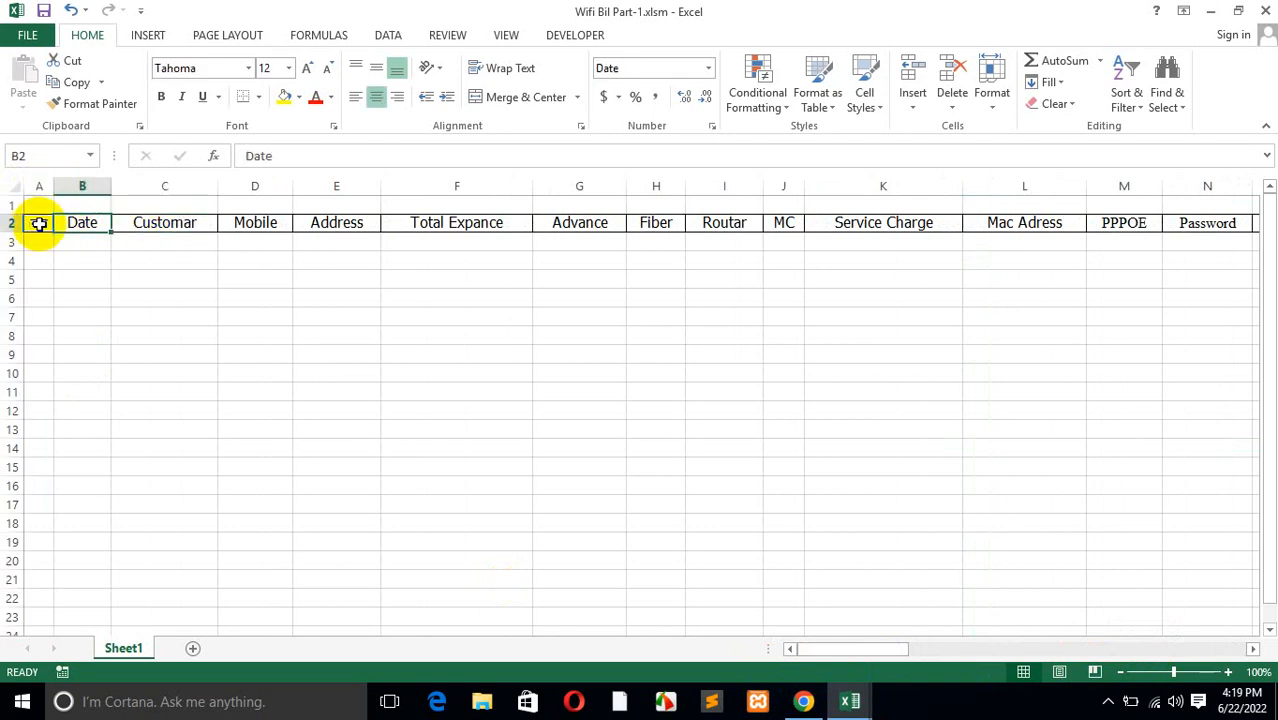
Step: Apply All Borders to the header row from নাম in A2 through মাসিক বিল in AR2
{"action": "left_click_drag", "start_coordinate": [40, 218], "coordinate": [597, 218]}
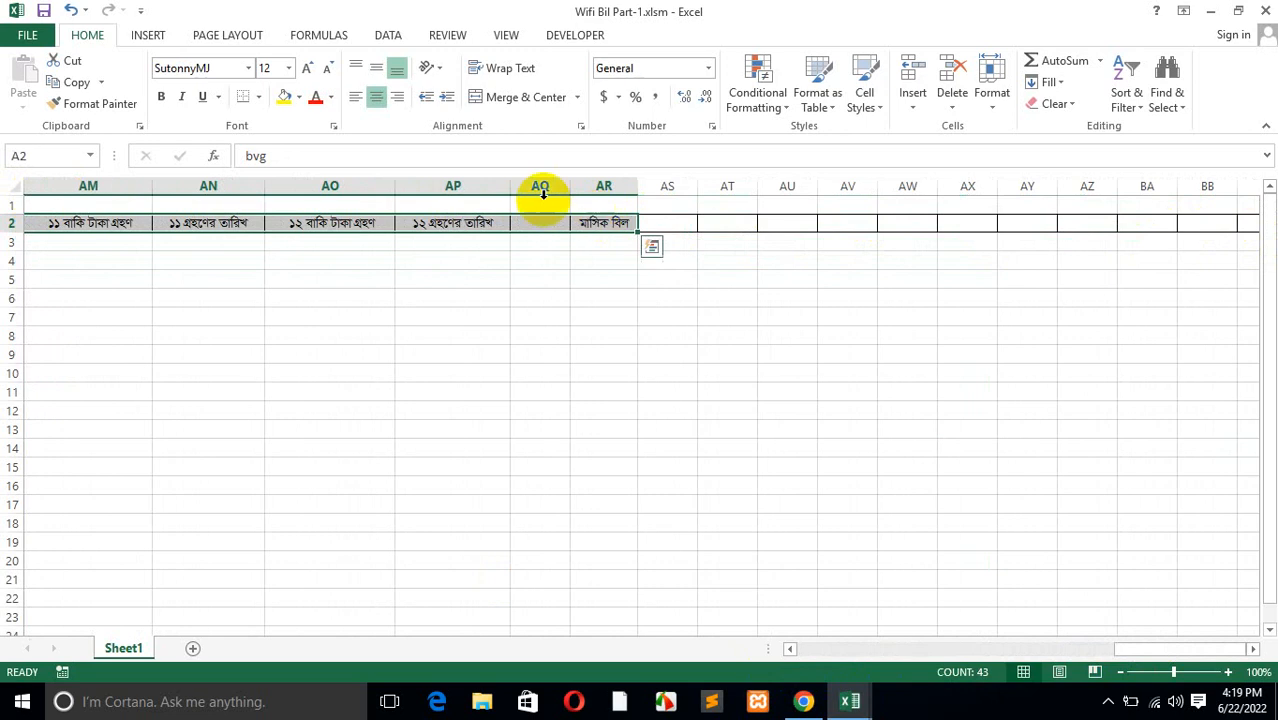
{"action": "left_click", "coordinate": [258, 97]}
{"action": "left_click", "coordinate": [265, 298]}
Step: Apply All Borders to columns A through AR from header row 2 down to the sheet's last row
{"action": "scroll", "coordinate": [914, 320], "scroll_direction": "left", "scroll_amount": 10}
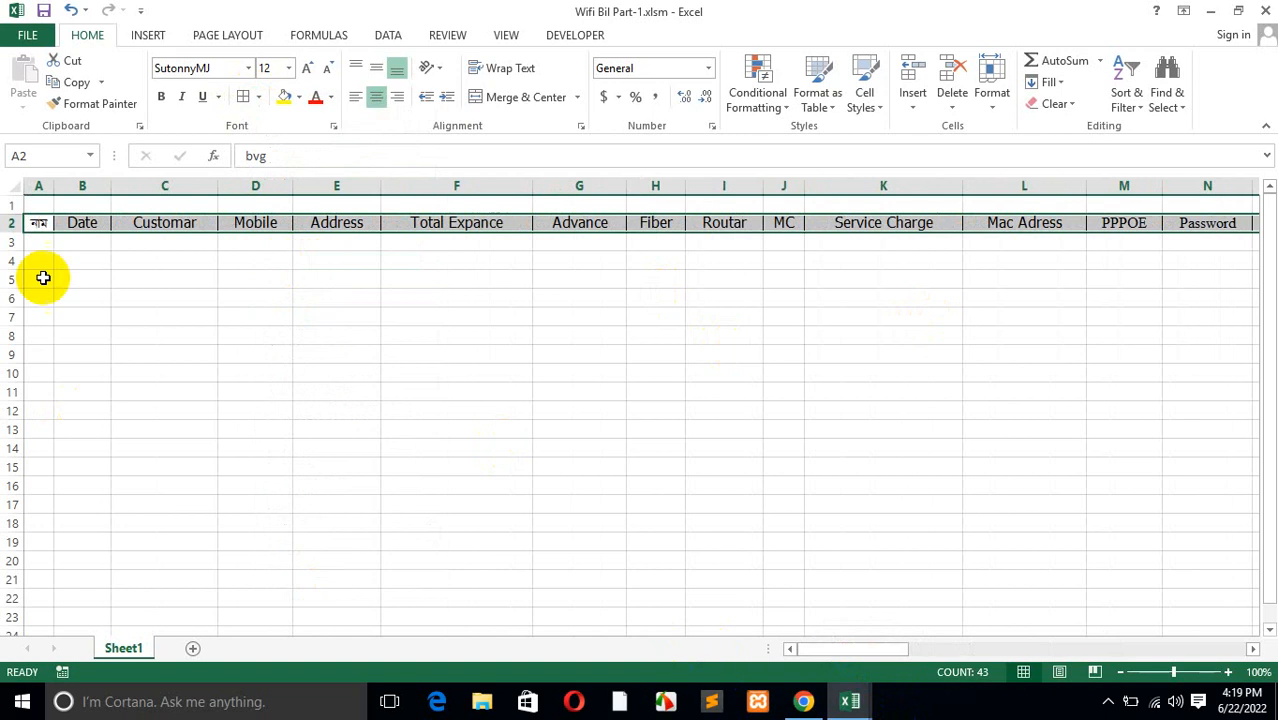
{"action": "left_click", "coordinate": [63, 228]}
{"action": "left_click", "coordinate": [57, 266]}
{"action": "left_click", "coordinate": [42, 223]}
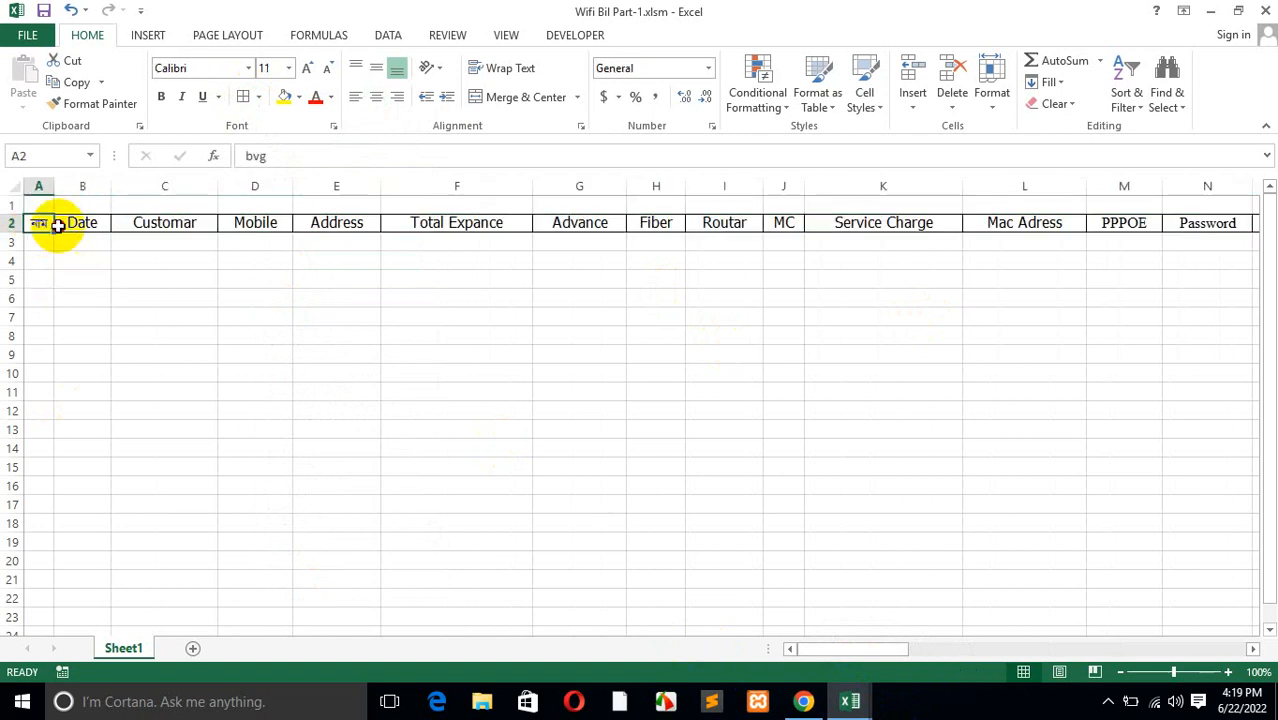
{"action": "left_click_drag", "start_coordinate": [58, 225], "coordinate": [848, 236]}
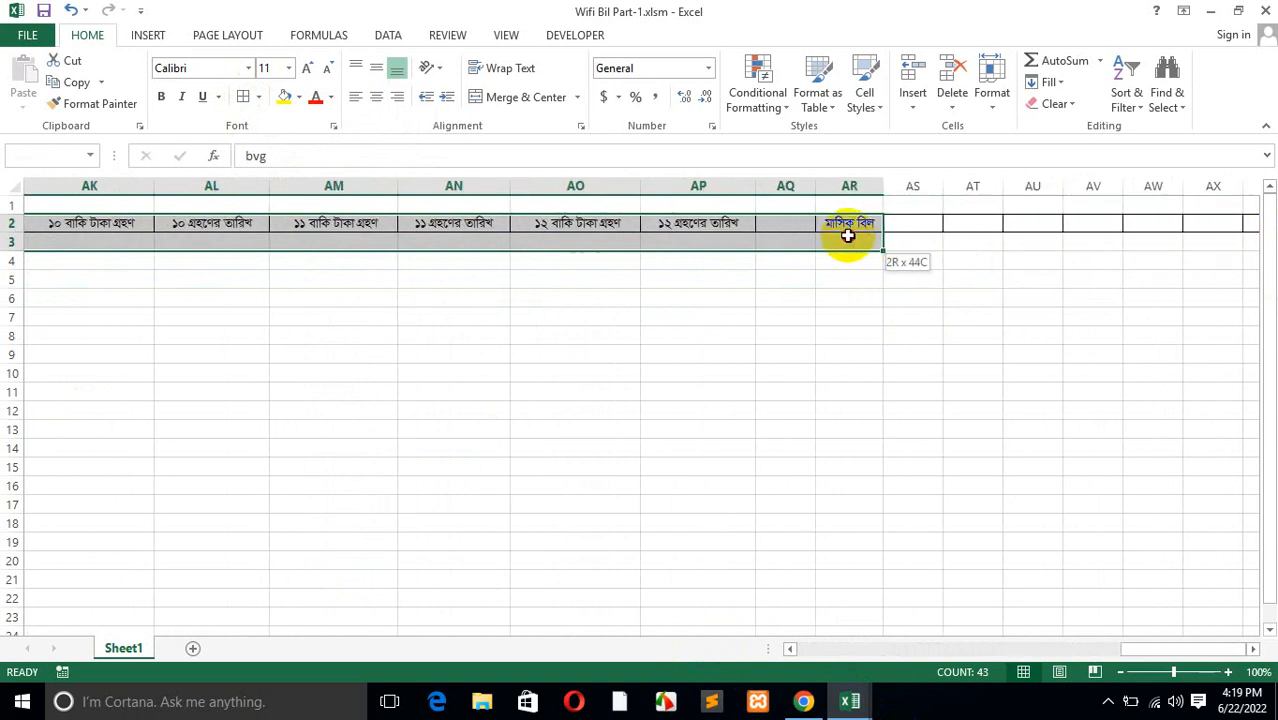
{"action": "key", "text": "ctrl+shift+Down"}
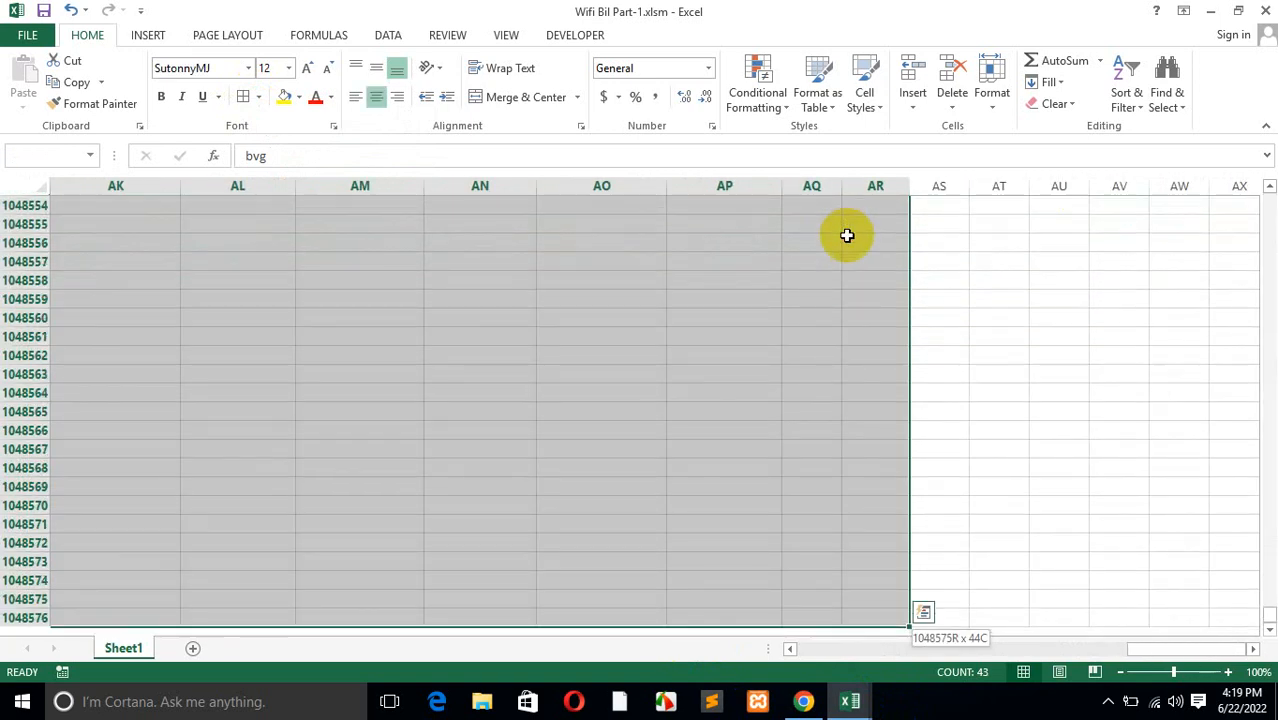
{"action": "left_click", "coordinate": [243, 96]}
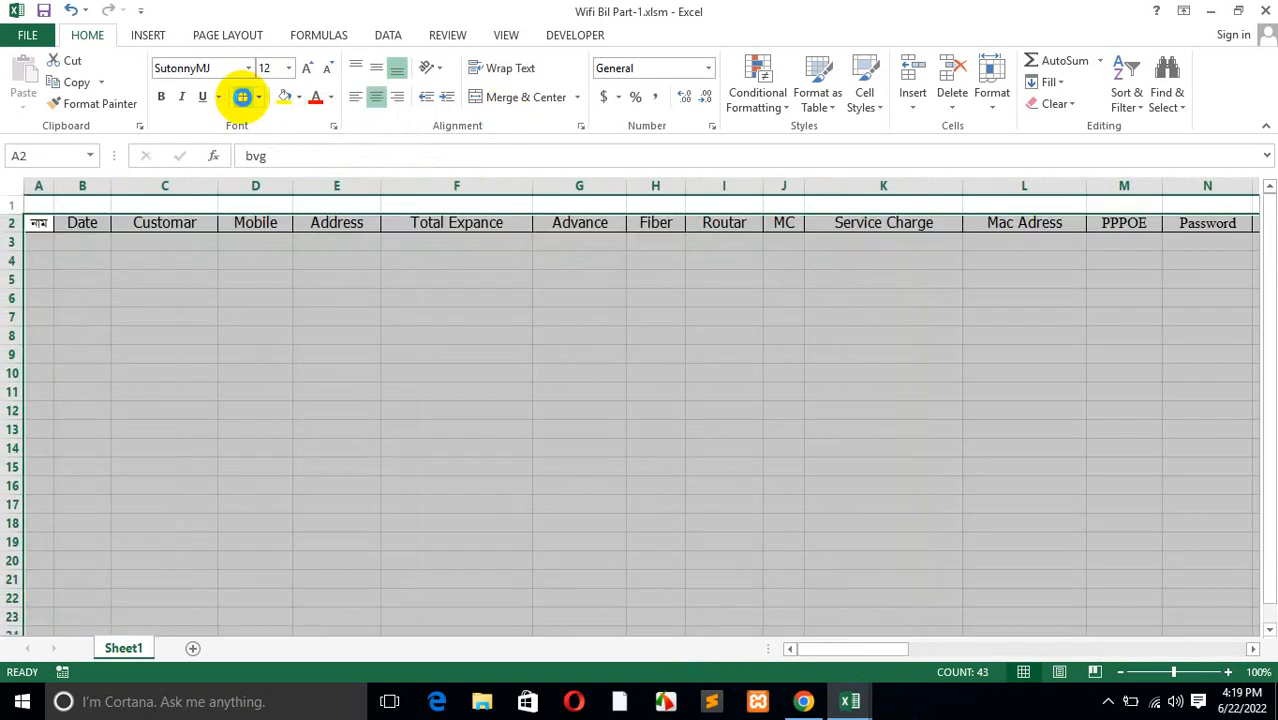
{"action": "left_click", "coordinate": [588, 371]}
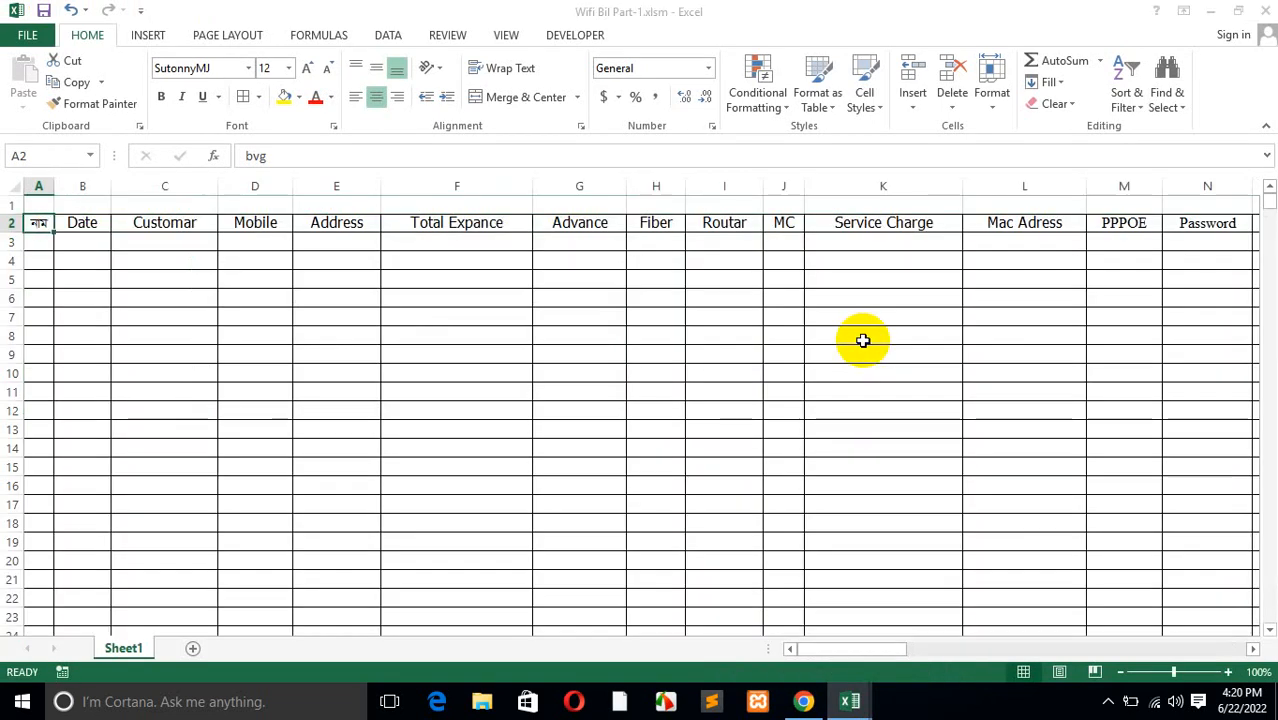
{"action": "left_click", "coordinate": [422, 317]}
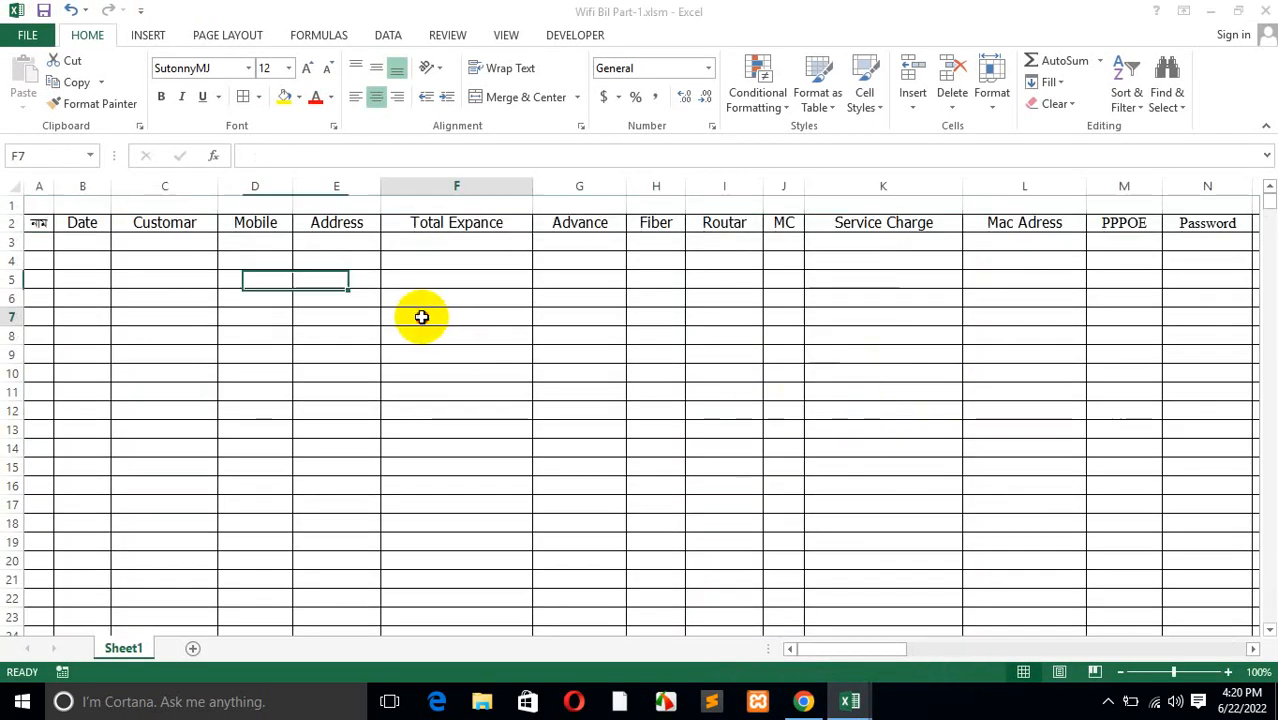
{"action": "left_click", "coordinate": [115, 241]}
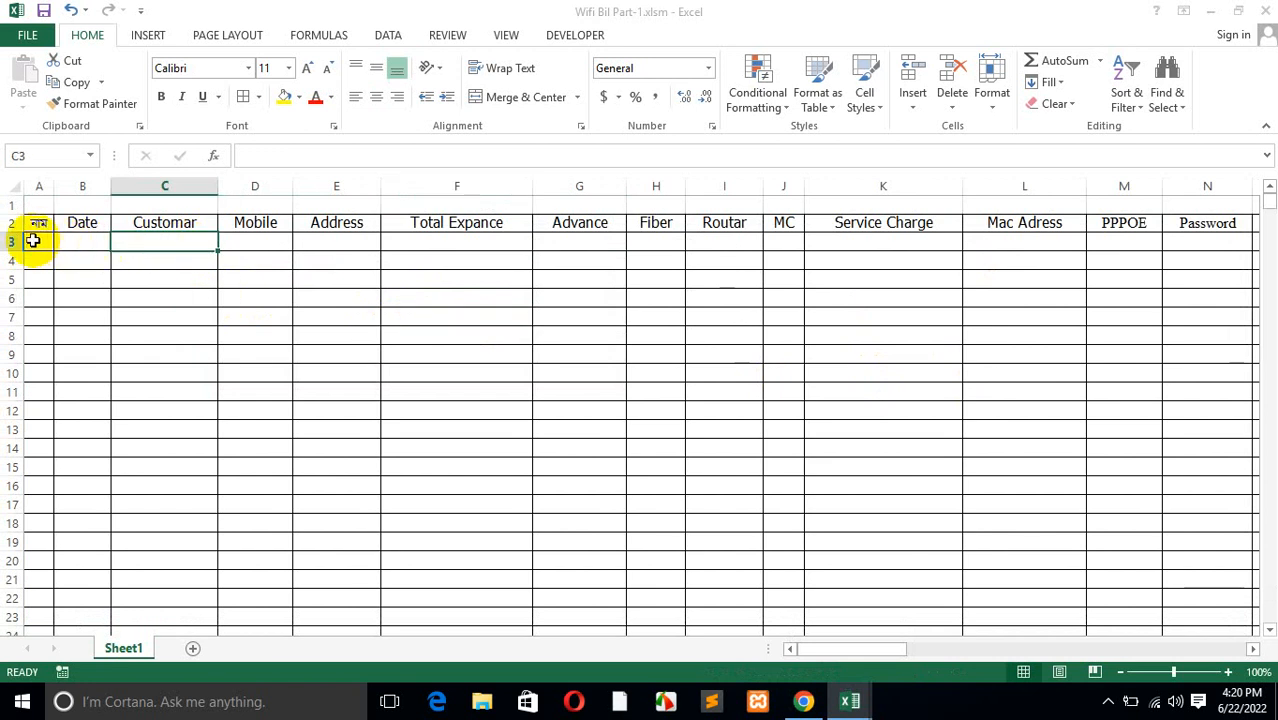
{"action": "left_click_drag", "start_coordinate": [34, 240], "coordinate": [830, 251]}
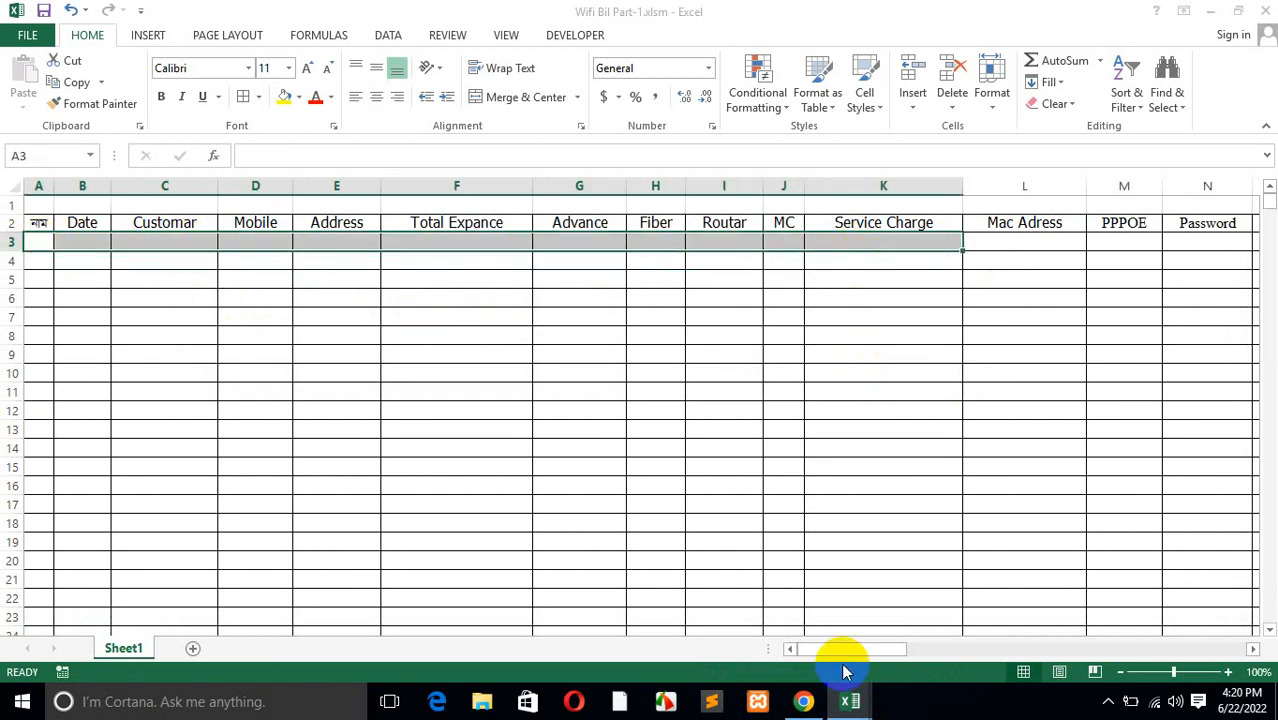
{"action": "left_click_drag", "start_coordinate": [850, 649], "coordinate": [428, 633]}
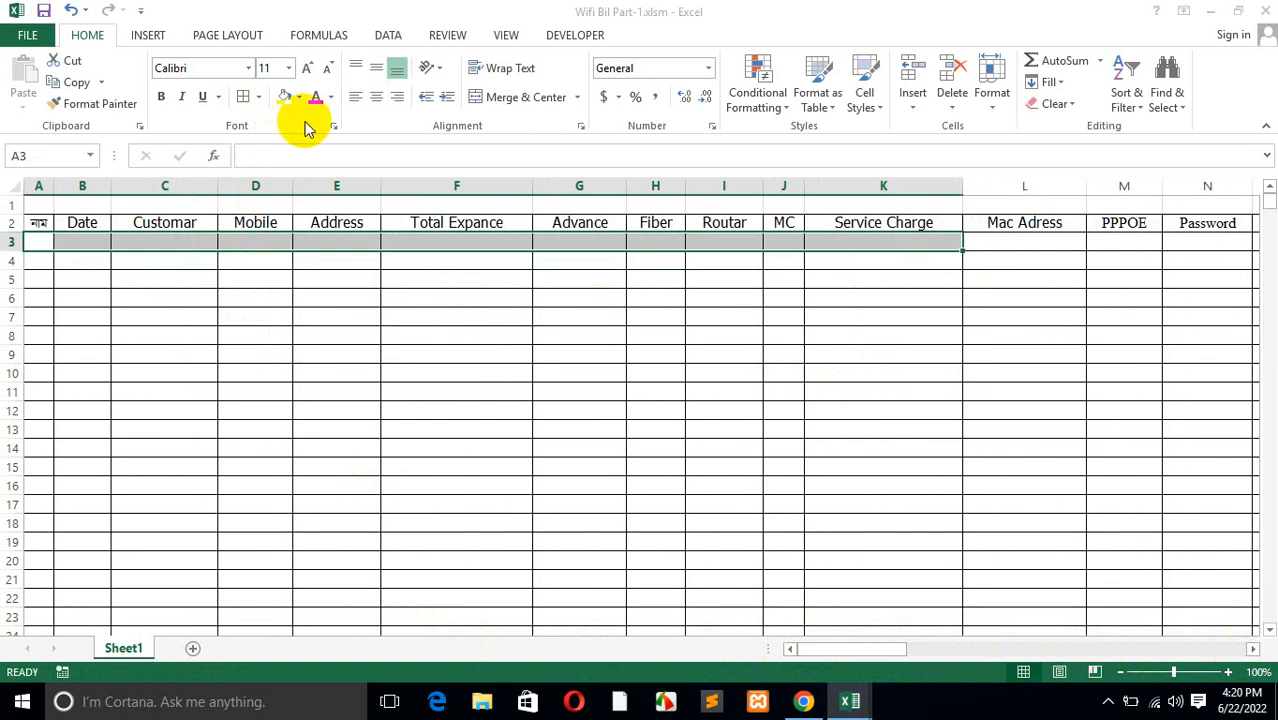
Step: Turn off the gridlines display on Sheet1
{"action": "left_click", "coordinate": [505, 37]}
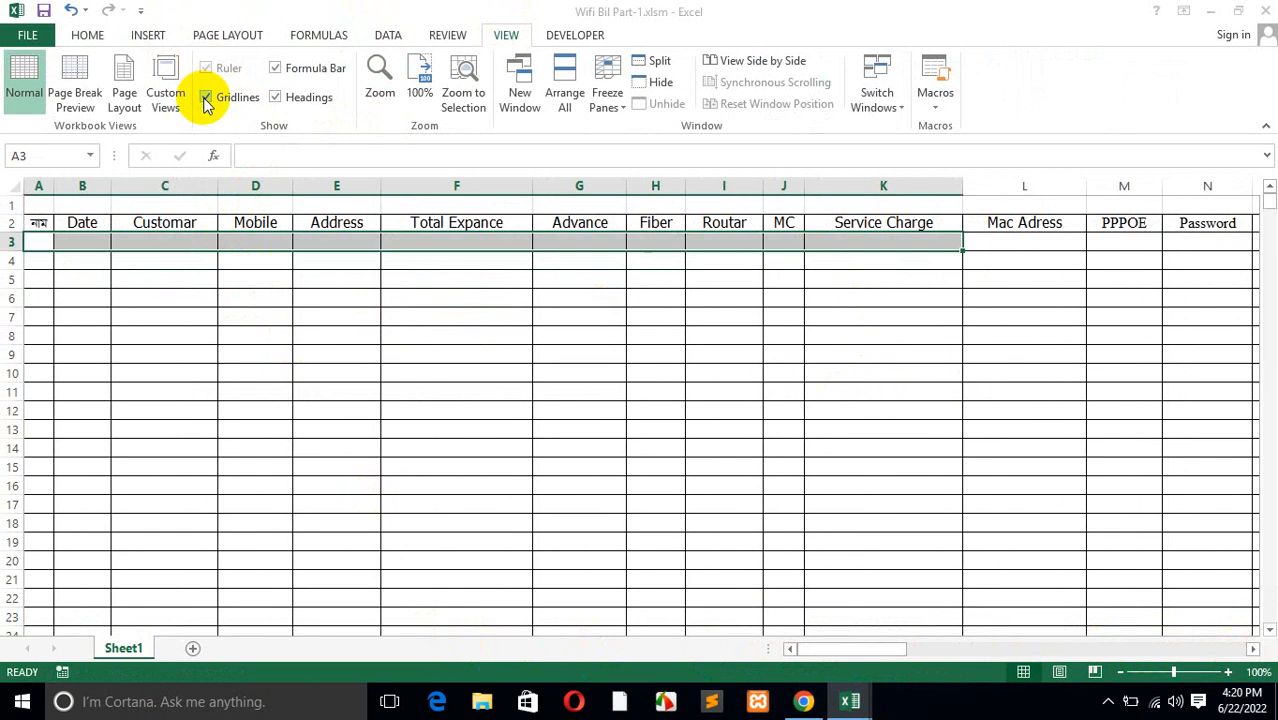
{"action": "left_click", "coordinate": [322, 297]}
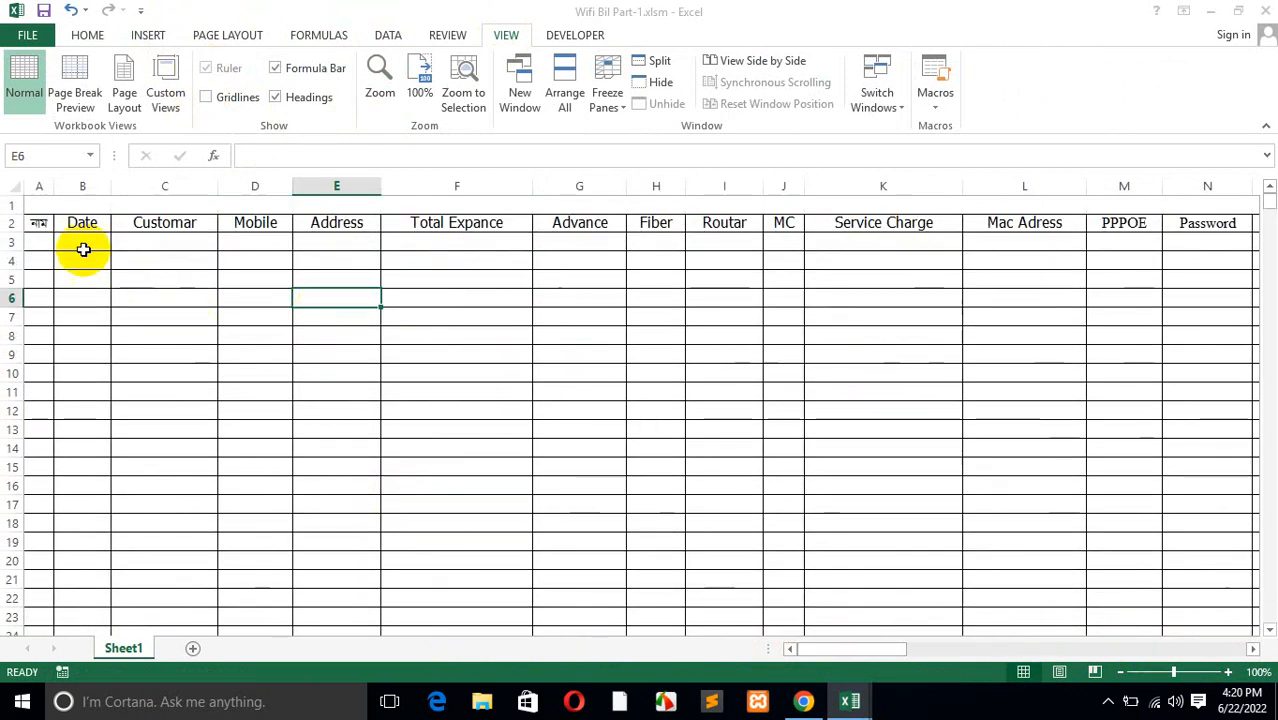
Step: Review the row 2 headers one by one from নাম in column A through Mac Adress in column L
{"action": "left_click", "coordinate": [36, 225]}
{"action": "left_click", "coordinate": [66, 224]}
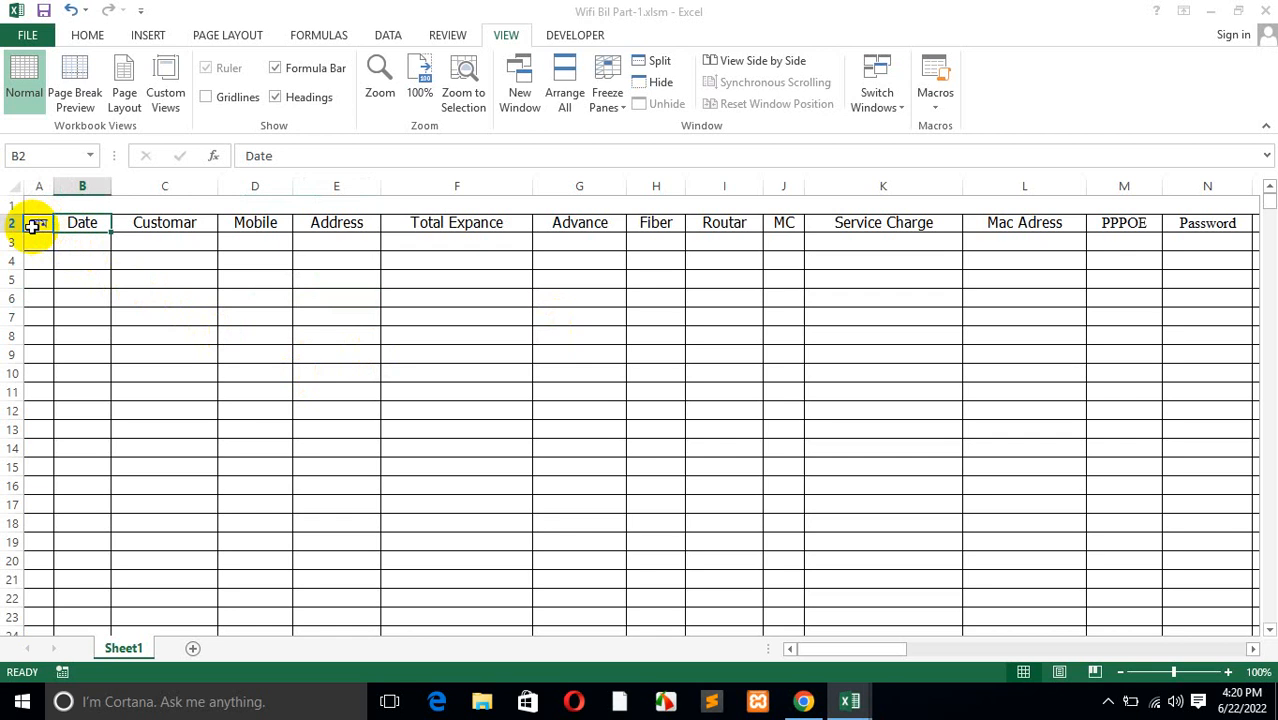
{"action": "left_click", "coordinate": [170, 225]}
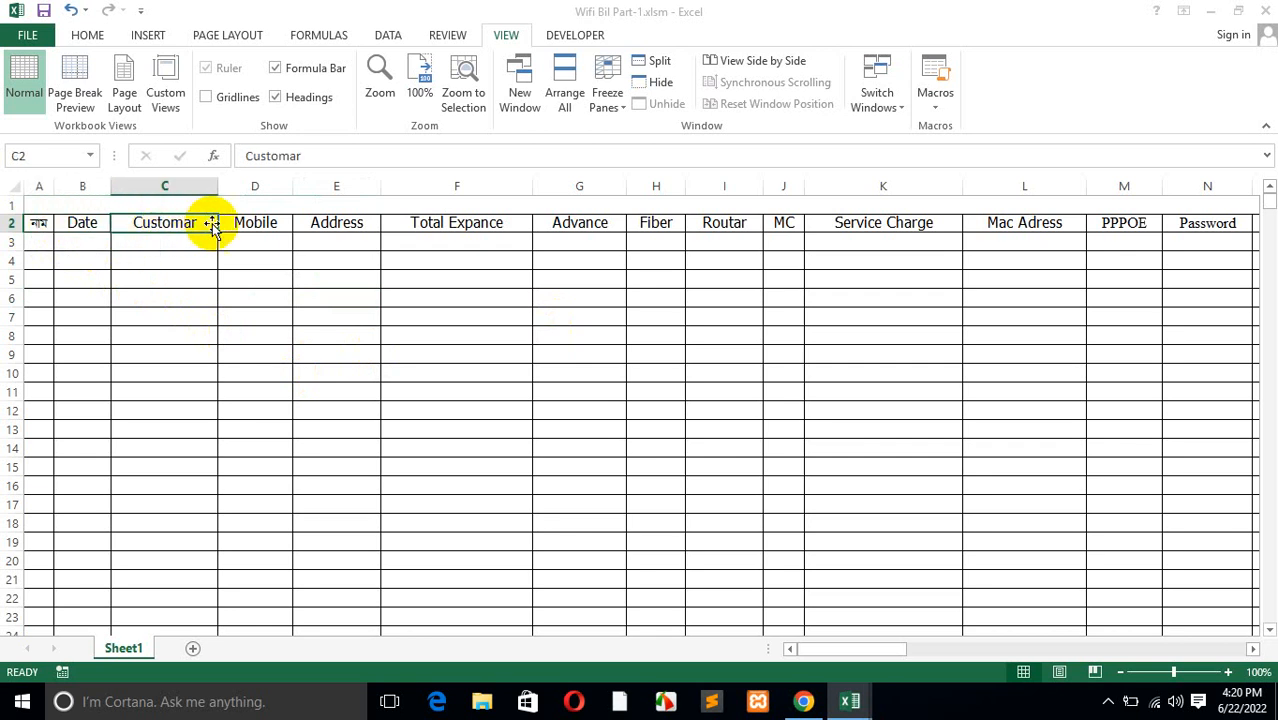
{"action": "left_click", "coordinate": [265, 228]}
{"action": "left_click", "coordinate": [362, 228]}
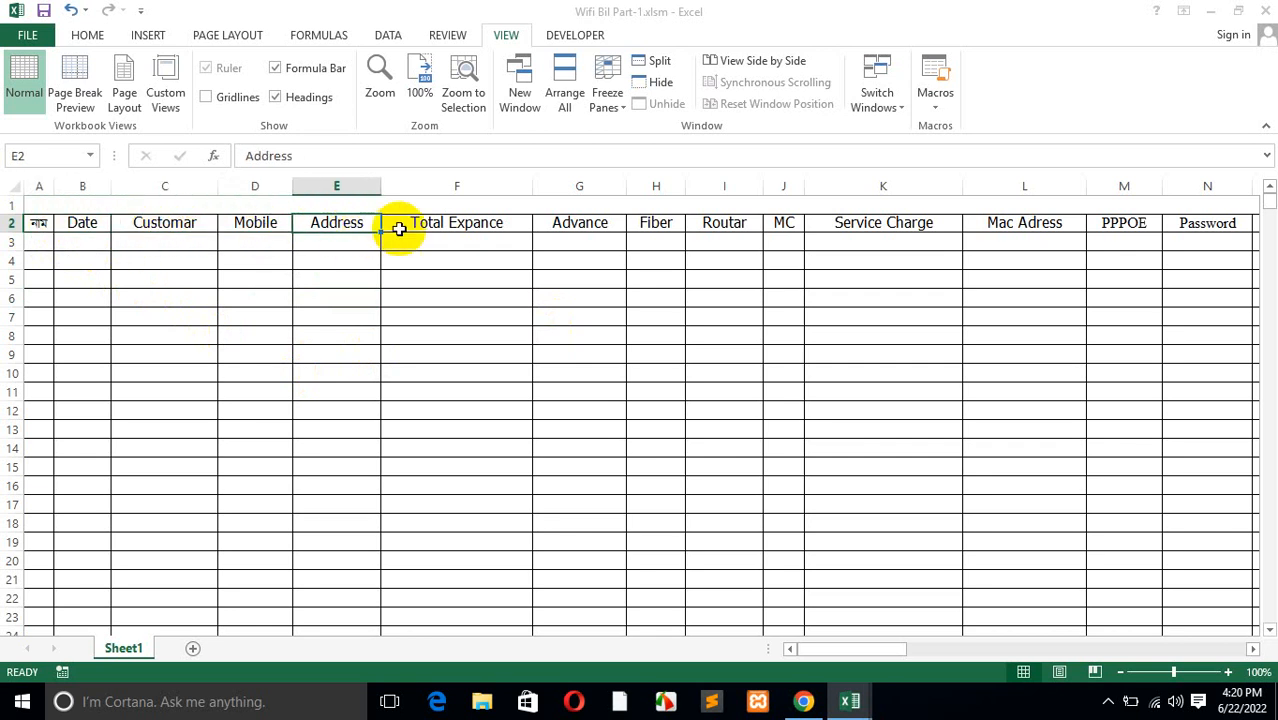
{"action": "left_click", "coordinate": [427, 228]}
{"action": "left_click", "coordinate": [600, 223]}
{"action": "left_click", "coordinate": [645, 223]}
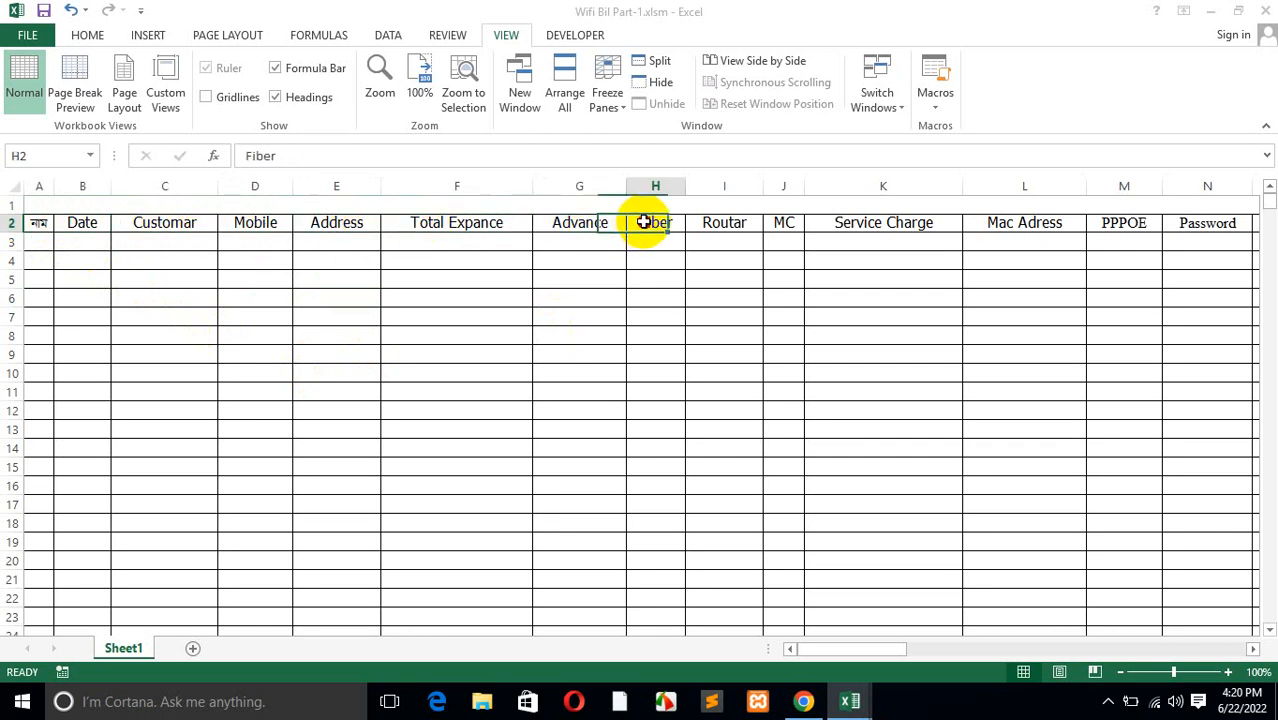
{"action": "left_click", "coordinate": [725, 222]}
{"action": "left_click", "coordinate": [782, 223]}
{"action": "left_click", "coordinate": [870, 225]}
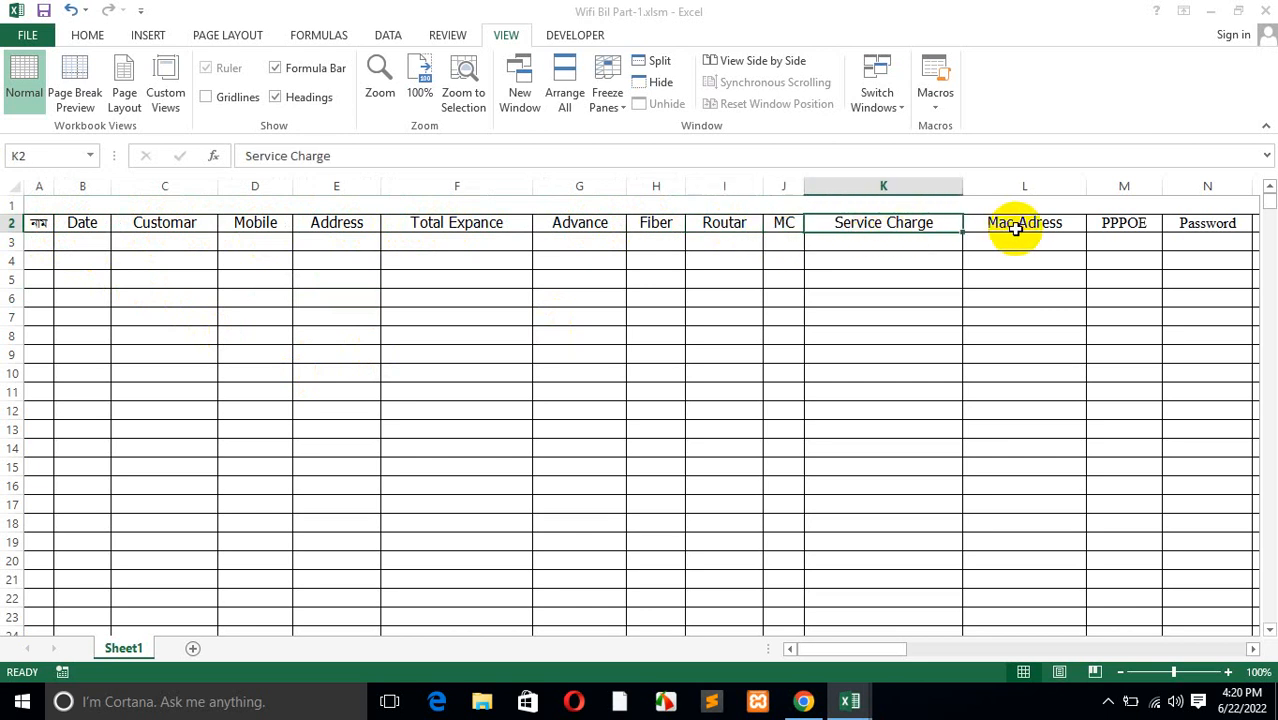
{"action": "left_click", "coordinate": [1007, 225]}
Step: Review the row 2 headers from PPPOE in column M through ১ম বাকি টাকা গ্রহণ in column R
{"action": "left_click", "coordinate": [1253, 649]}
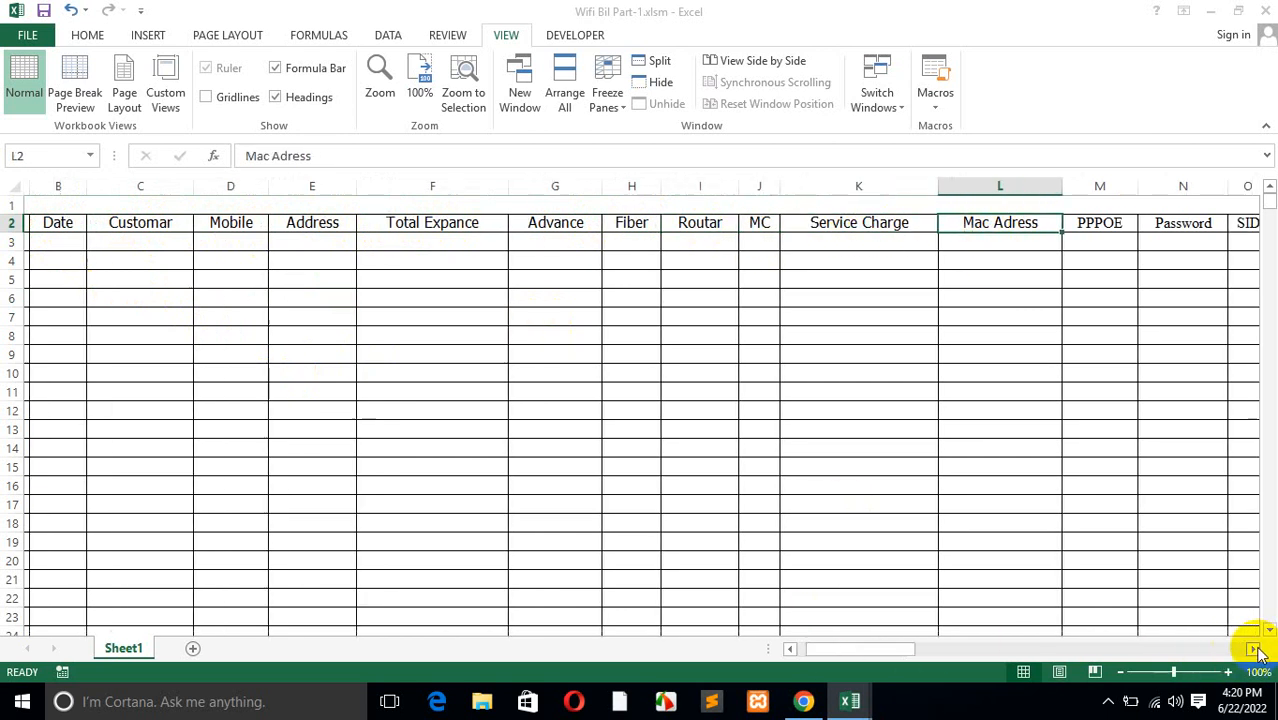
{"action": "left_click", "coordinate": [1253, 649]}
{"action": "left_click", "coordinate": [1253, 649]}
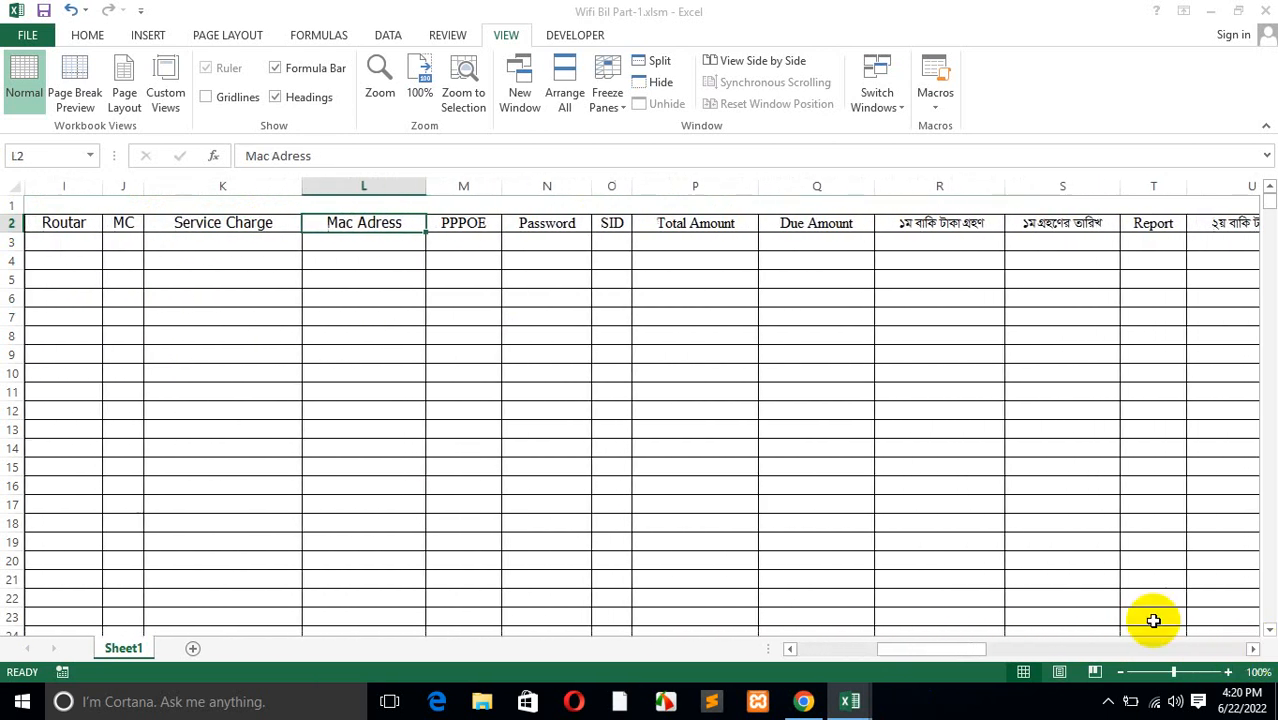
{"action": "left_click", "coordinate": [462, 223]}
{"action": "left_click", "coordinate": [541, 223]}
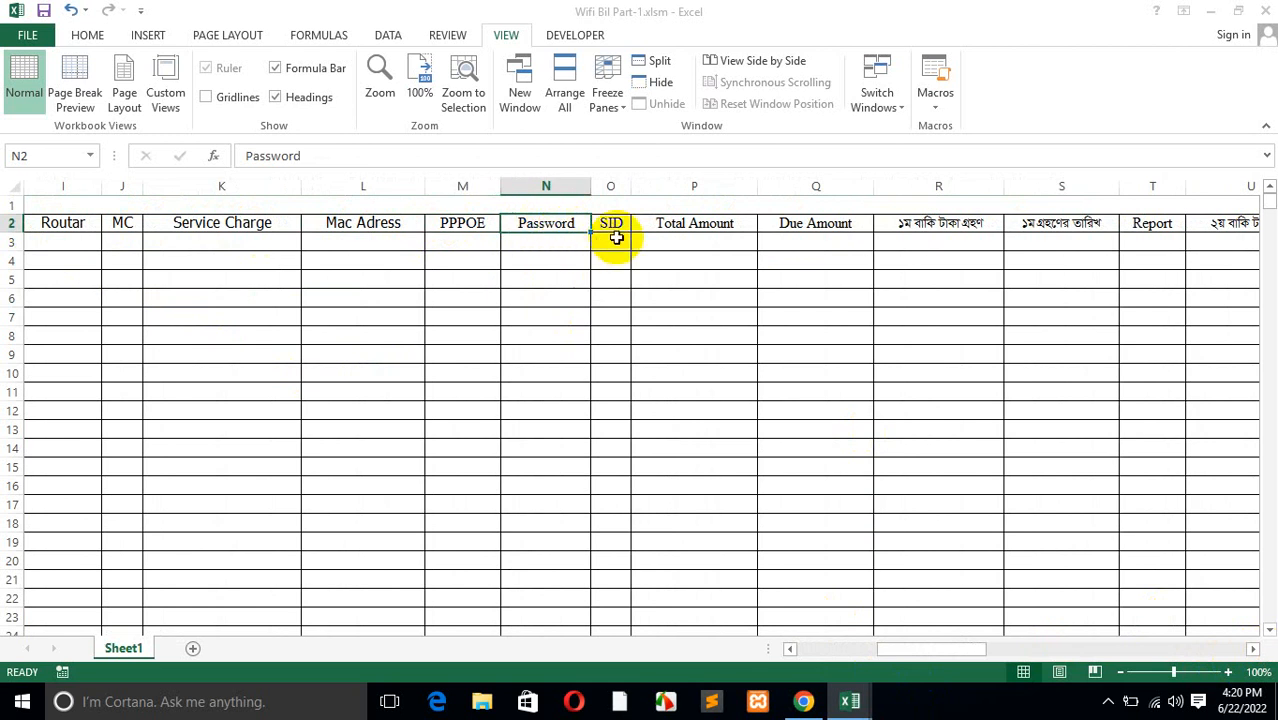
{"action": "left_click", "coordinate": [690, 226]}
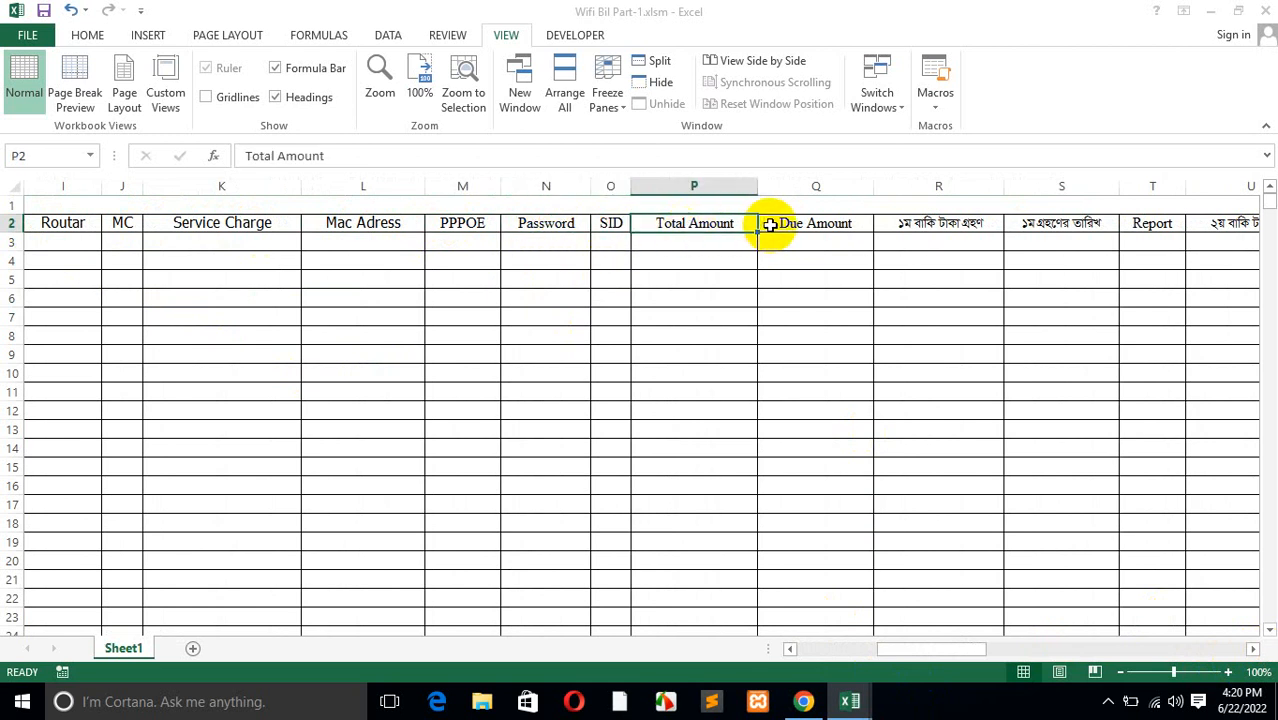
{"action": "left_click", "coordinate": [775, 224]}
{"action": "left_click", "coordinate": [910, 225]}
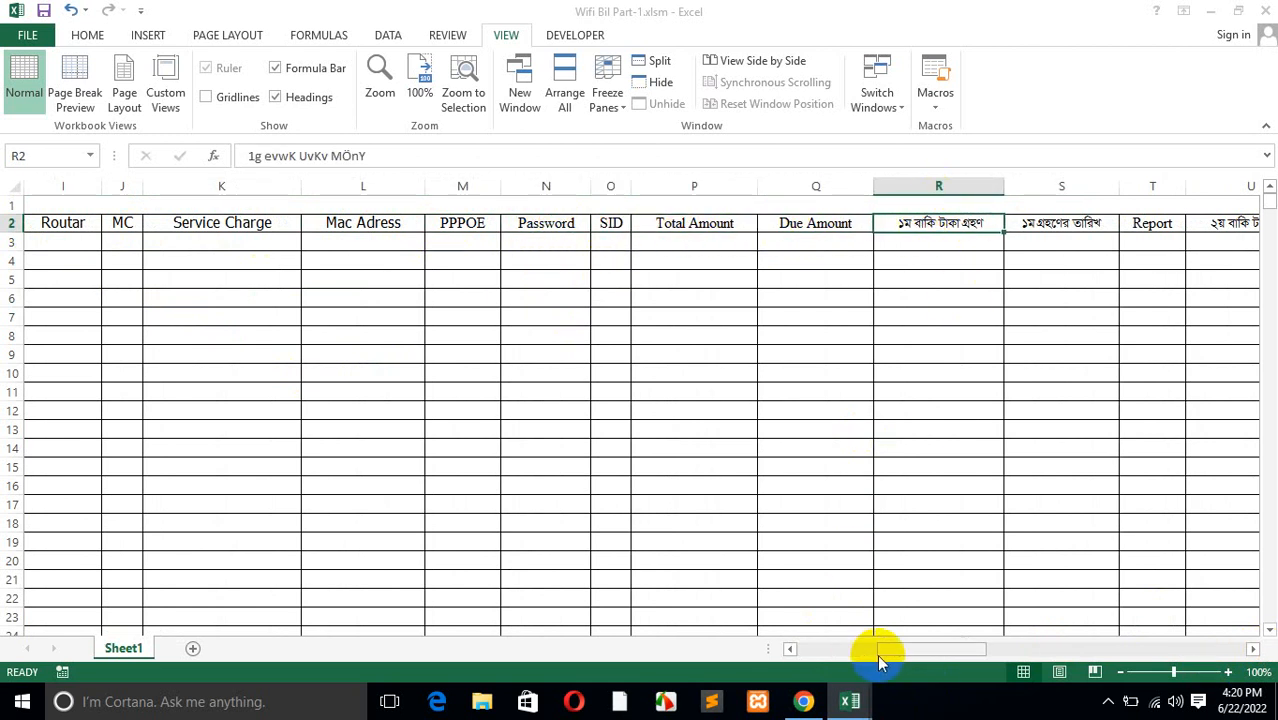
Step: Examine the remaining installment headers in row 2 through to মাসিক বিল in column AR
{"action": "left_click_drag", "start_coordinate": [880, 658], "coordinate": [1121, 655]}
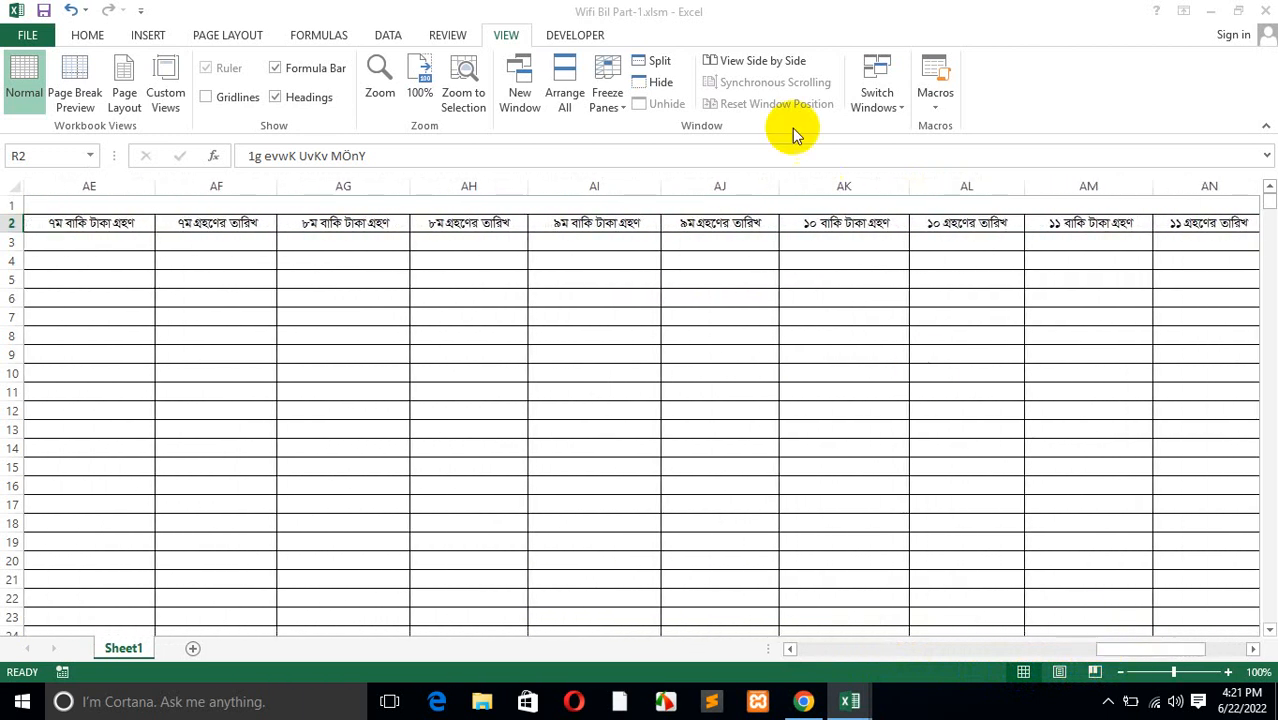
{"action": "left_click", "coordinate": [834, 181]}
{"action": "left_click", "coordinate": [840, 223]}
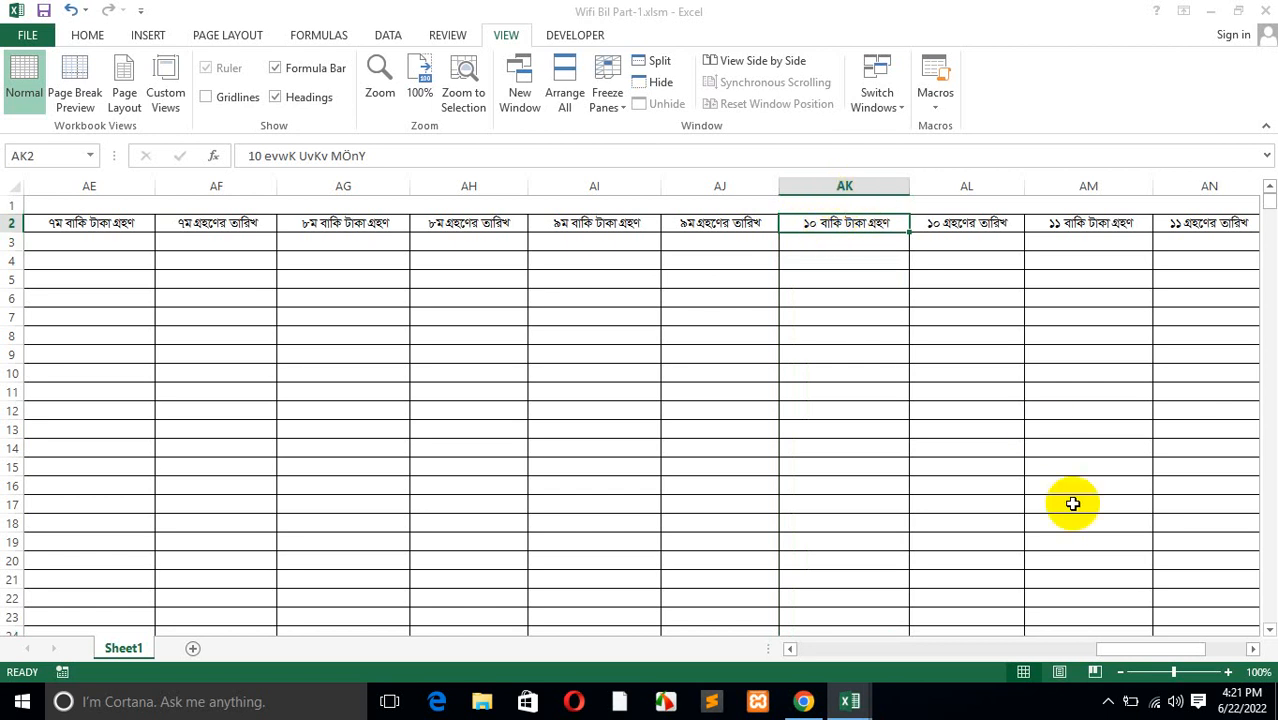
{"action": "left_click_drag", "start_coordinate": [1256, 652], "coordinate": [1194, 635]}
{"action": "left_click", "coordinate": [690, 445]}
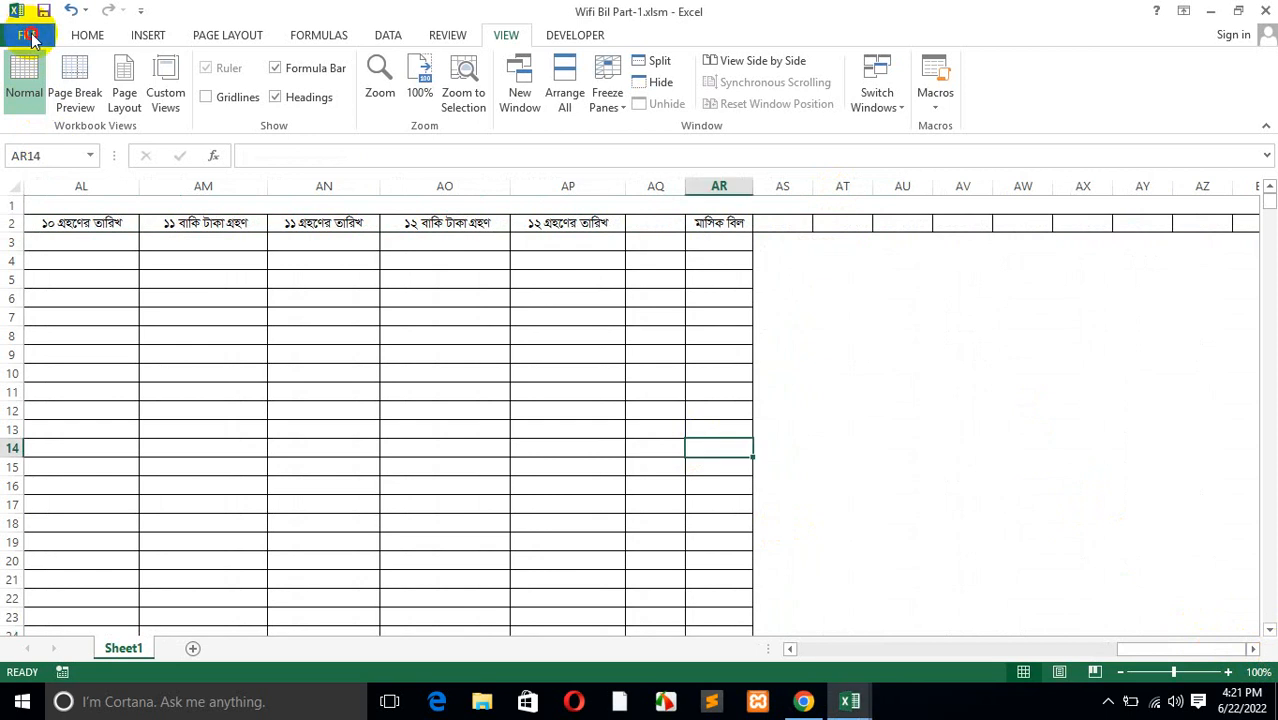
Step: Save the Wifi Bil Part-1 workbook under its existing name
{"action": "left_click", "coordinate": [28, 37]}
{"action": "left_click", "coordinate": [41, 189]}
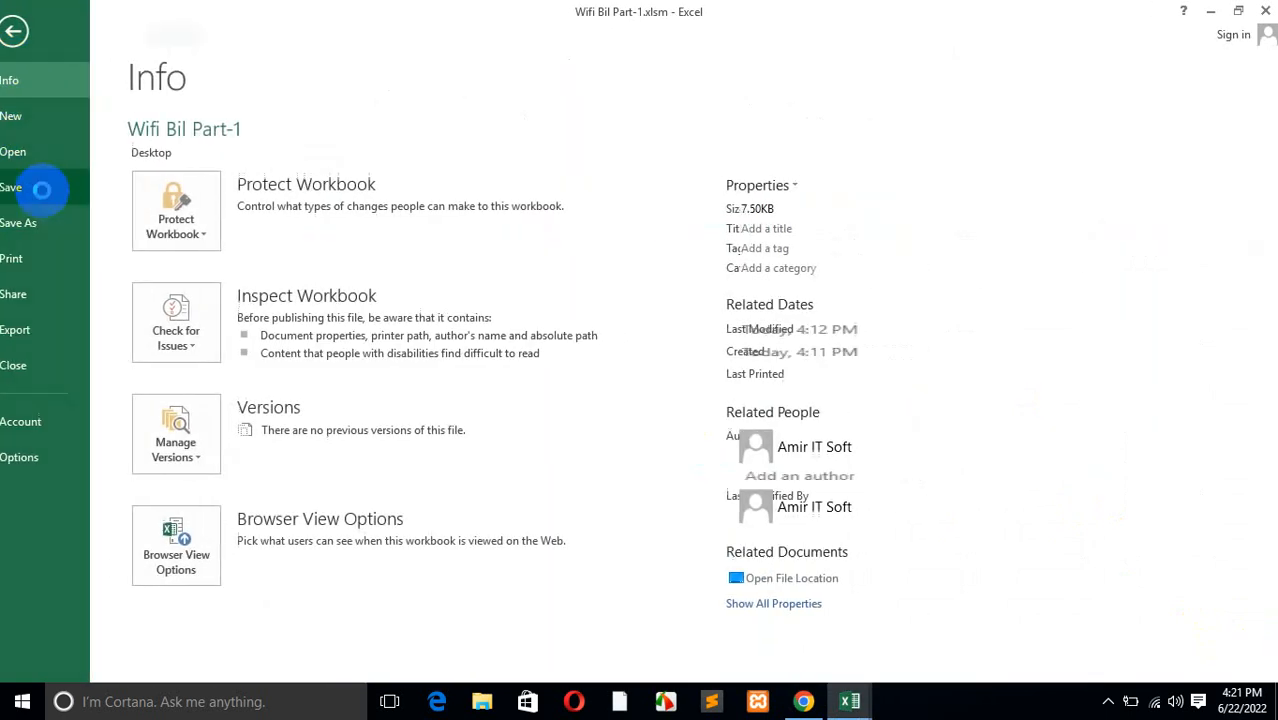
{"action": "left_click", "coordinate": [71, 263]}
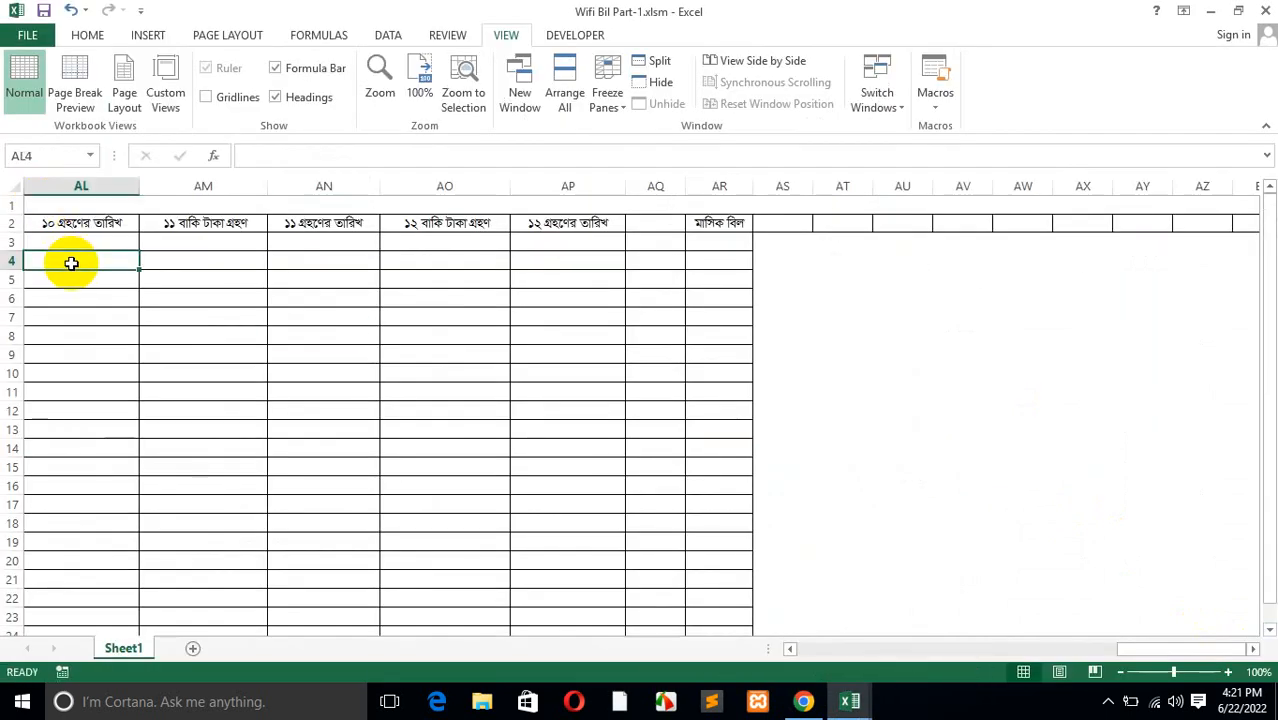
Step: Check the bordered rows below the last installment headers and save the workbook again
{"action": "left_click", "coordinate": [653, 397]}
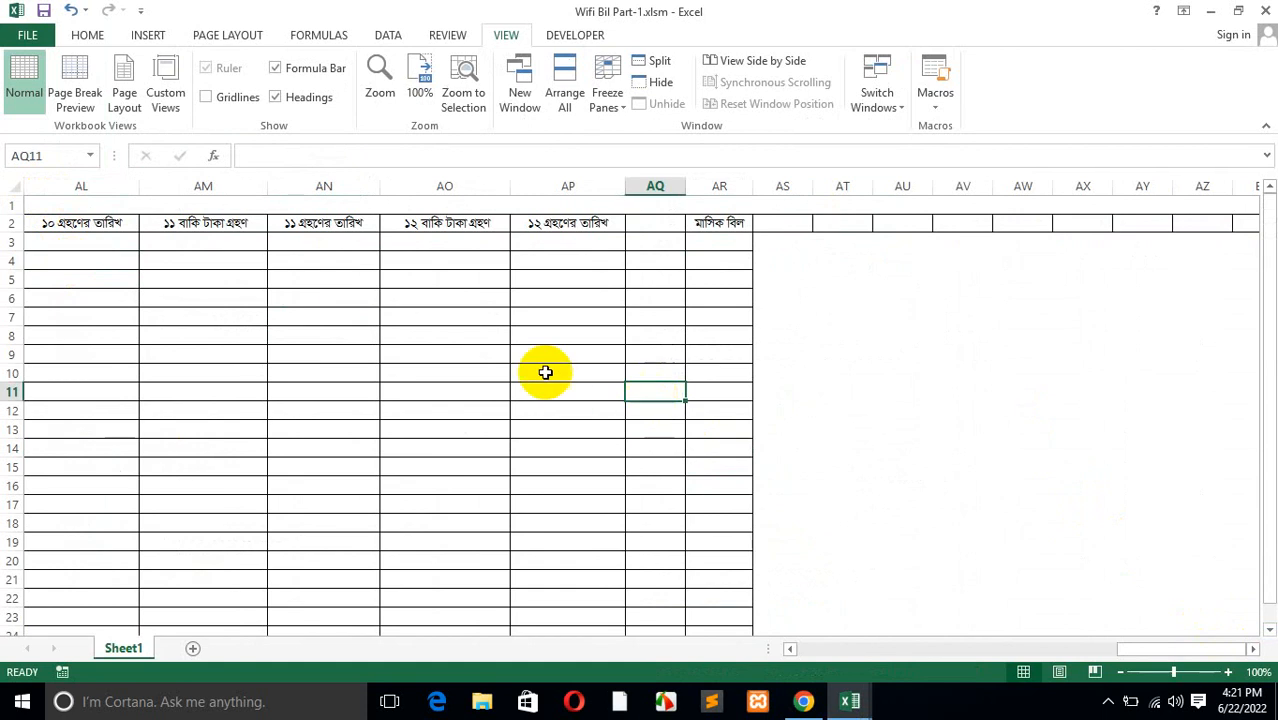
{"action": "scroll", "coordinate": [544, 369], "scroll_direction": "down", "scroll_amount": 2}
{"action": "scroll", "coordinate": [544, 369], "scroll_direction": "up", "scroll_amount": 2}
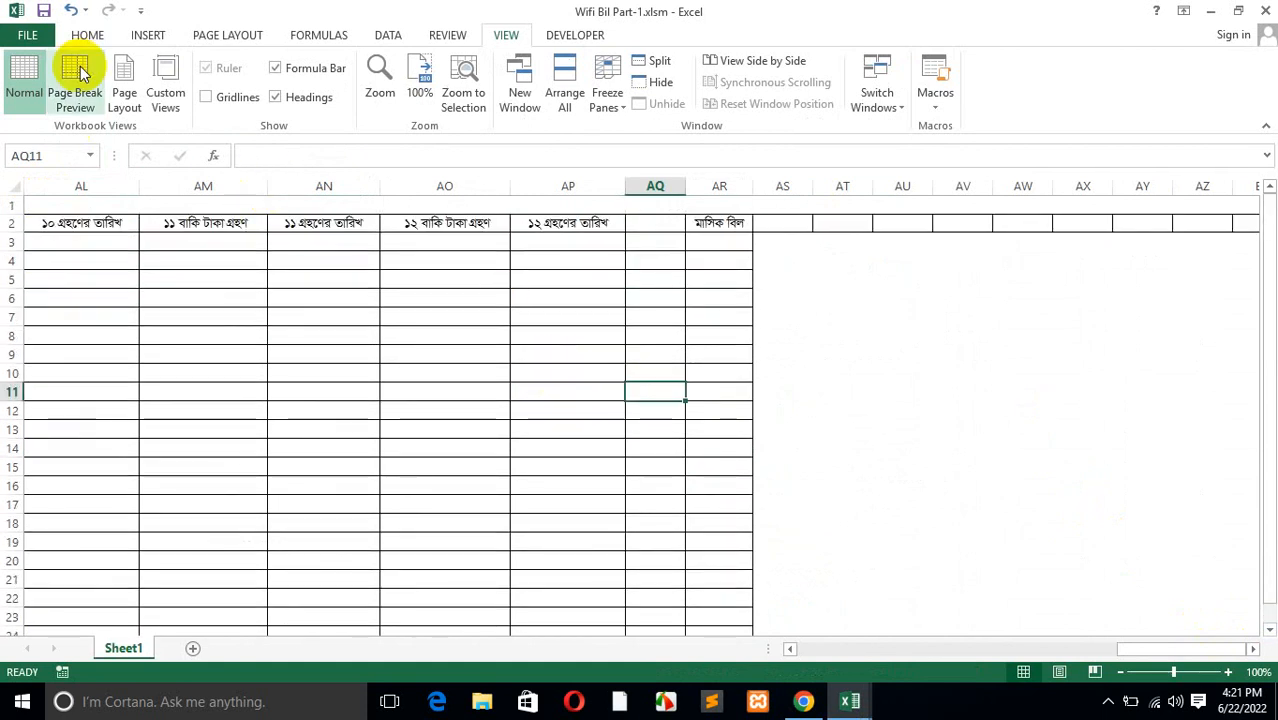
{"action": "left_click", "coordinate": [27, 35]}
{"action": "left_click", "coordinate": [36, 188]}
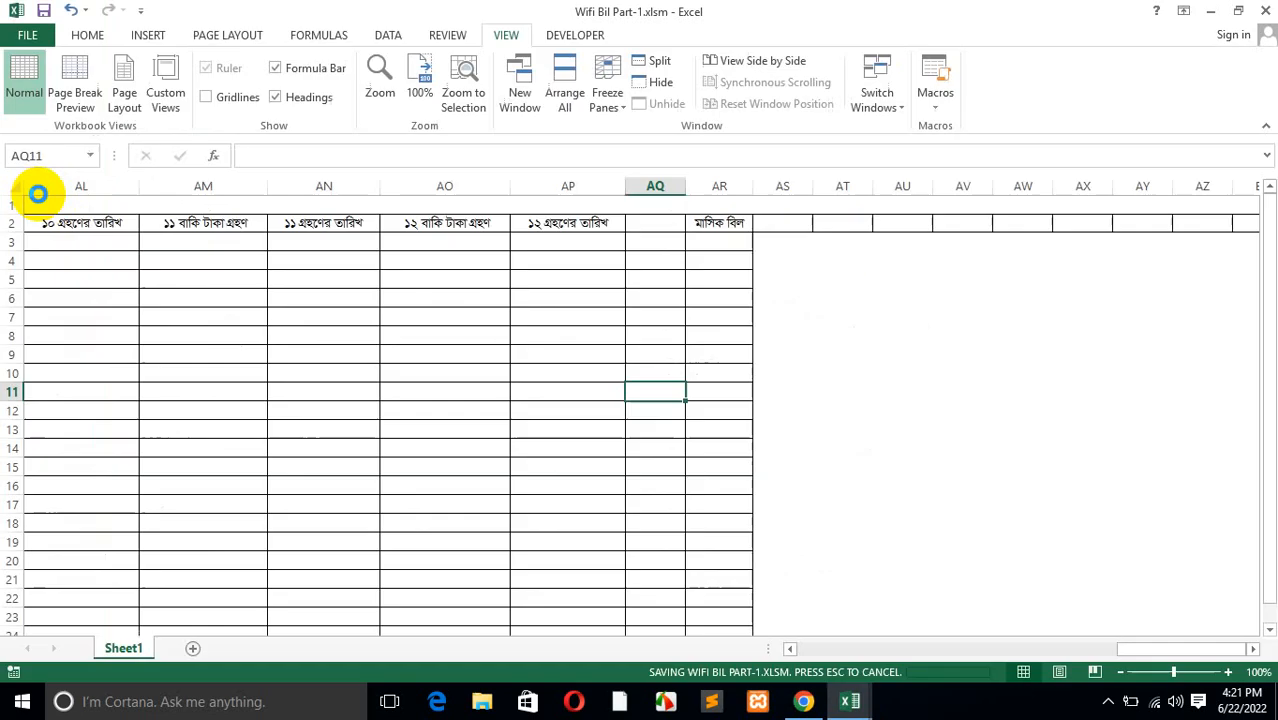